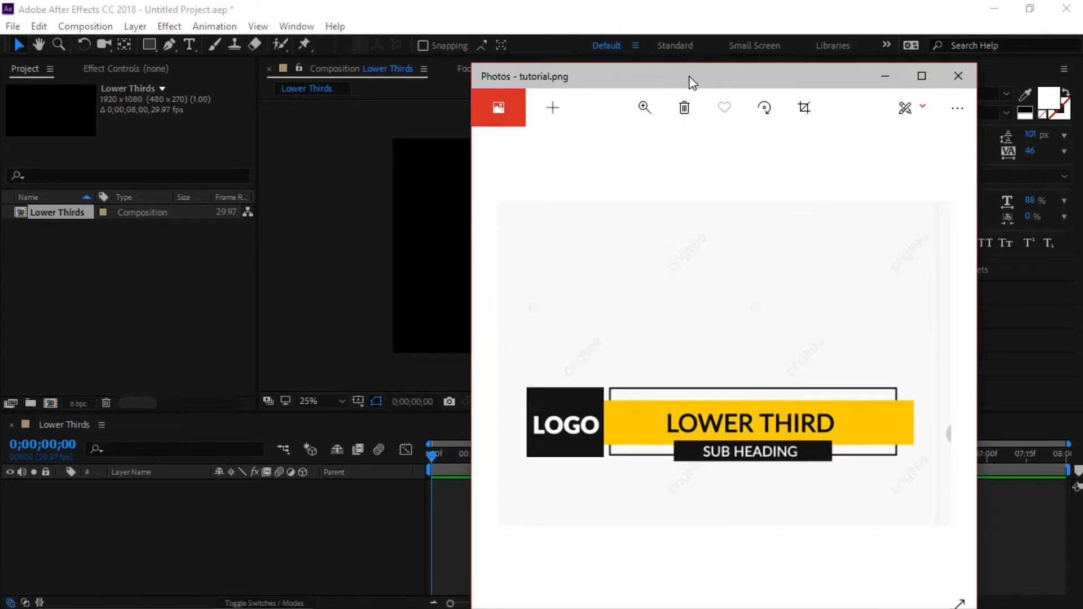
- Resize the Photos window so the whole tutorial.png lower-third design shows, then return to After Effects
left_click_drag(446, 25, 552, 81)
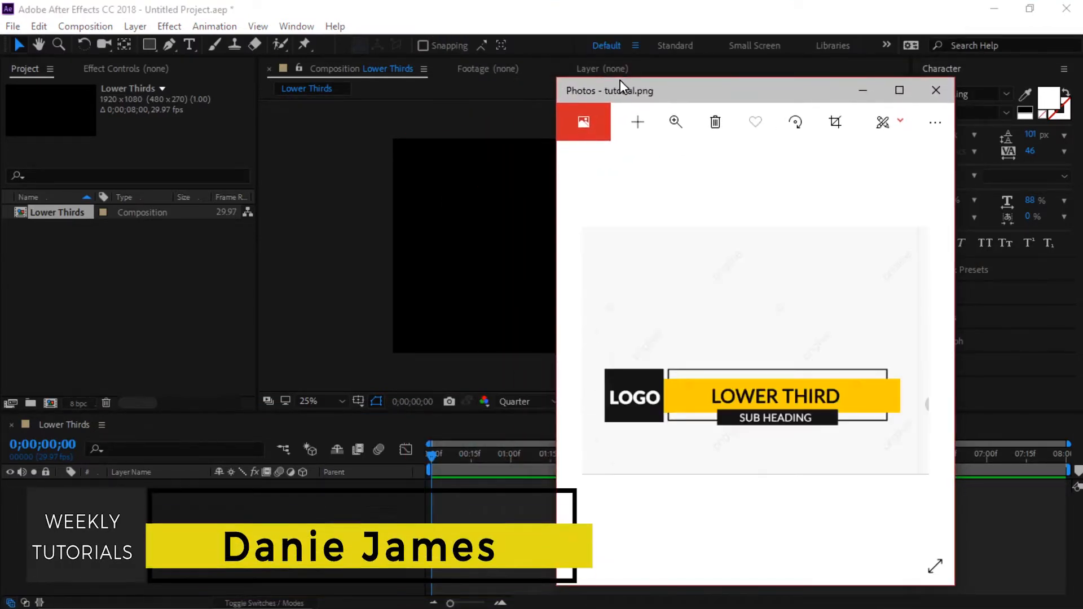
left_click_drag(712, 80, 649, 63)
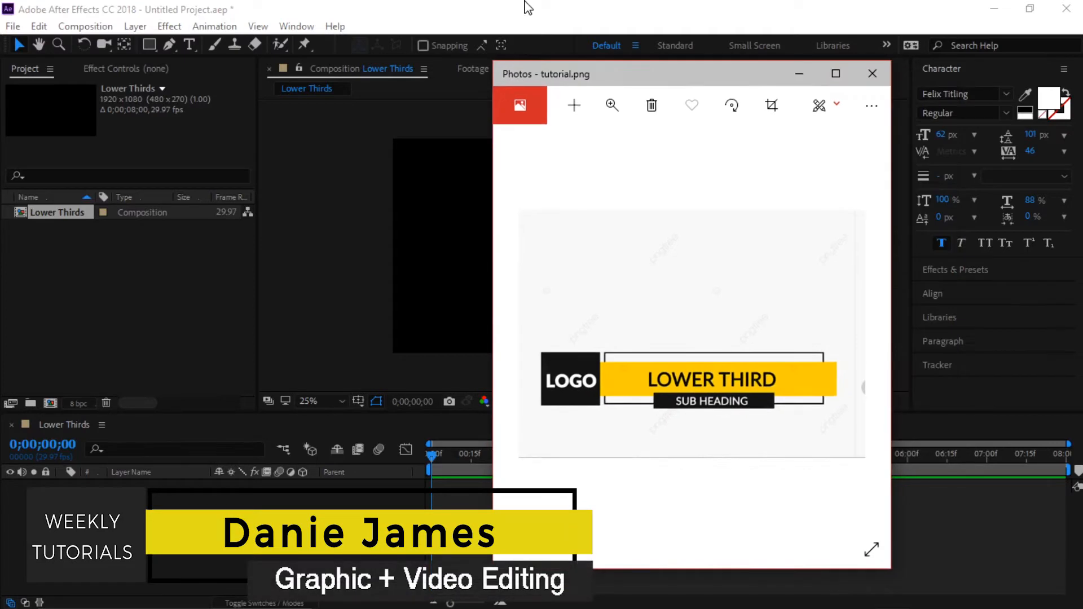
left_click(564, 8)
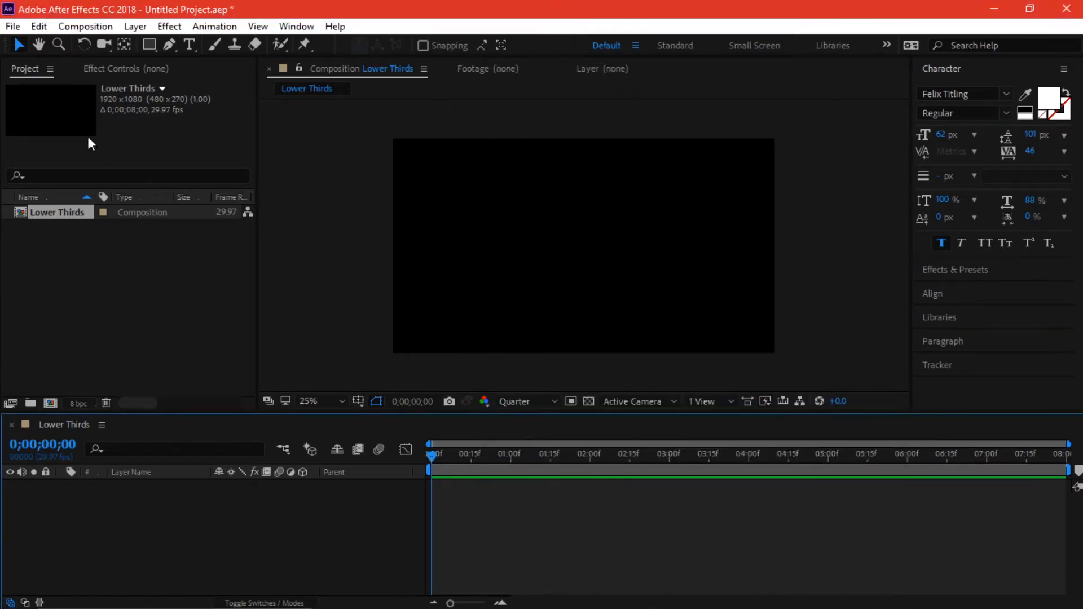
- Add a centred text layer reading 'Lower third' and set it in Montserrat
left_click(189, 45)
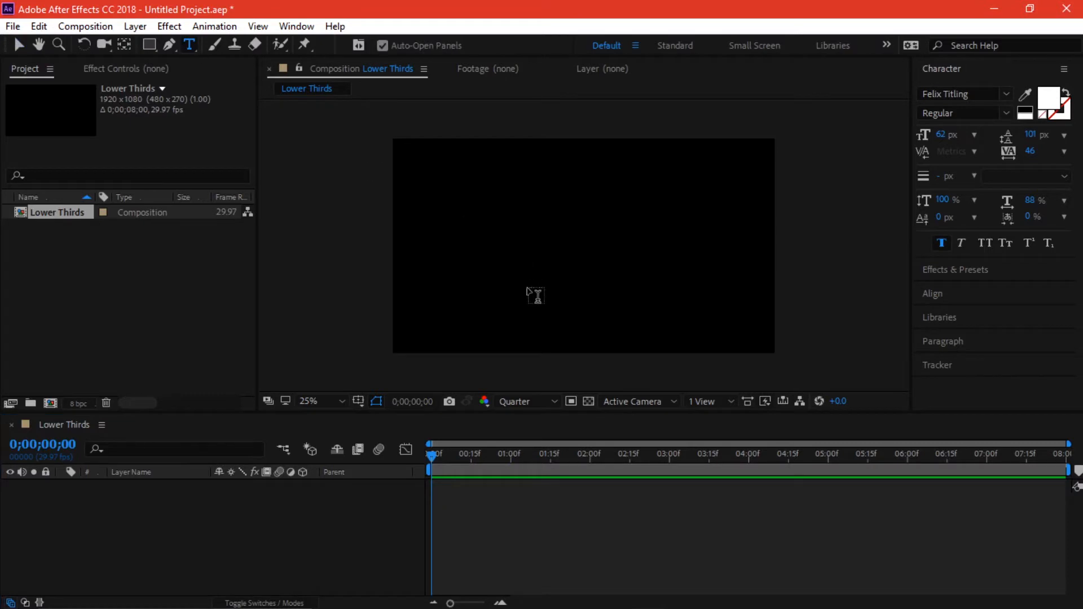
left_click(531, 293)
type("Lower third")
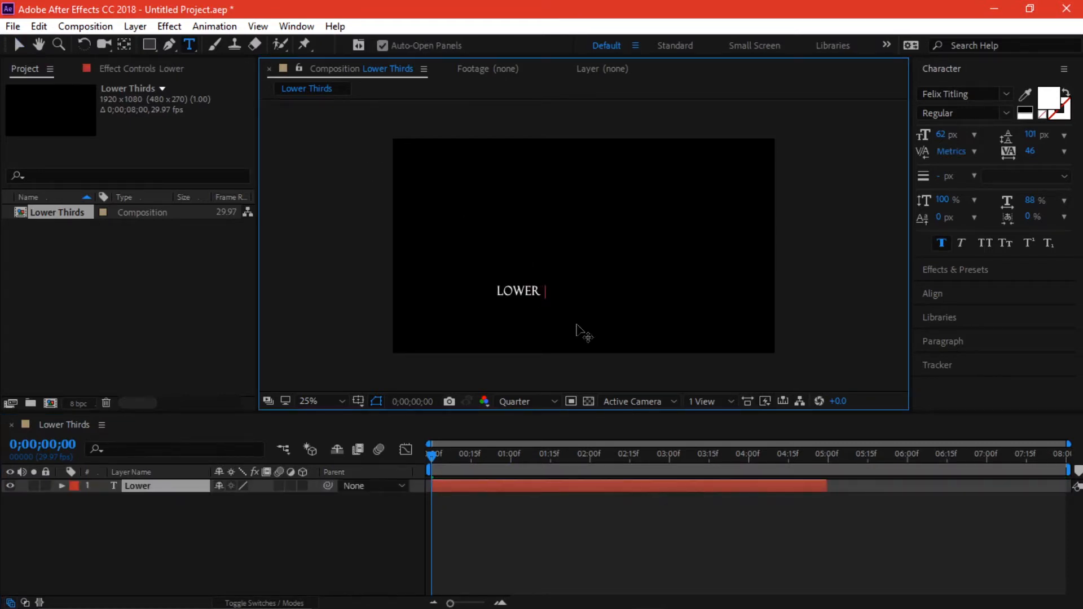
key("Escape")
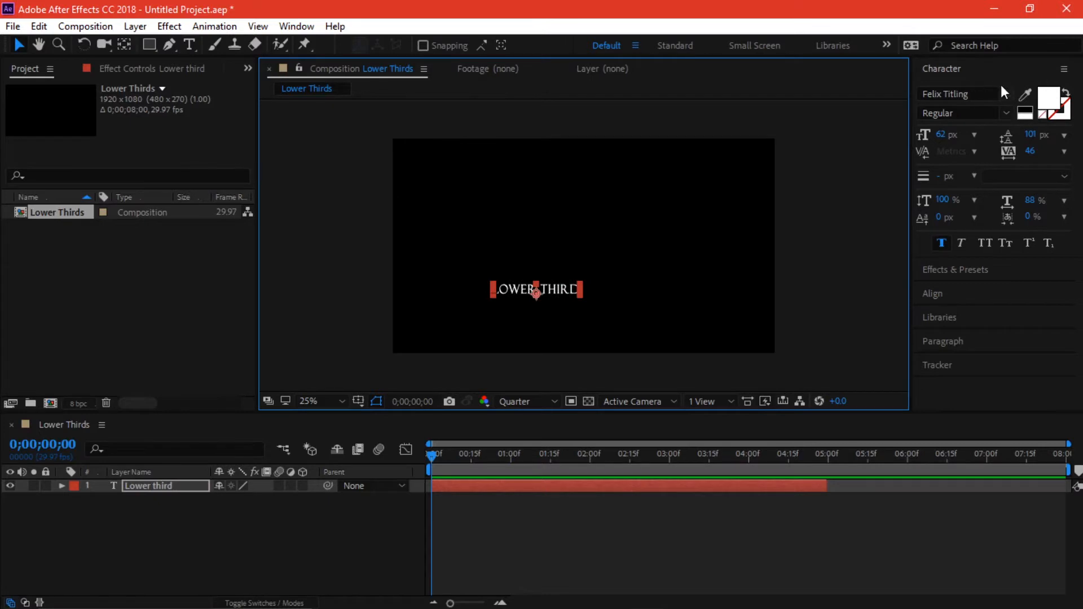
left_click(1001, 93)
type("m")
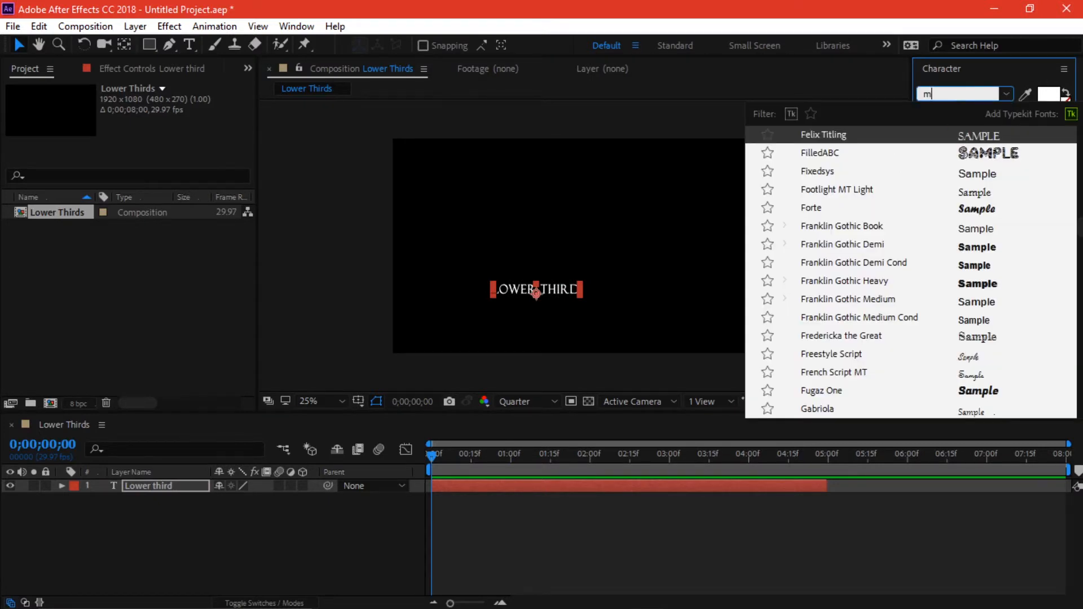
type("ont")
left_click(839, 171)
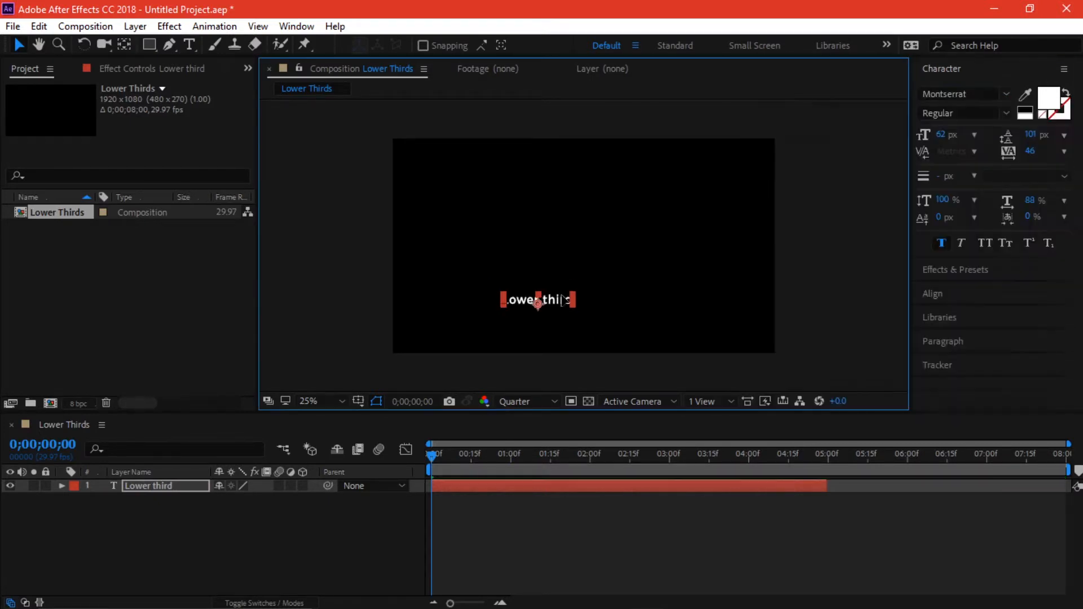
- Retype the text as 'LOWER THIRDS' in capitals and nudge it into place
key("ctrl+t")
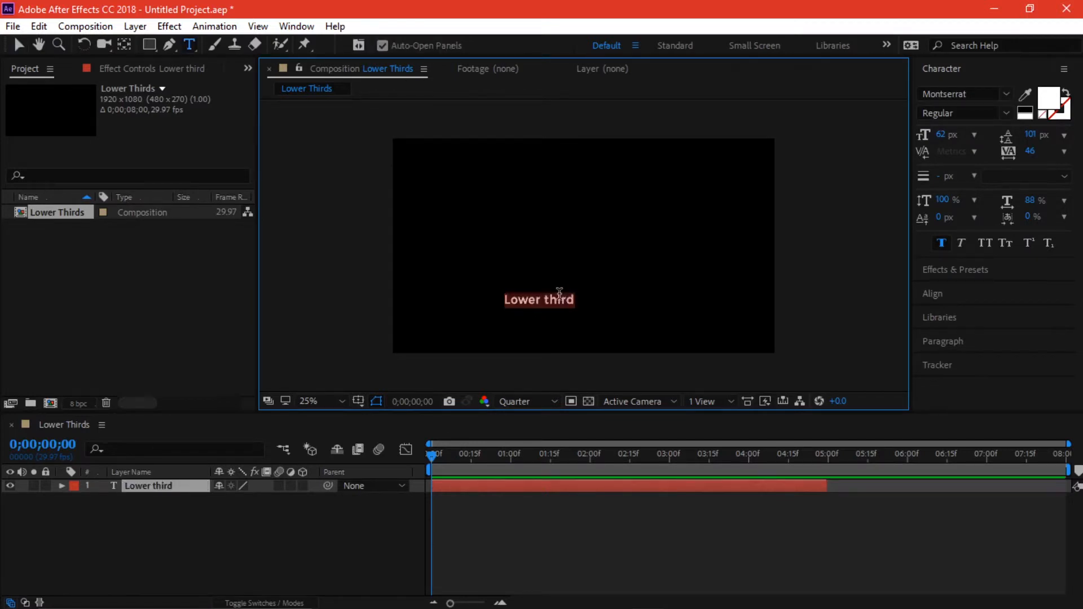
type("LOWER THIRDS")
key("Return")
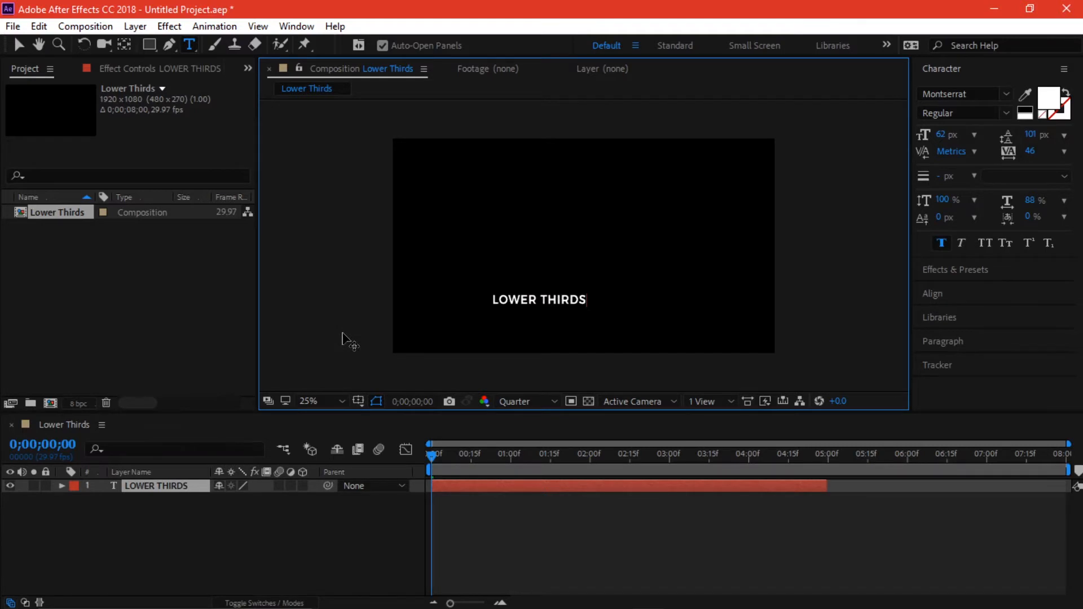
key("KP_Enter")
left_click_drag(555, 299, 558, 291)
key("Caps_Lock")
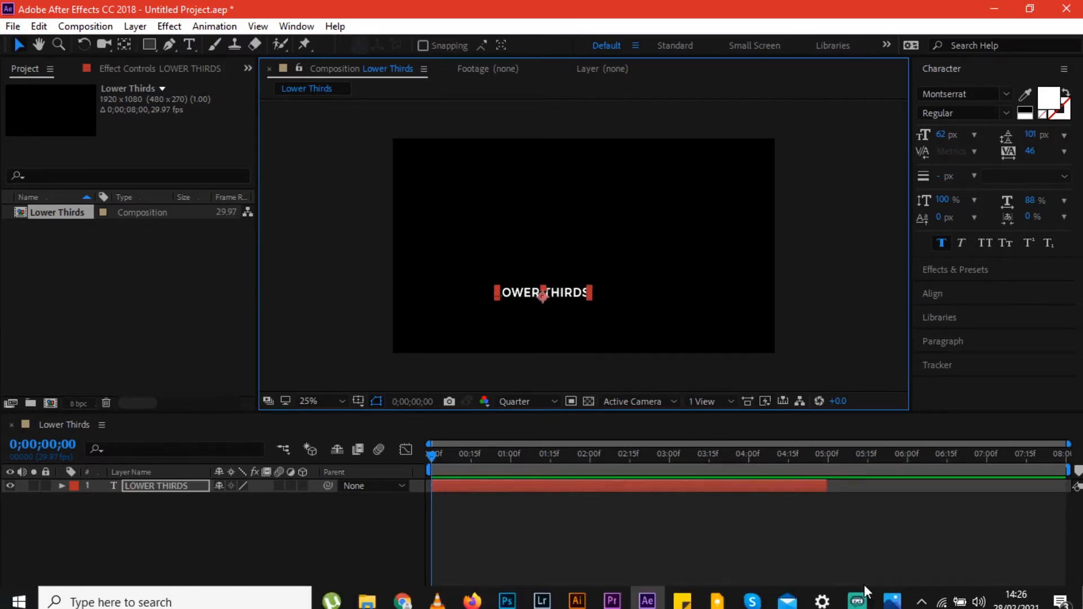
- Check the reference image, then add a 'LOGO' text layer right of LOWER THIRDS
left_click(893, 599)
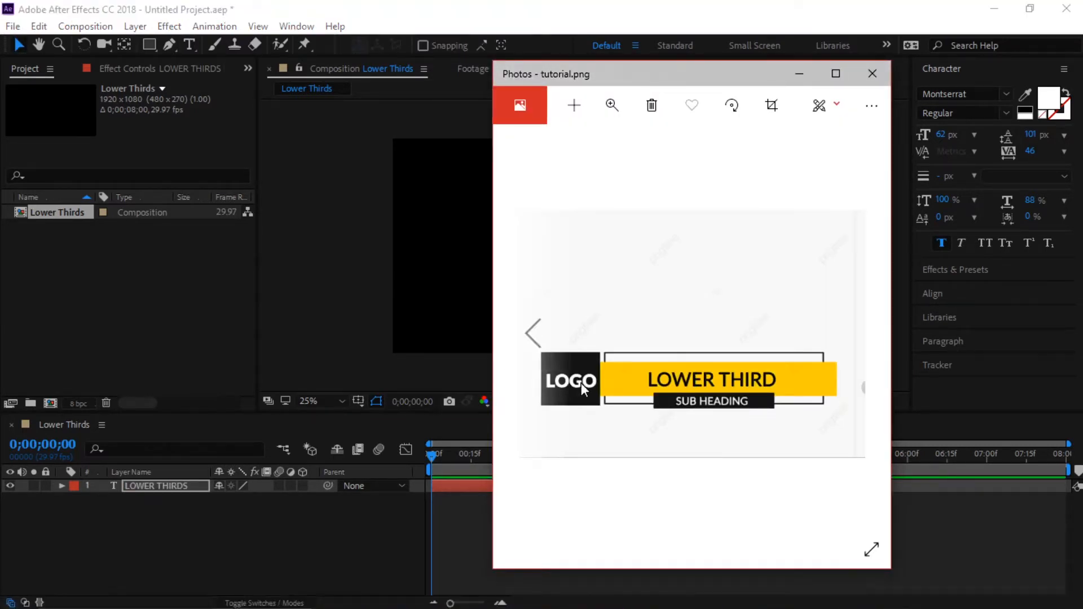
key("alt+Tab")
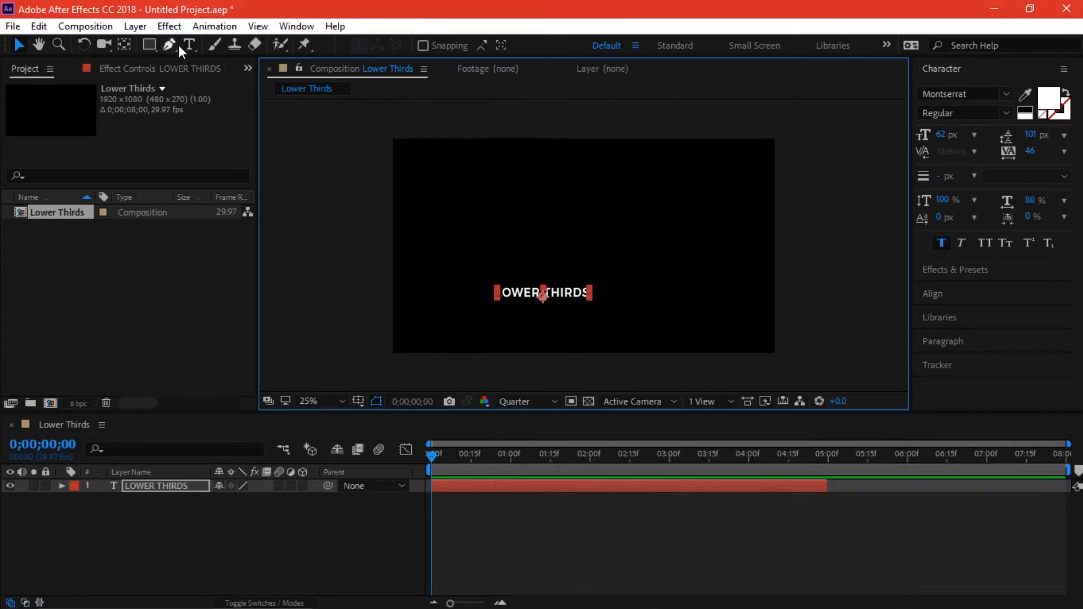
left_click(190, 44)
left_click(655, 282)
type("LOGO")
left_click(19, 44)
- Add a 'Sub heading' text layer below LOGO
left_click(190, 45)
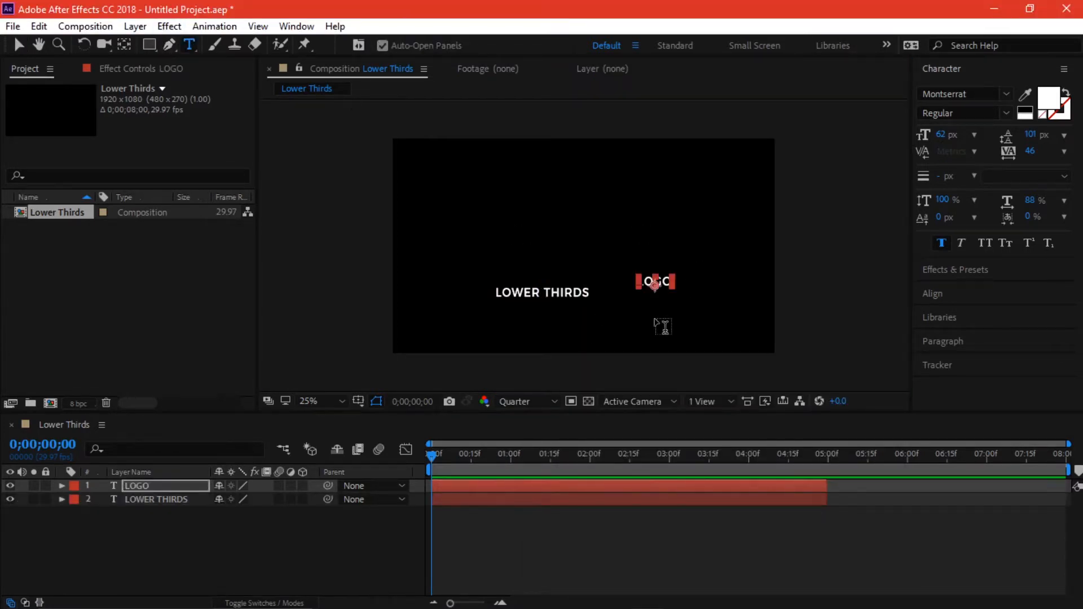
left_click(653, 319)
type("Sub H")
key("BackSpace")
key("BackSpace")
type("heading")
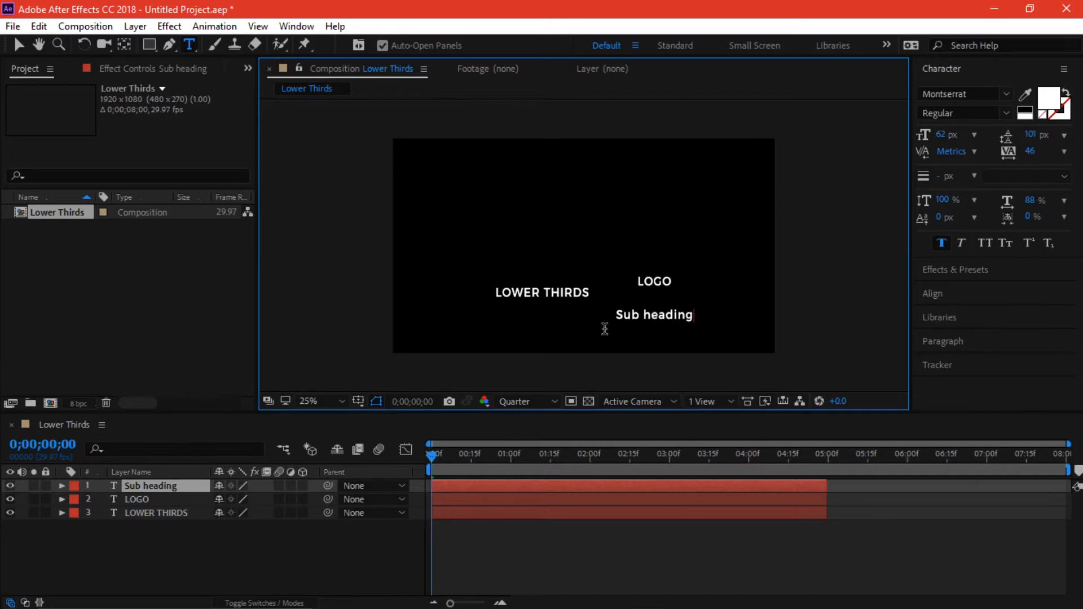
left_click(13, 47)
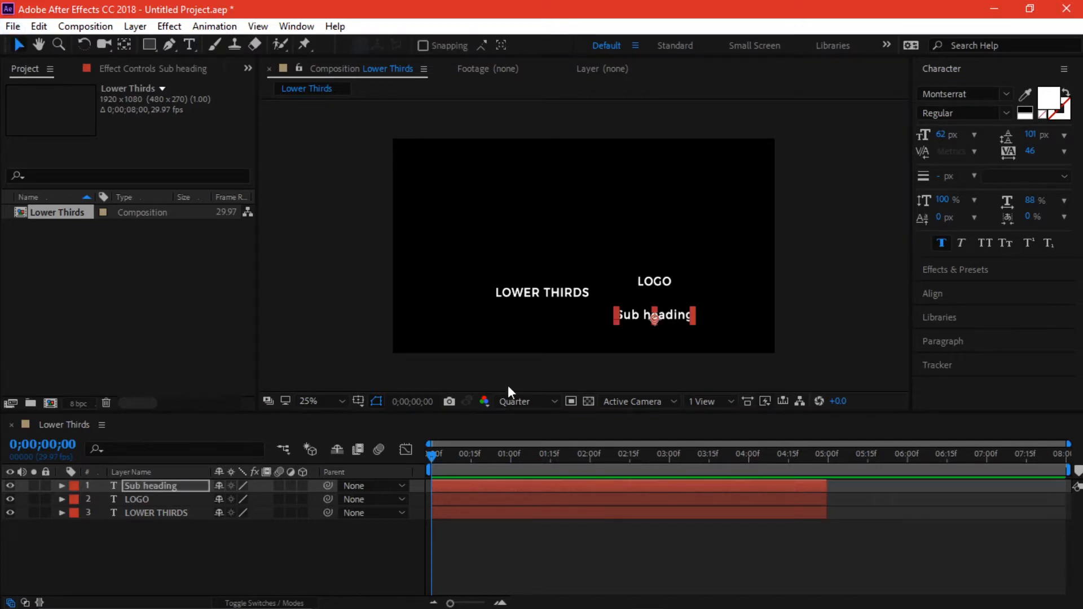
- Move LOWER THIRDS up-right, stretch LOGO taller, and place Sub heading beside LOGO
left_click_drag(547, 295, 570, 234)
left_click_drag(659, 277, 663, 219)
left_click(653, 316)
left_click_drag(653, 316, 715, 249)
left_click(858, 303)
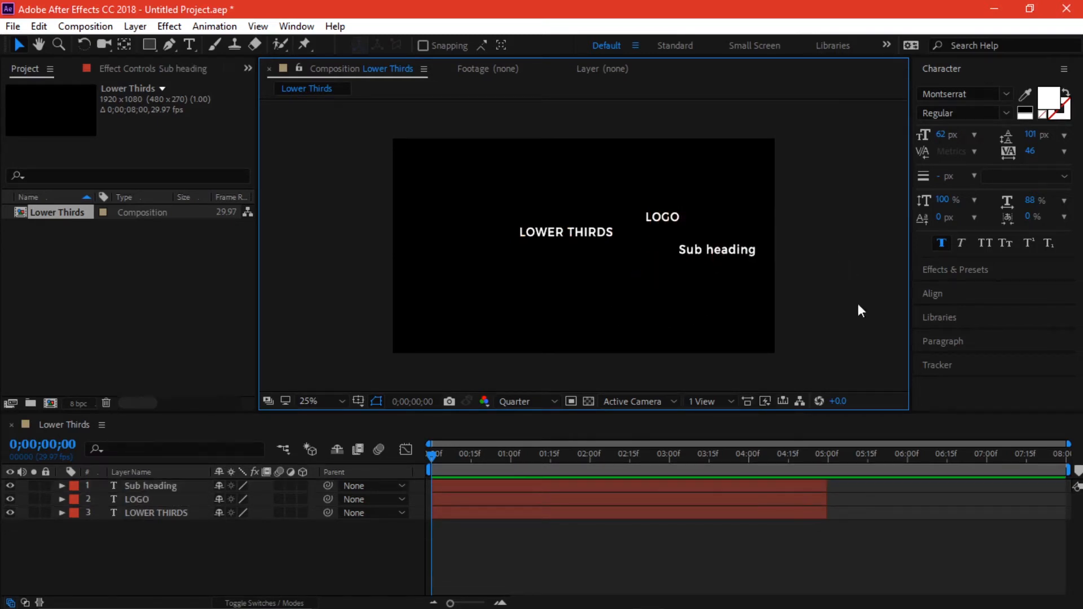
- Review the tutorial.png reference in Photos and return to After Effects
mouse_move(788, 604)
left_click(891, 597)
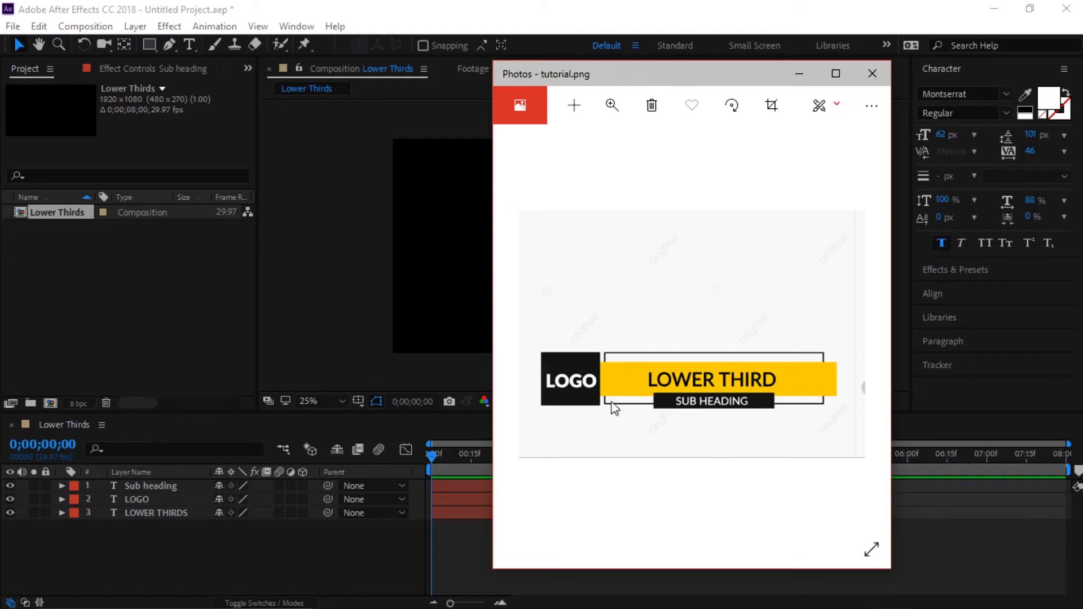
left_click(666, 6)
- Draw a yellow rectangle and move it up beneath the LOWER THIRDS text
left_click(148, 44)
mouse_move(424, 309)
left_mouse_down()
mouse_move(553, 336)
mouse_move(617, 336)
left_mouse_up()
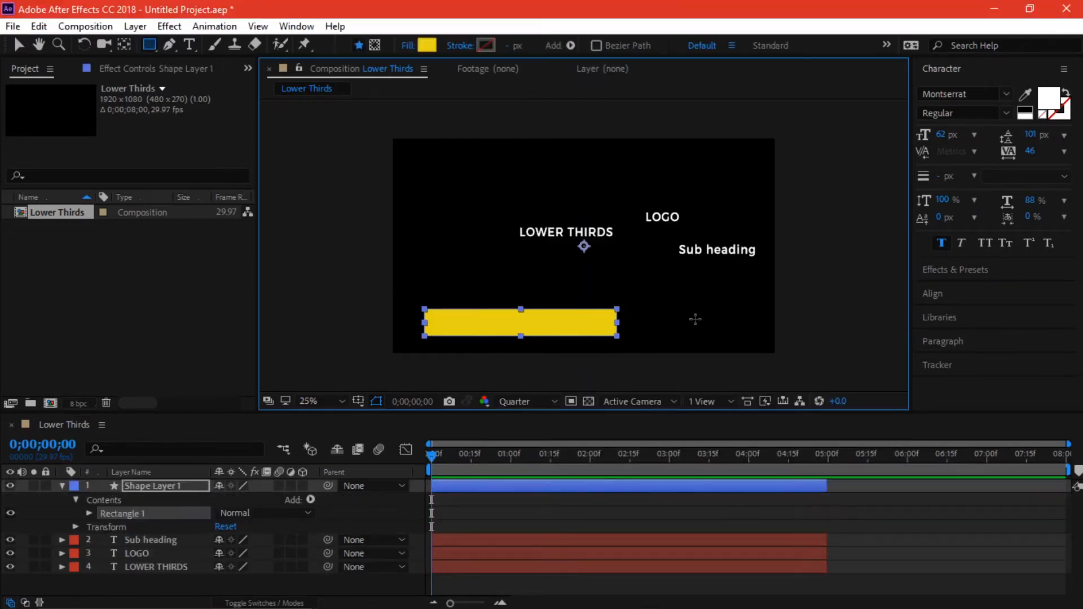
left_click(25, 48)
left_click_drag(553, 323, 570, 285)
left_click(62, 485)
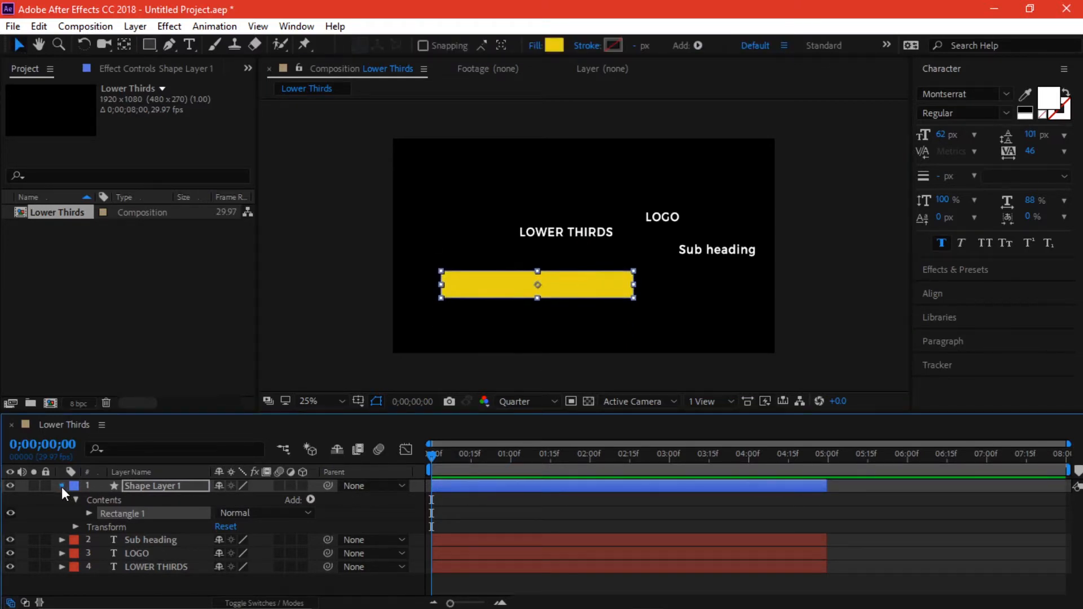
left_click(127, 551)
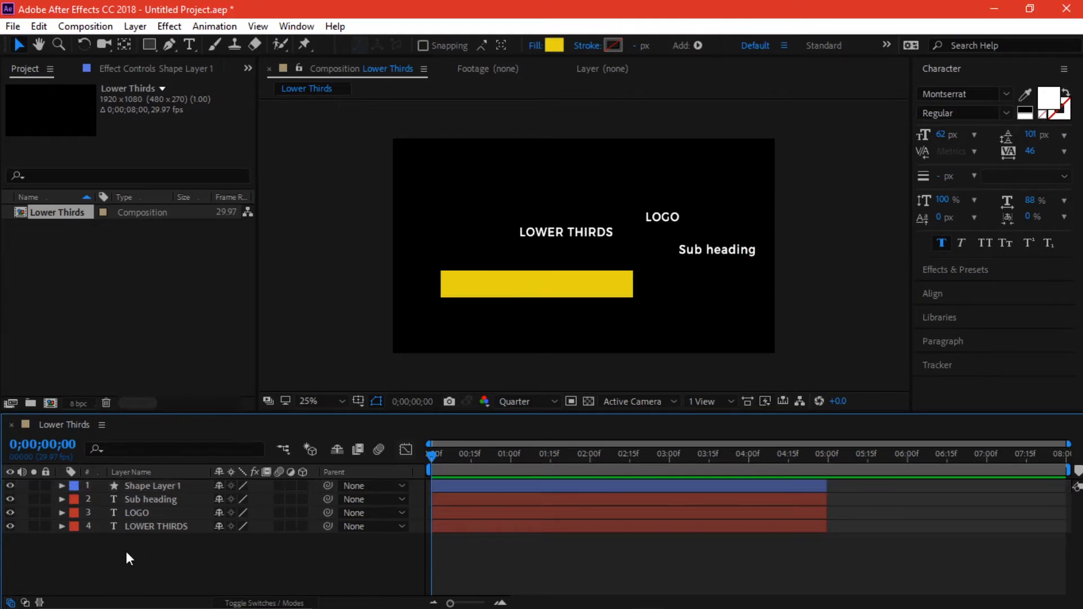
- Create a white solid layer and move it to the bottom of the layer stack
right_click(191, 561)
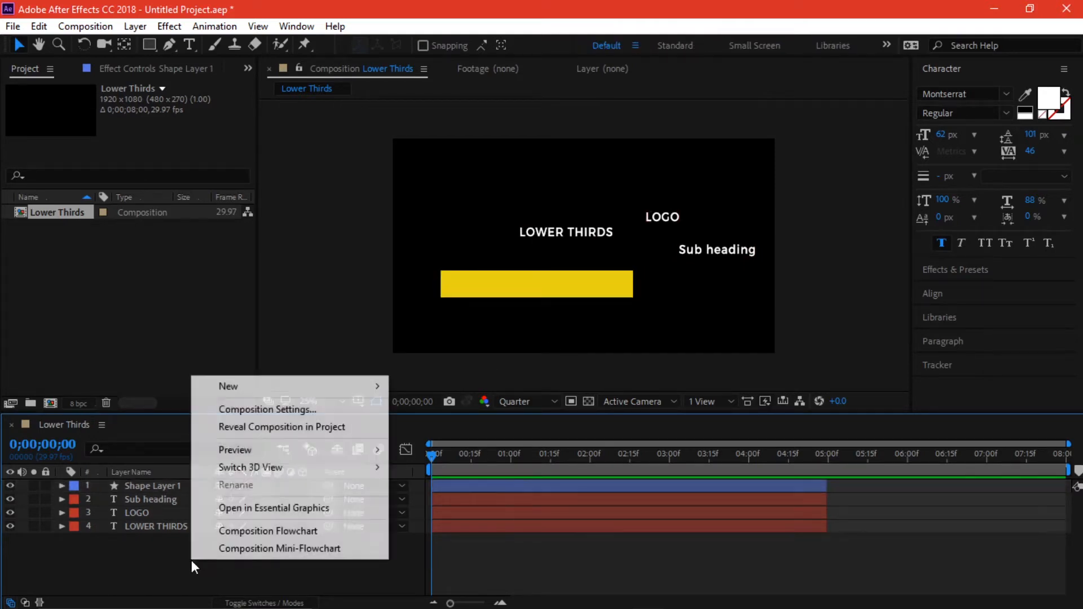
mouse_move(339, 386)
left_click(471, 427)
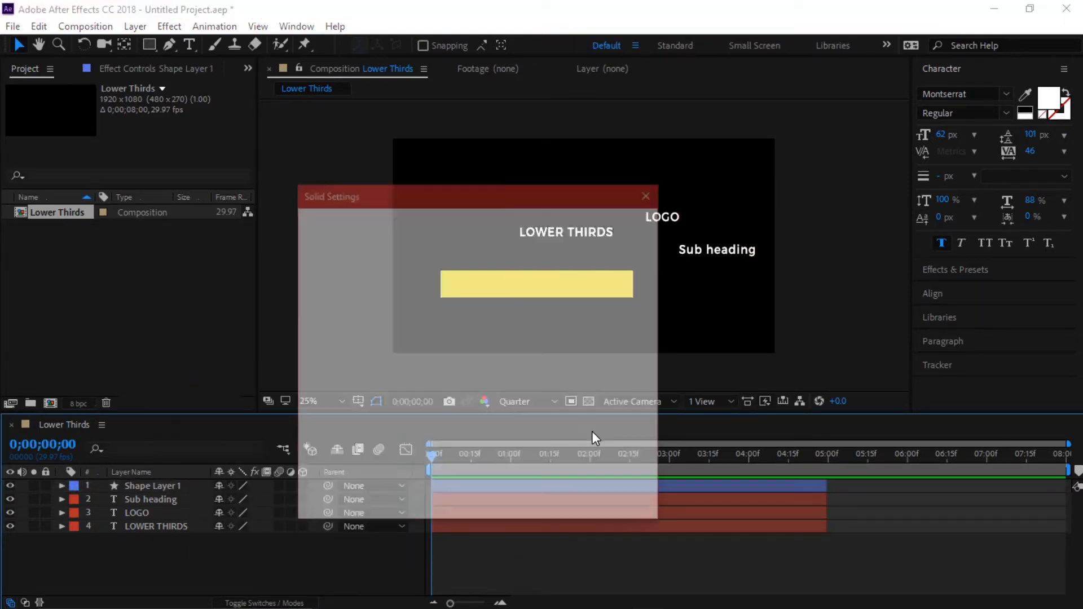
left_click(591, 431)
left_click_drag(175, 486, 172, 544)
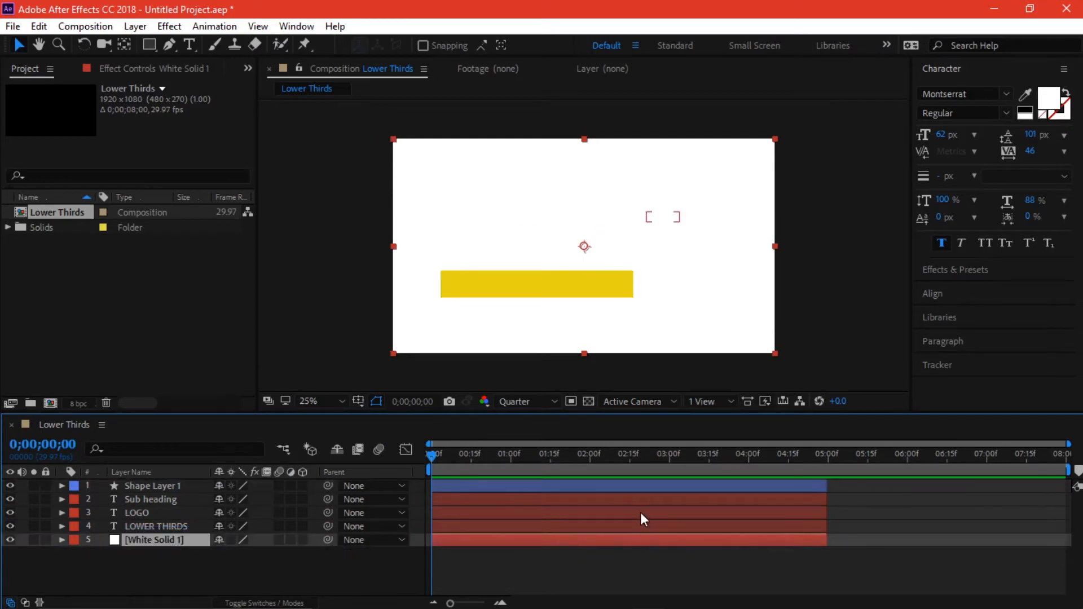
- Set the Sub heading and LOGO text fills to black
left_click(158, 498)
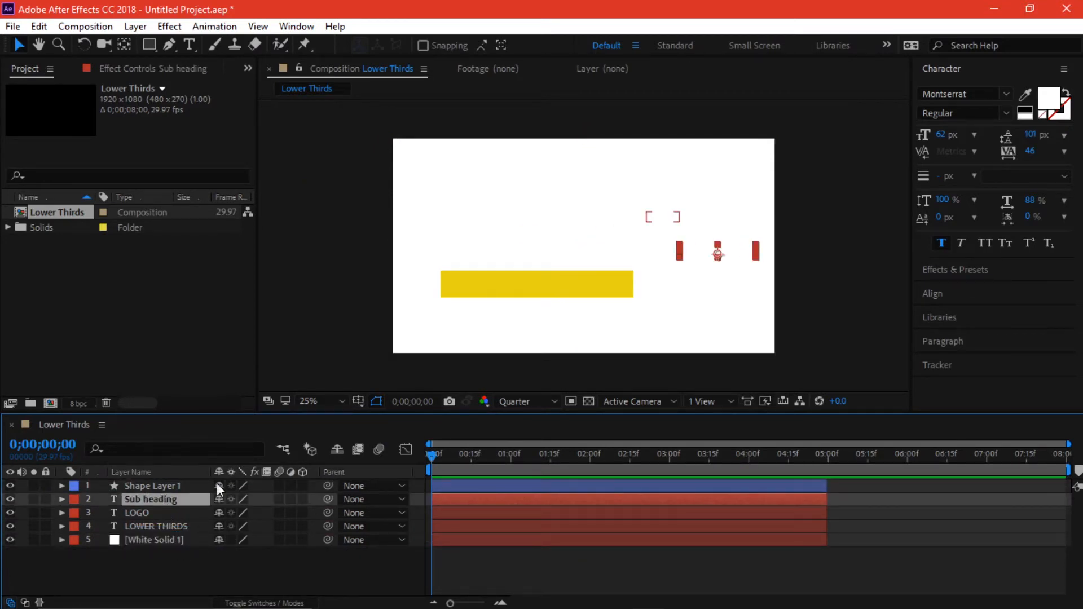
left_click(1049, 99)
left_click_drag(801, 392, 894, 562)
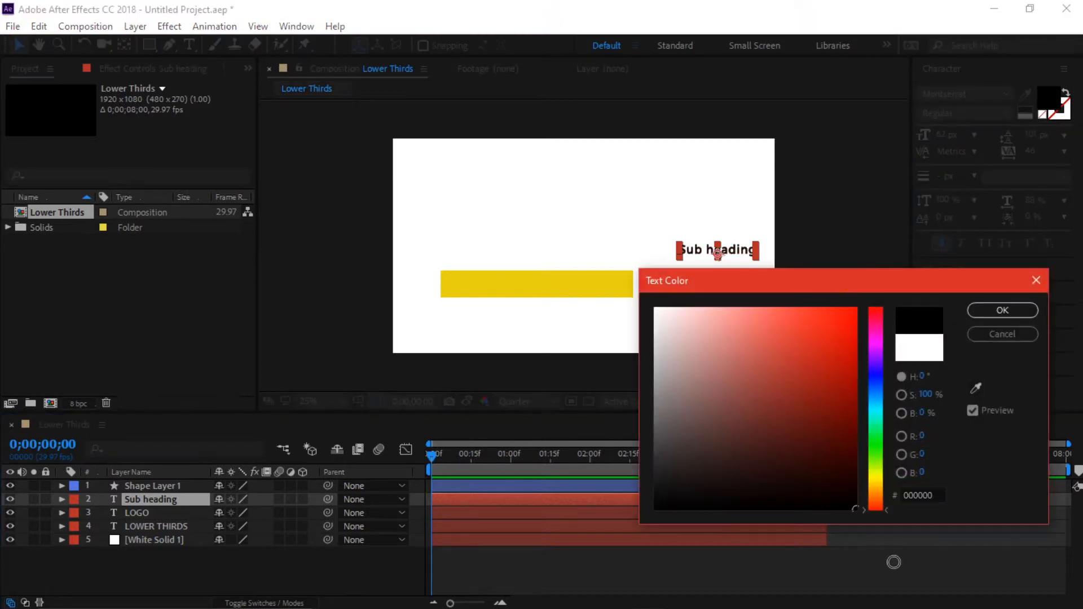
left_click(982, 313)
left_click(148, 513)
left_click(1048, 98)
left_click_drag(801, 406, 839, 519)
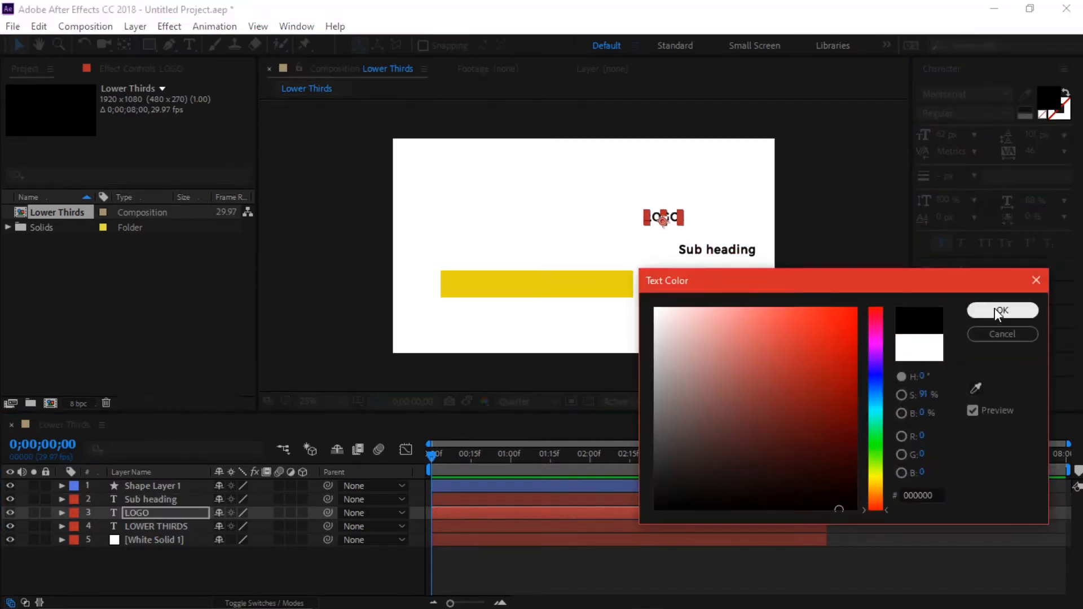
left_click(996, 313)
- Make LOWER THIRDS black too and lower the yellow bar toward the bottom
left_click(156, 526)
left_click(1048, 99)
left_click_drag(807, 406, 823, 518)
left_click(997, 312)
left_click(826, 300)
mouse_move(575, 289)
left_mouse_down()
mouse_move(558, 335)
mouse_move(592, 333)
mouse_move(592, 297)
left_mouse_up()
- Duplicate the yellow bar twice, placing one copy below it and one near the top
left_click(181, 488)
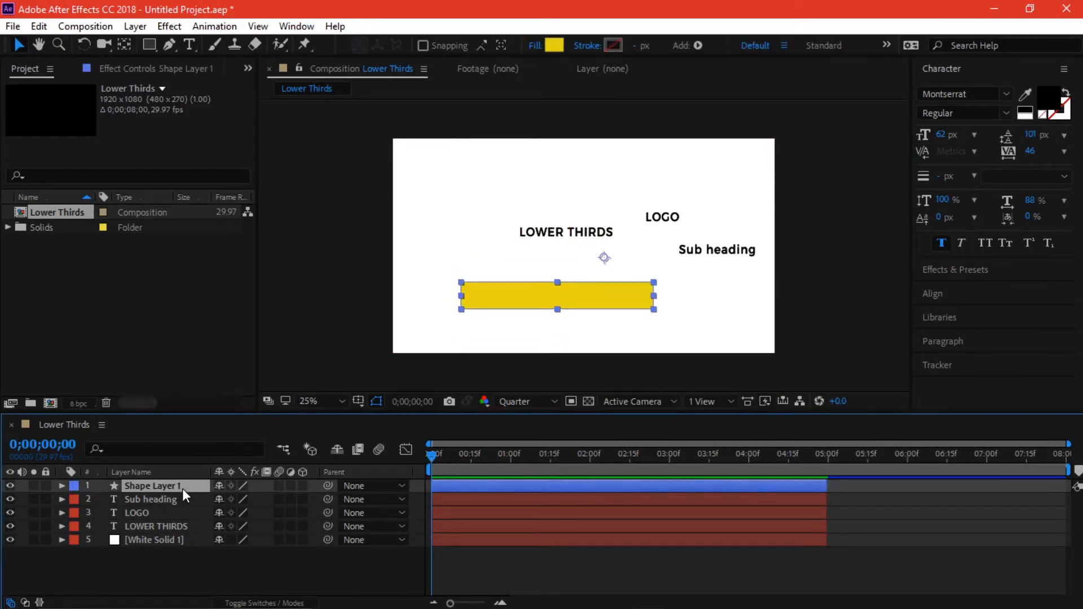
key("ctrl+d")
left_click_drag(630, 294, 631, 325)
left_click(178, 487)
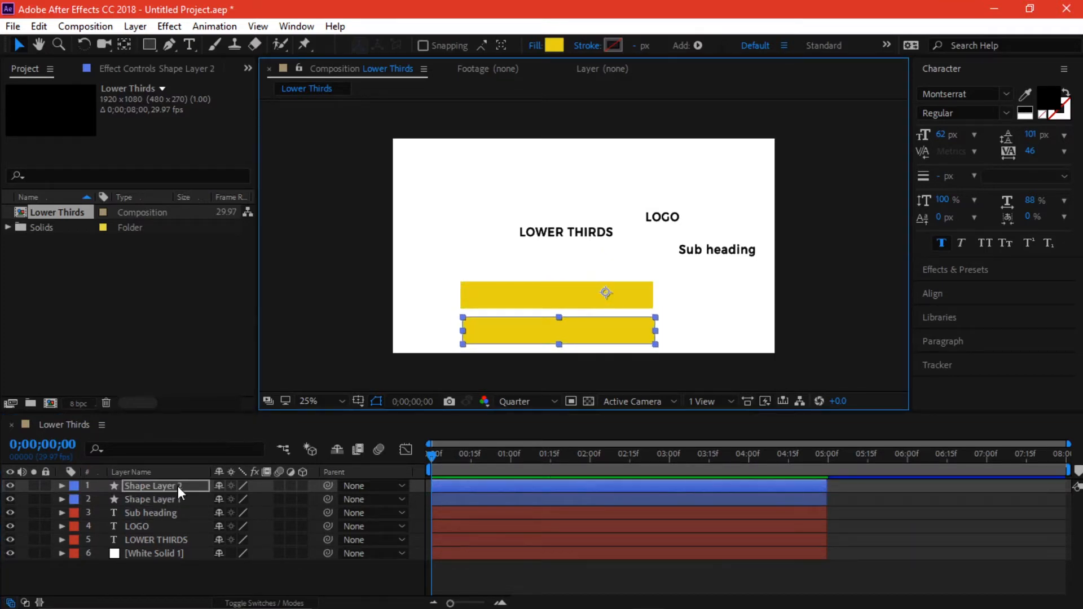
key("ctrl+d")
left_click_drag(537, 295, 534, 191)
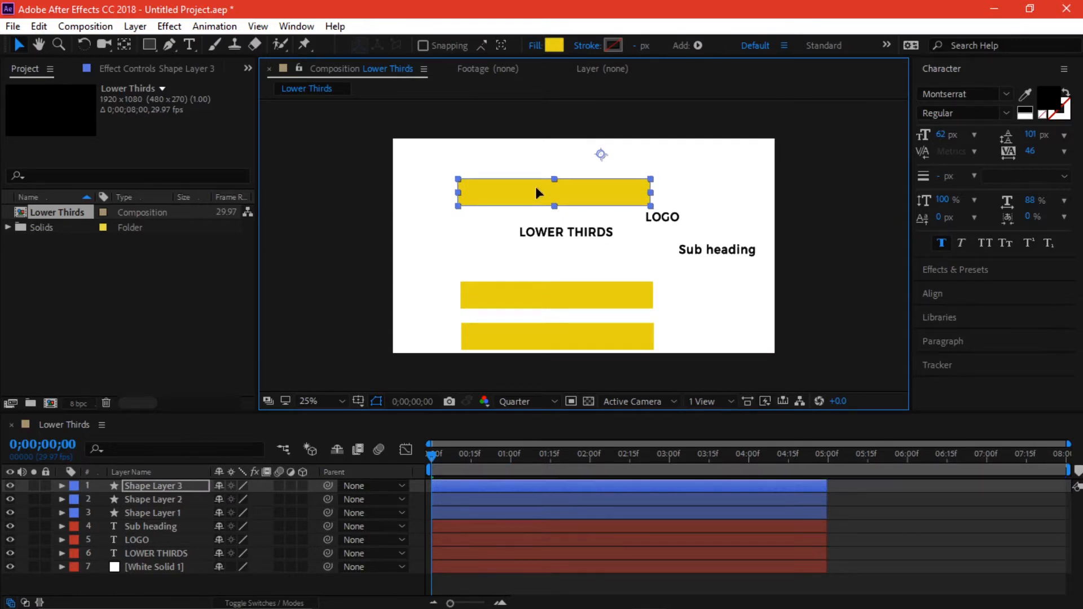
- Shrink the bottom bar proportionally and move it down and to the right
mouse_move(575, 347)
left_mouse_down()
mouse_move(567, 335)
mouse_move(579, 337)
left_mouse_up()
left_click_drag(662, 325, 638, 332)
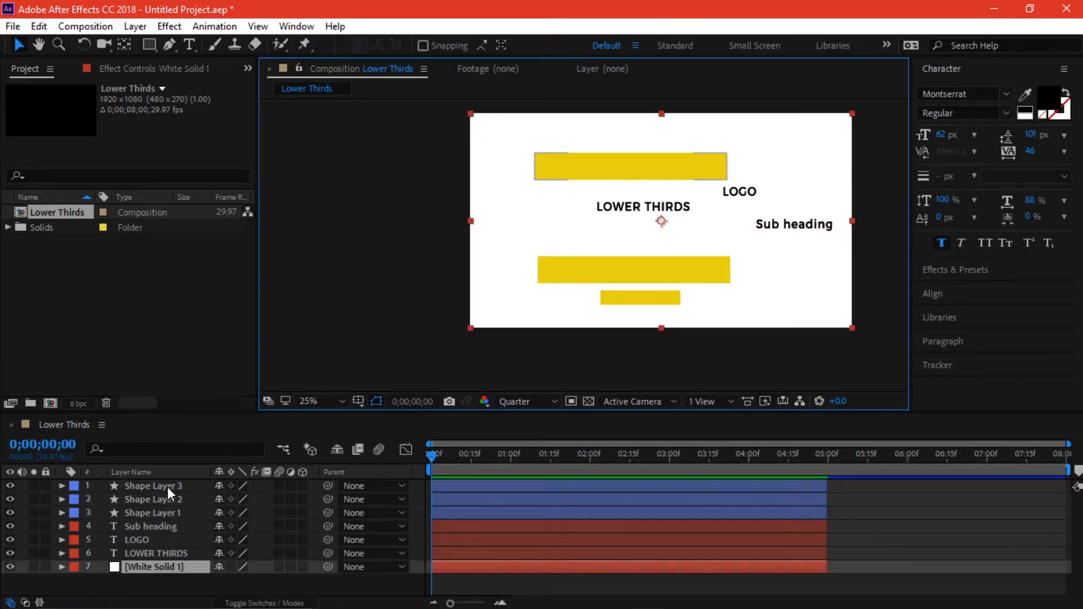
left_click(169, 490)
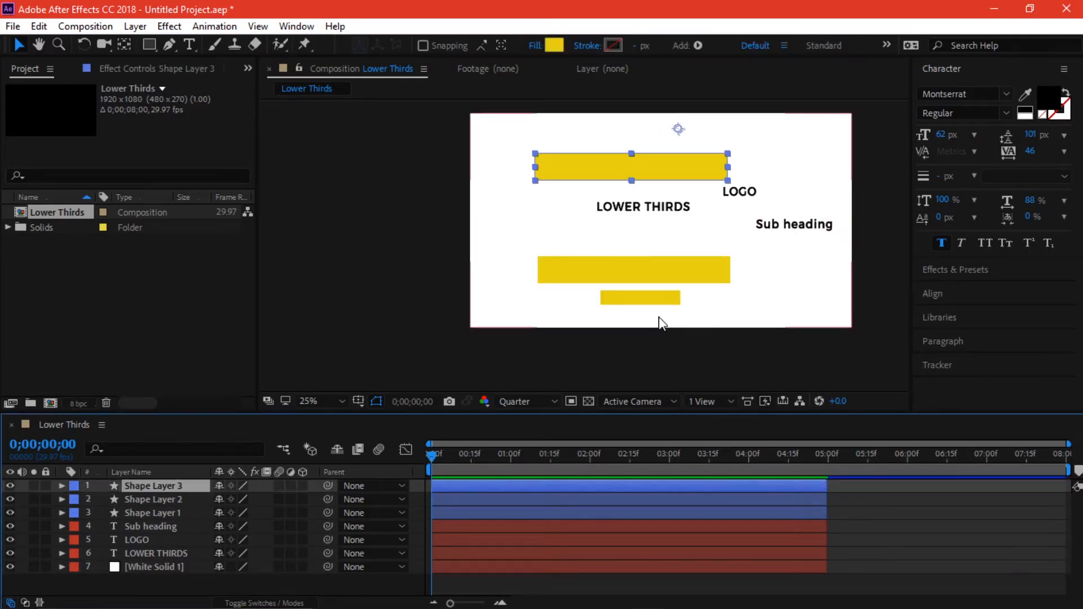
left_click_drag(660, 296, 667, 302)
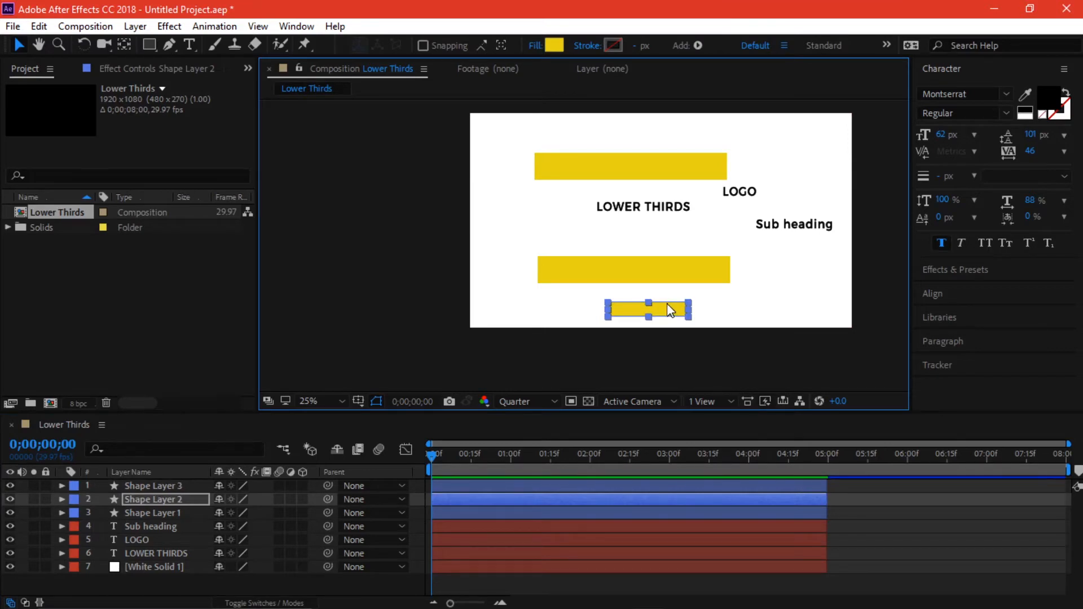
- Zoom into the comp and select the small bottom bar's layer
key("grave")
scroll(648, 413, "up", 2)
scroll(650, 416, "up", 4)
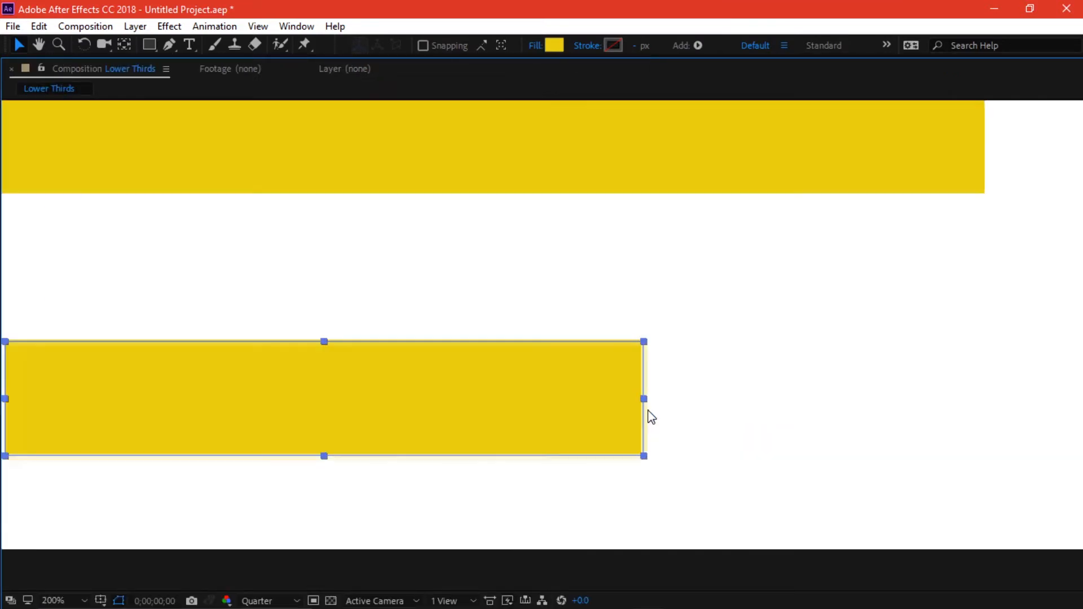
left_click(790, 367)
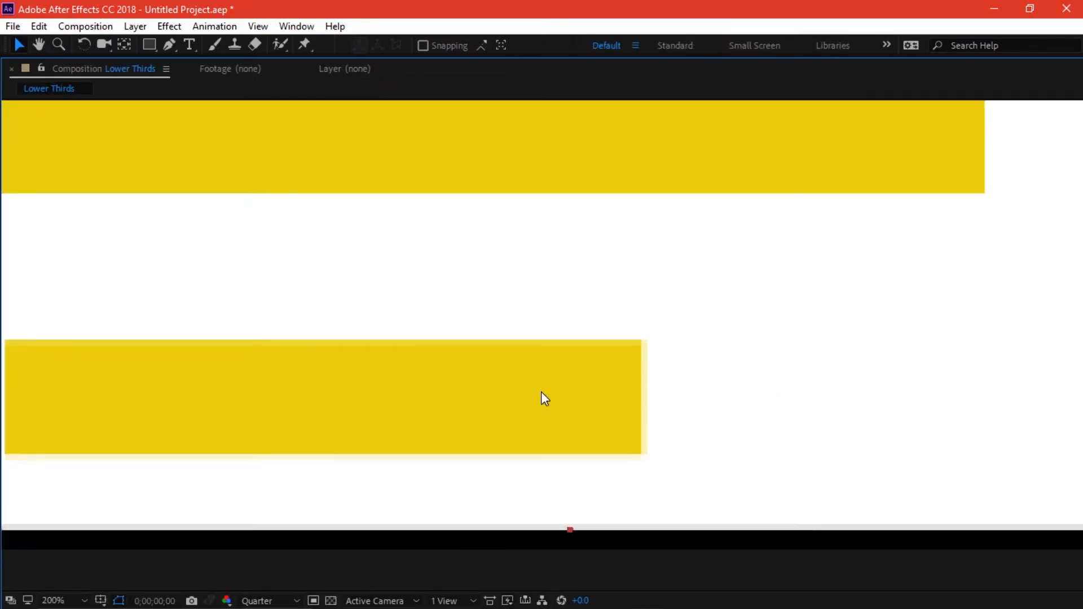
key("grave")
left_click(181, 484)
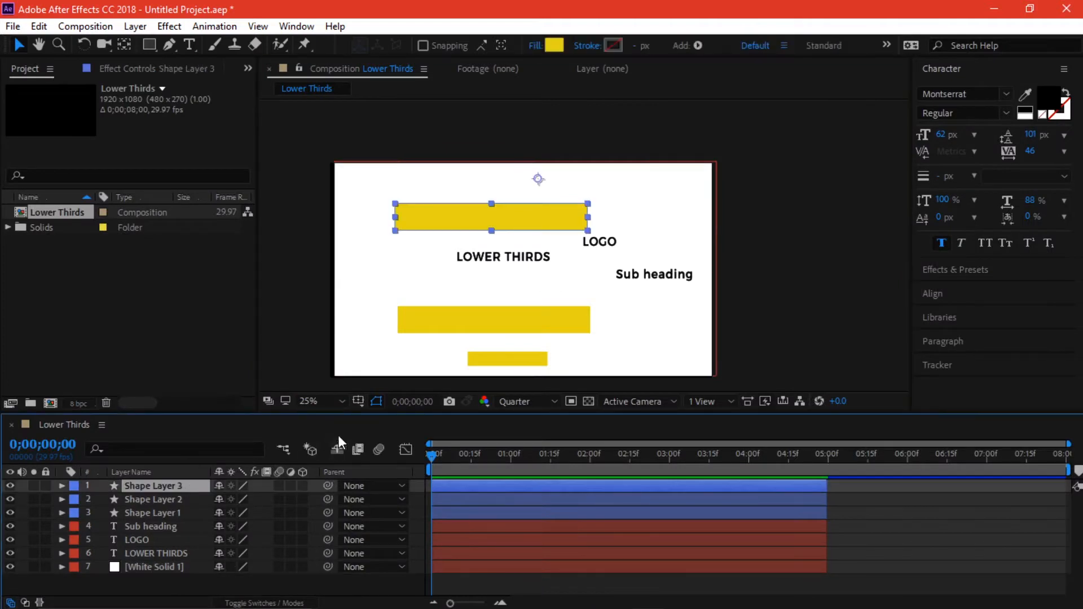
left_click(149, 512)
left_click(154, 499)
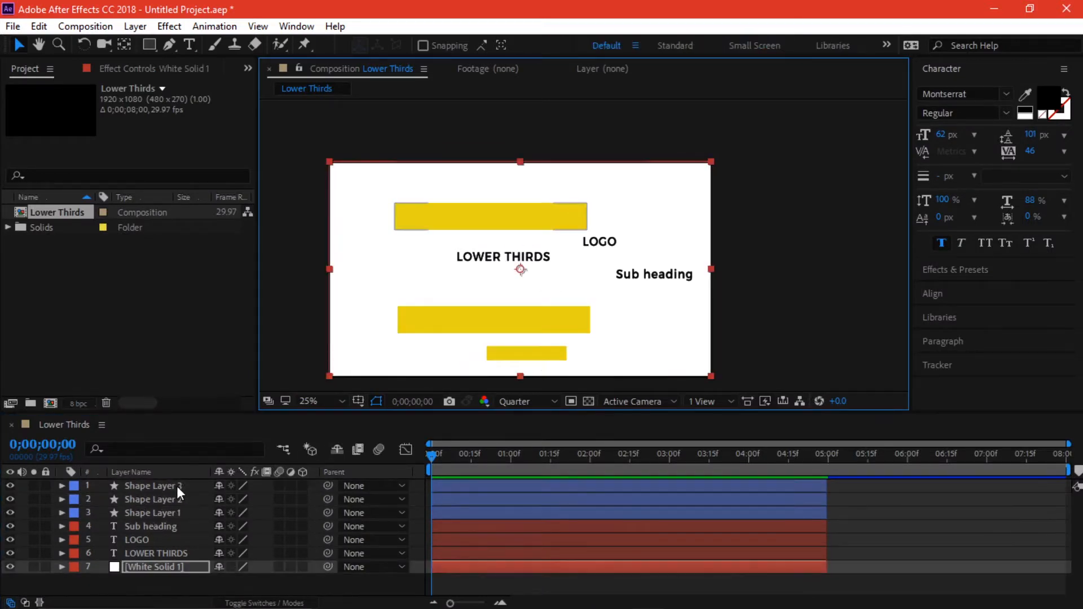
left_click(177, 485)
left_click(529, 359)
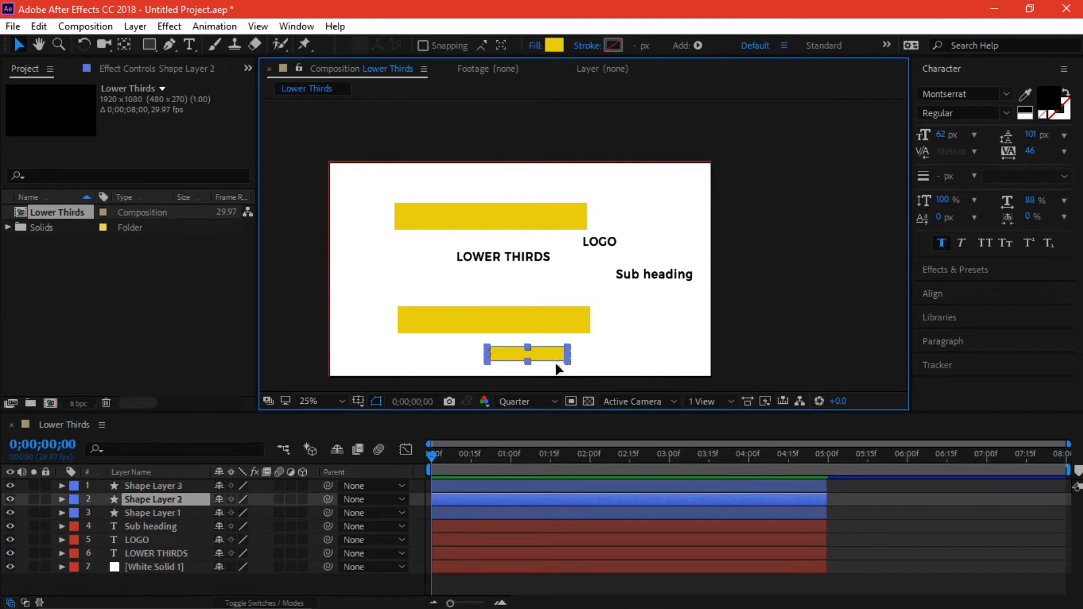
- Make the small bottom bar narrower and shorter, shifting it slightly right
key("grave")
scroll(549, 417, "up", 4)
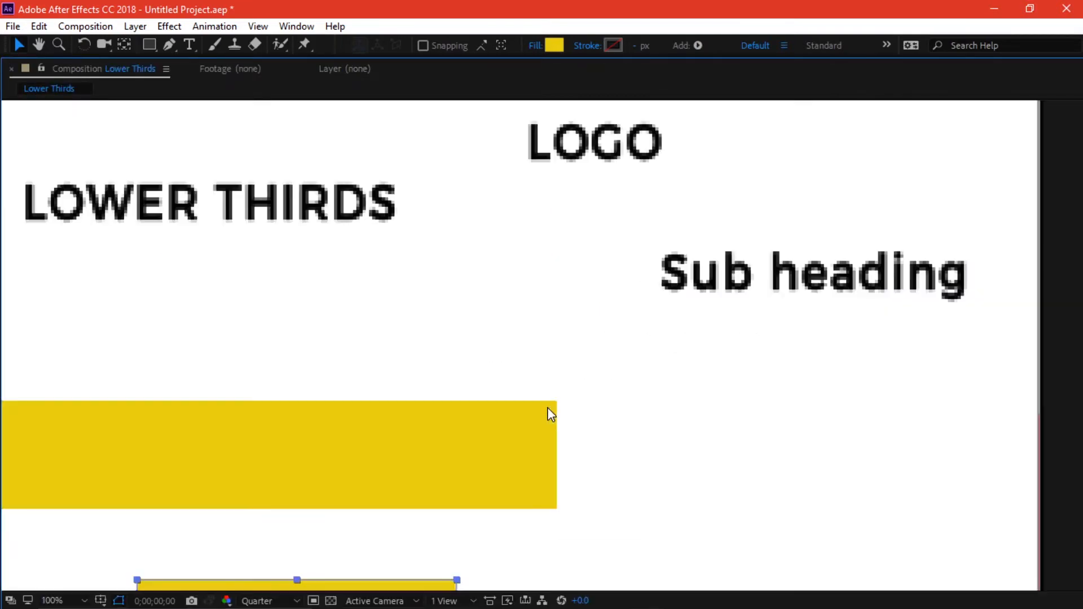
left_click_drag(553, 411, 612, 288)
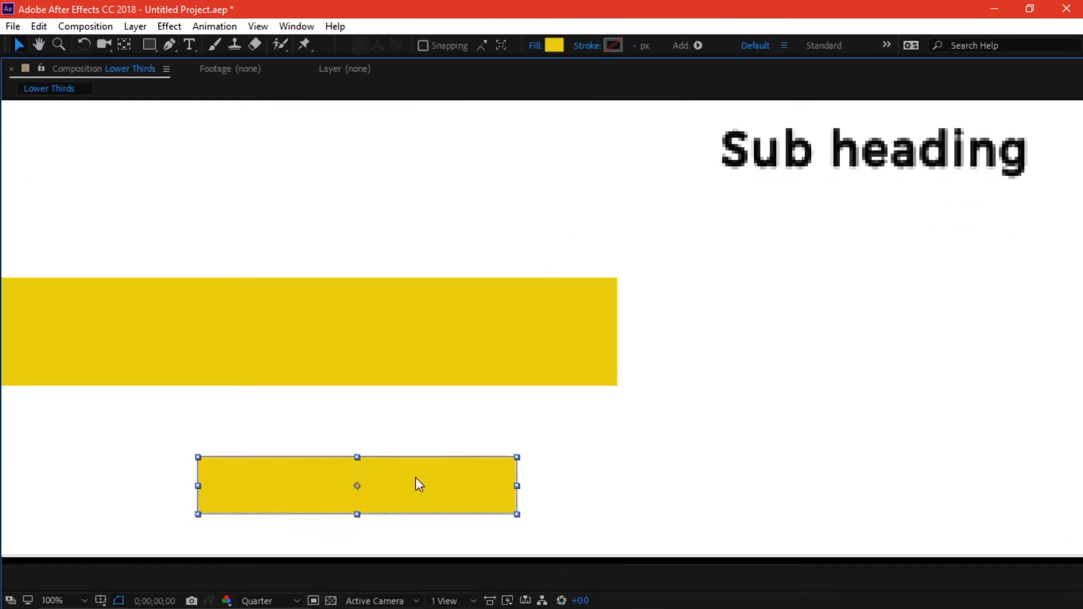
left_click_drag(518, 486, 463, 486)
left_click_drag(355, 460, 353, 462)
left_click_drag(420, 480, 445, 473)
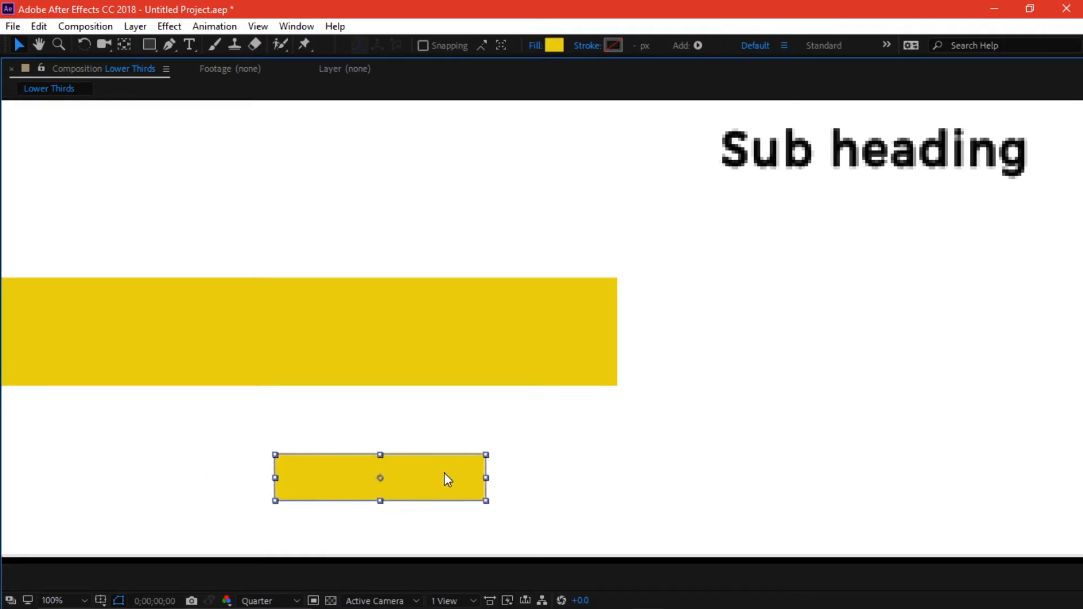
- Copy the grey fill code 323232 from the Sticky Notes colour list
left_click(682, 594)
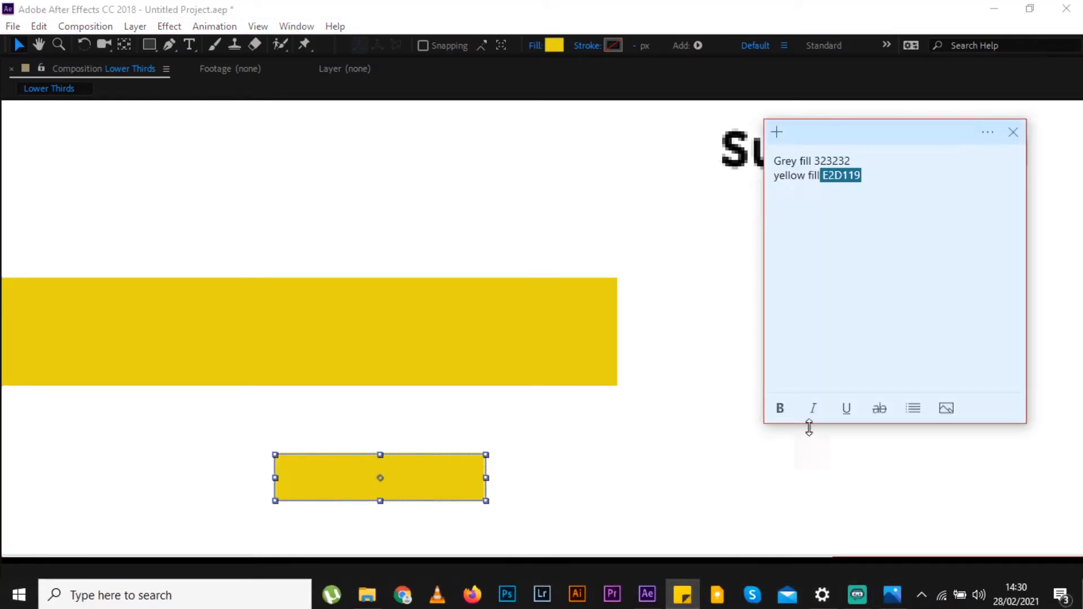
left_click_drag(852, 161, 821, 160)
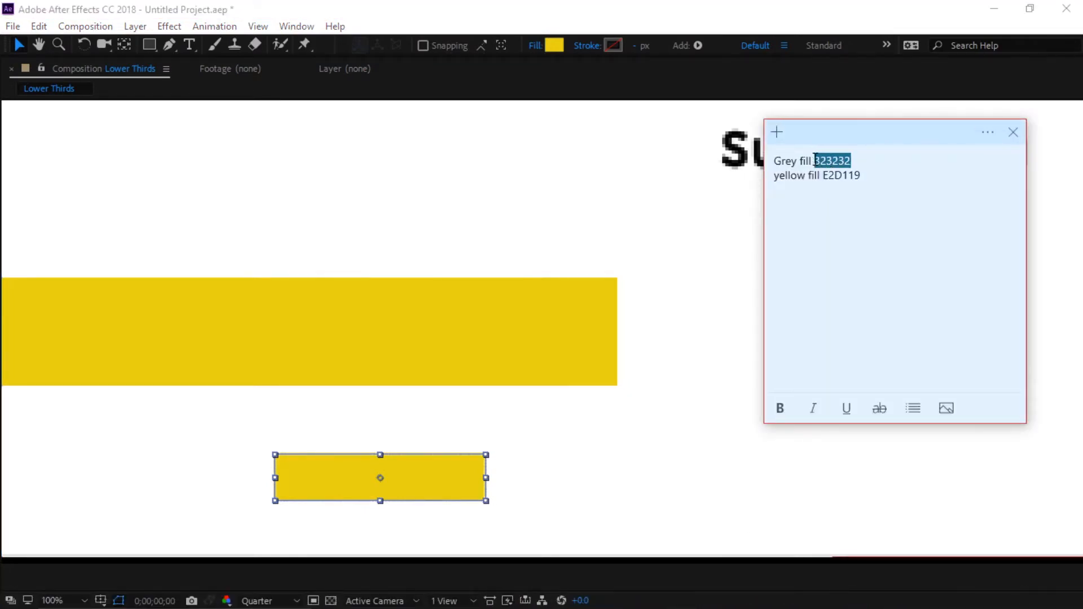
left_click(670, 211)
key("grave")
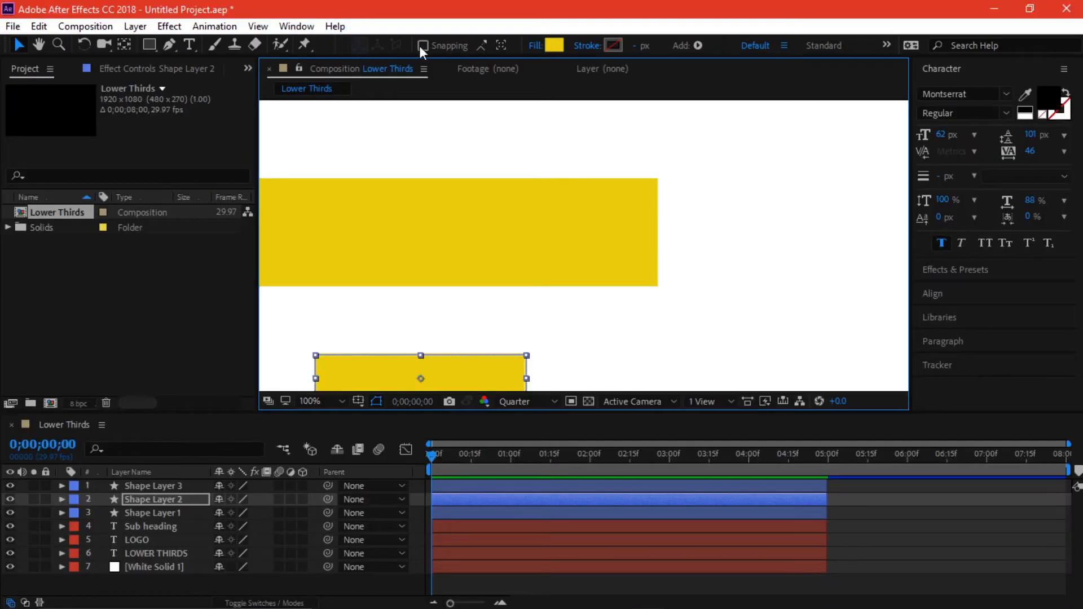
- Set the small bar's fill colour to dark grey 323232
left_click(555, 47)
type("323232")
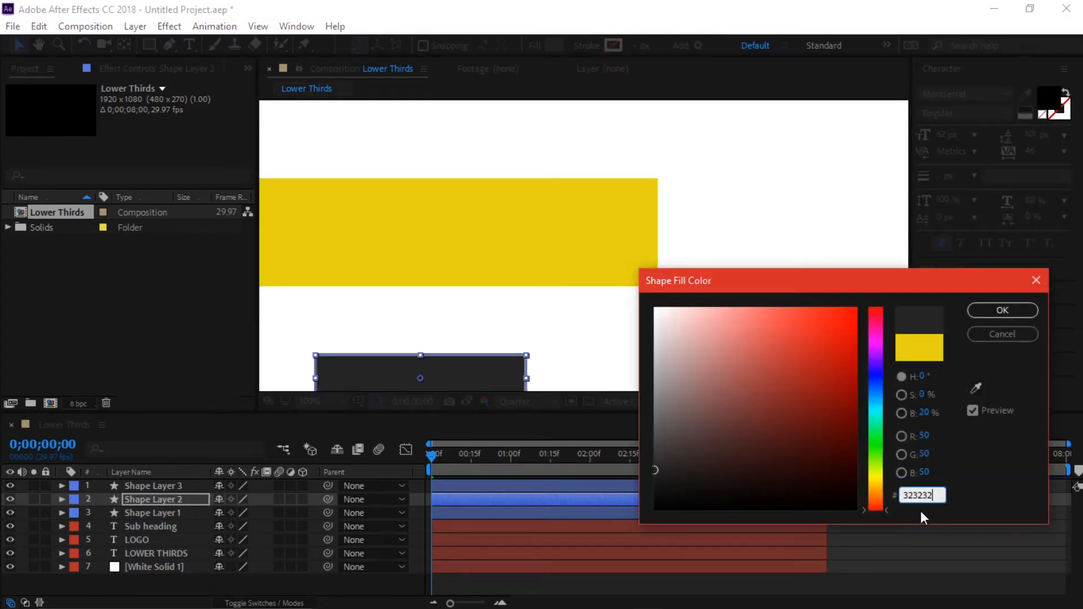
left_click(1002, 311)
- Reposition the grey bar and bring the top yellow bar down below LOWER THIRDS
scroll(525, 355, "down", 3)
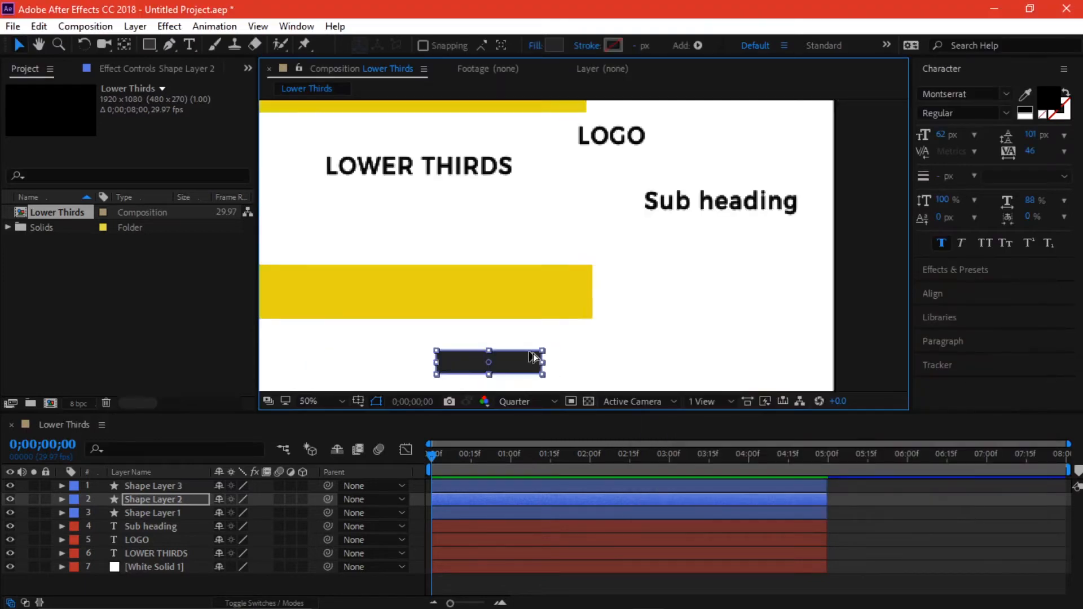
scroll(545, 348, "up", 1)
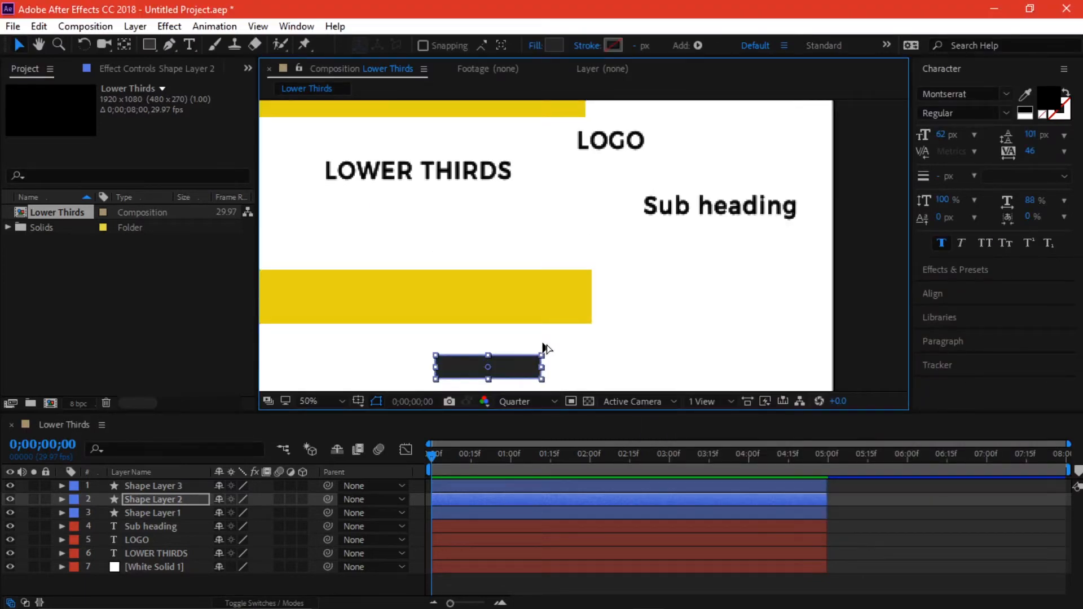
scroll(543, 343, "down", 2)
left_click(542, 346)
left_click_drag(525, 358, 470, 372)
left_click_drag(474, 222, 473, 302)
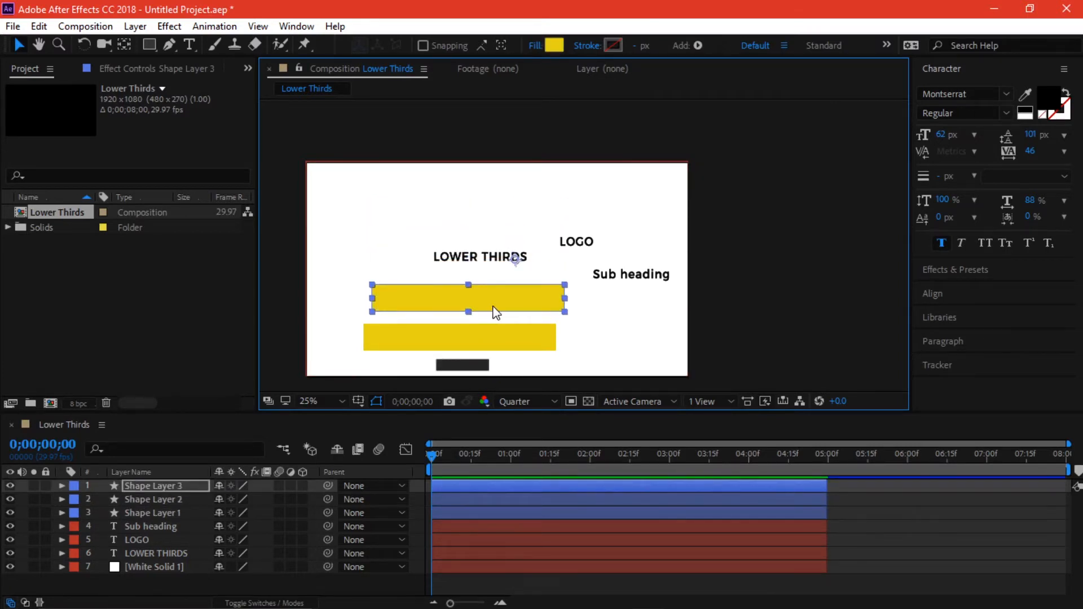
- Remove the upper rectangle's fill and give it a 12 px solid stroke
left_click(556, 46, "alt")
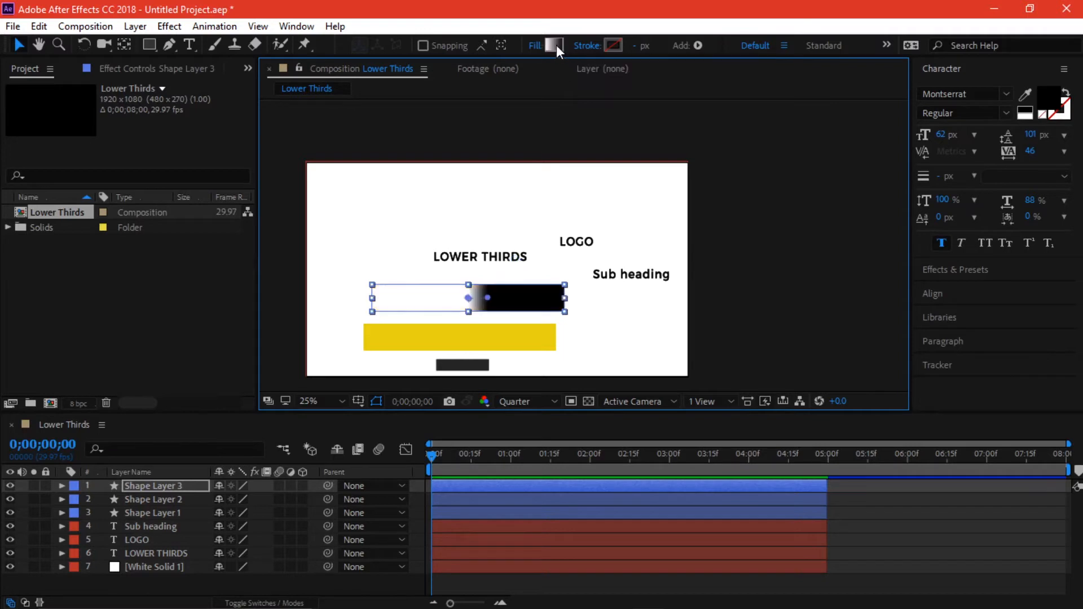
left_click(556, 45, "alt")
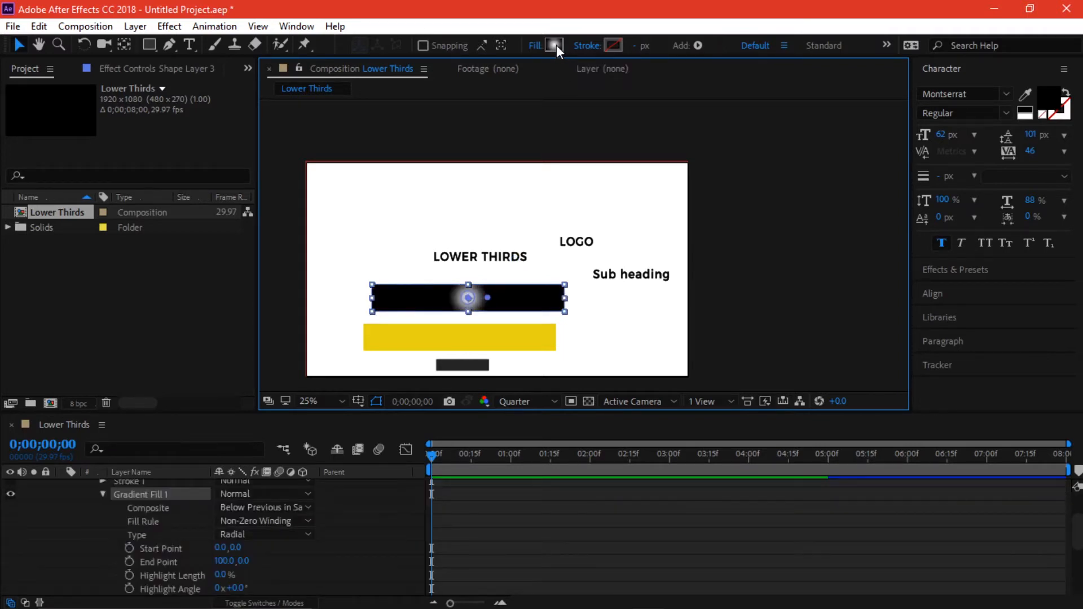
left_click(561, 45, "alt")
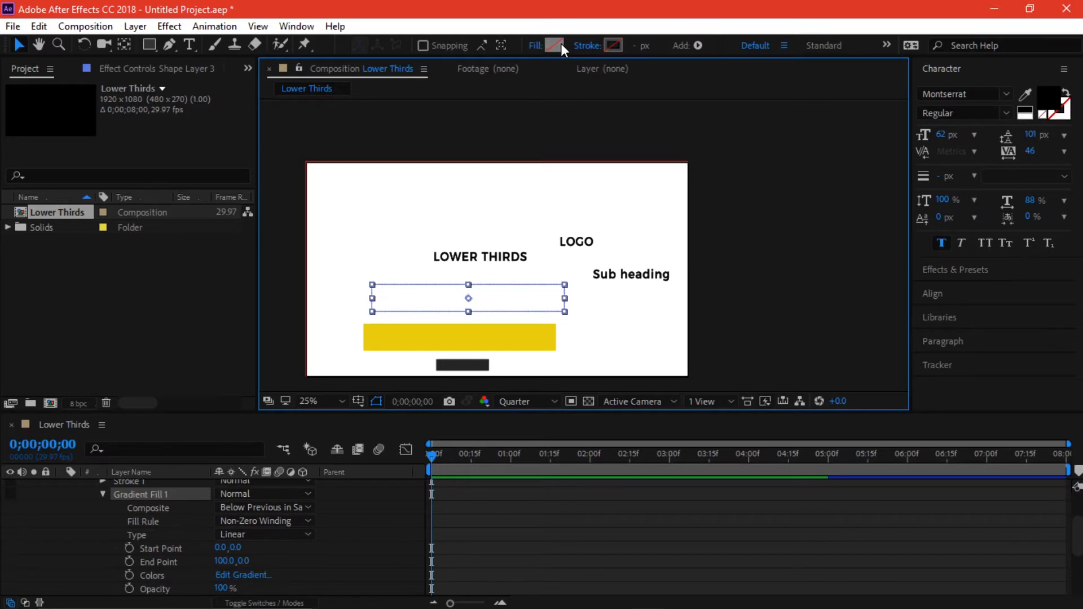
left_click(615, 42, "alt")
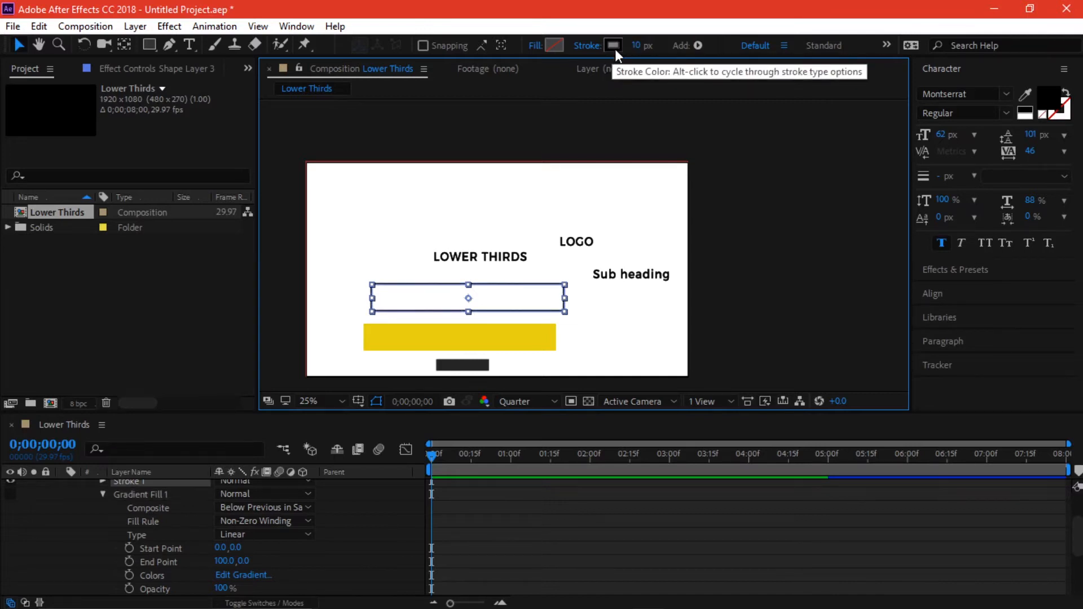
left_click_drag(637, 45, 643, 45)
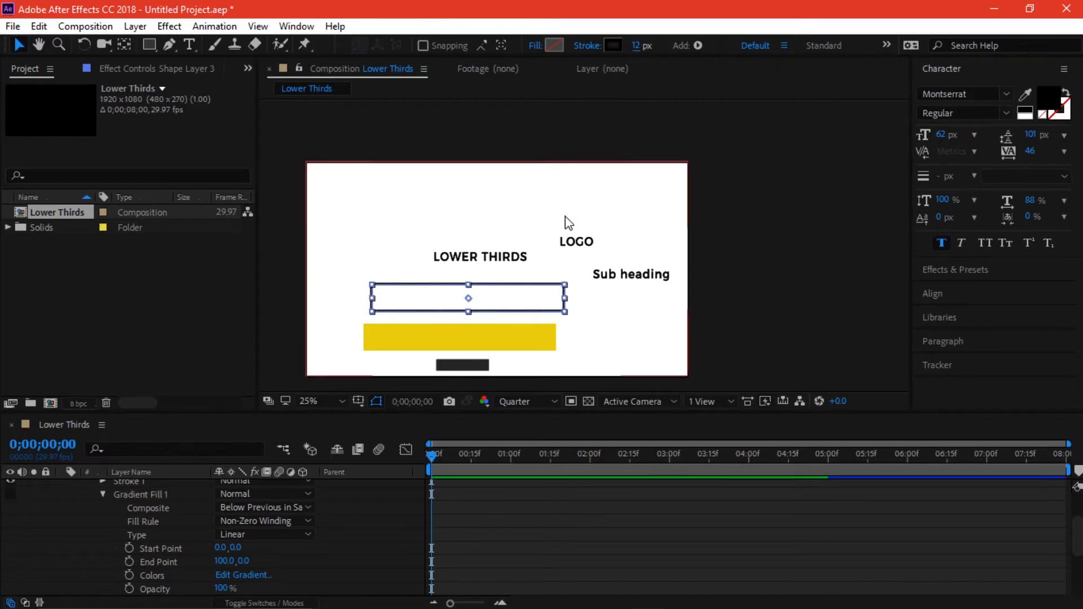
- Shift the outlined rectangle slightly and stretch it taller over the yellow bar
left_click_drag(521, 299, 559, 300)
key("grave")
scroll(530, 333, "up", 2)
key("space")
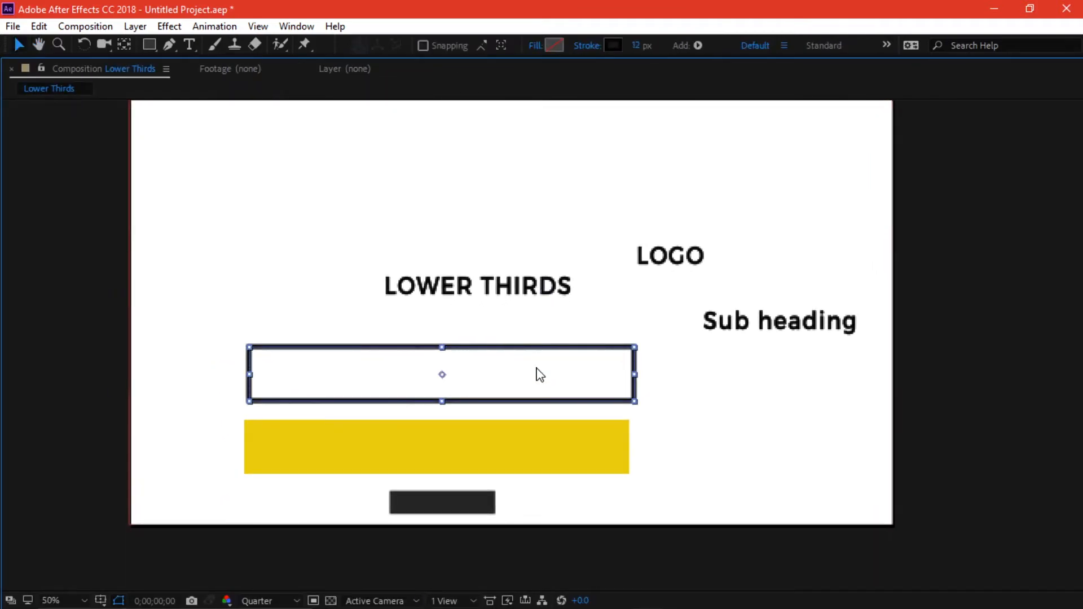
left_click_drag(635, 347, 636, 326)
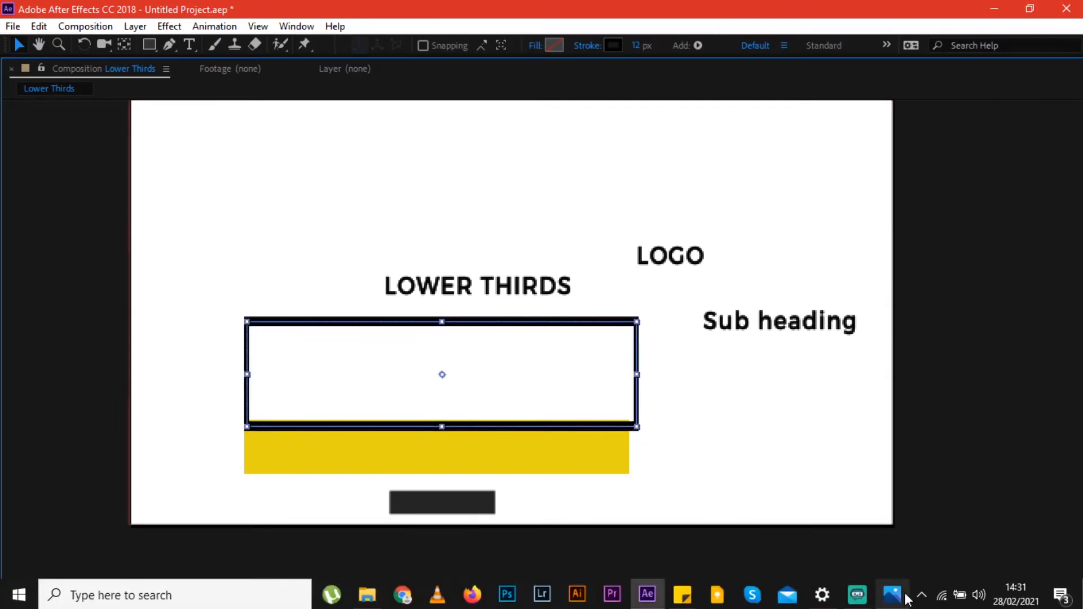
- Compare with tutorial.png, then drag the outlined rectangle down to frame the yellow bar
left_click(903, 596)
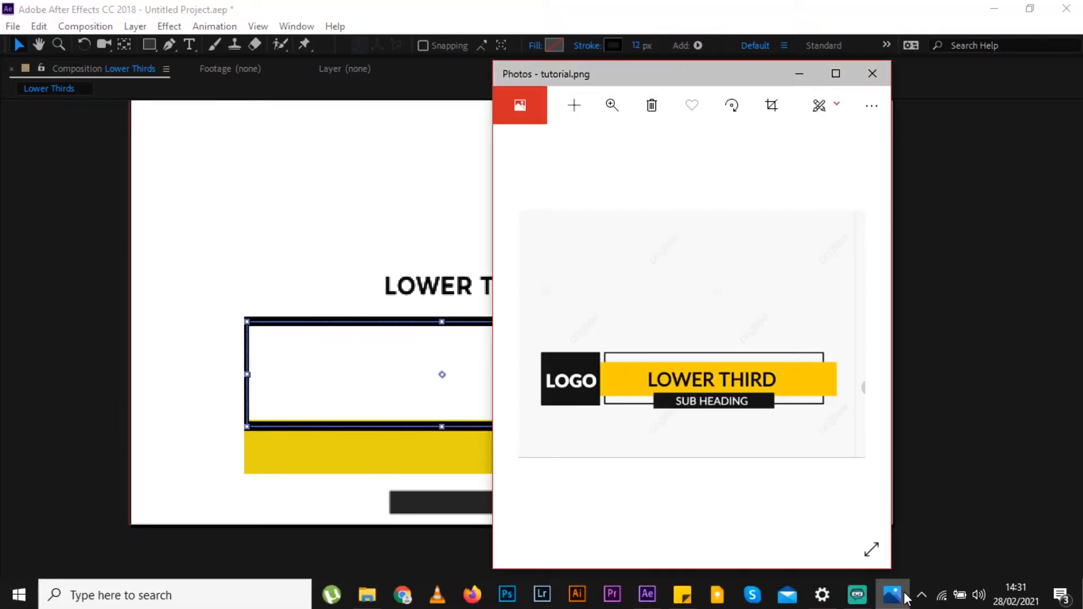
left_click(894, 595)
left_click_drag(472, 332, 451, 398)
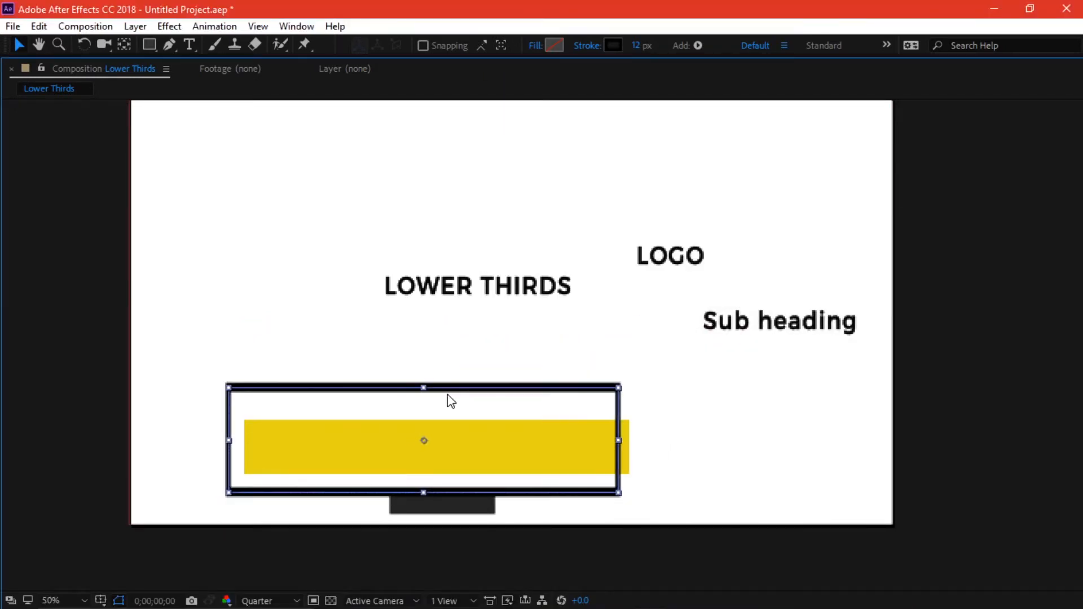
left_click(712, 359)
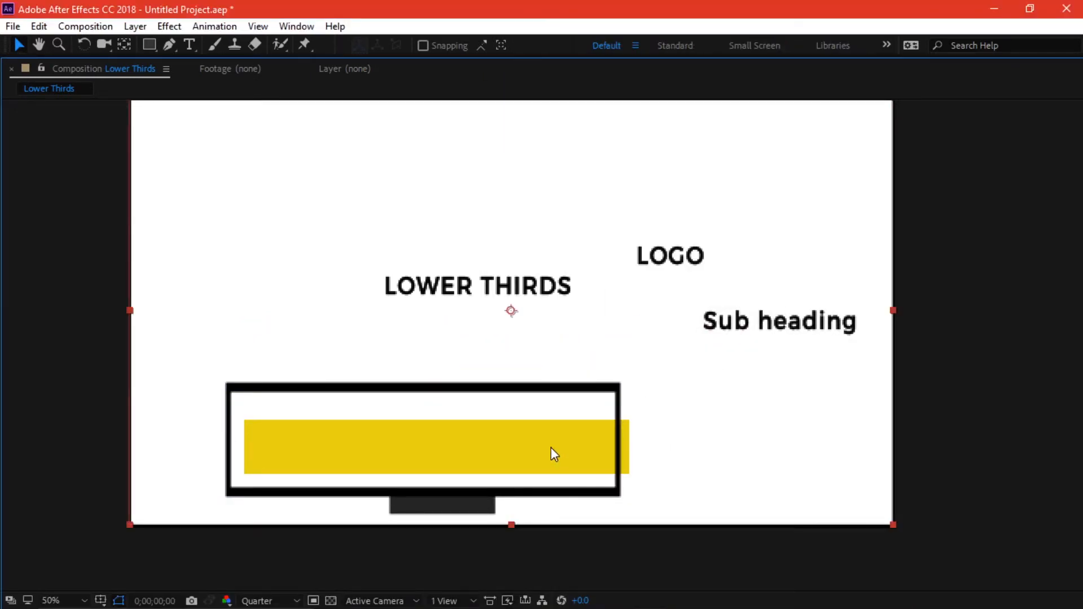
key("grave")
- Set the outline rectangle's (Shape Layer 3) stroke width to 7 px
left_click(164, 485)
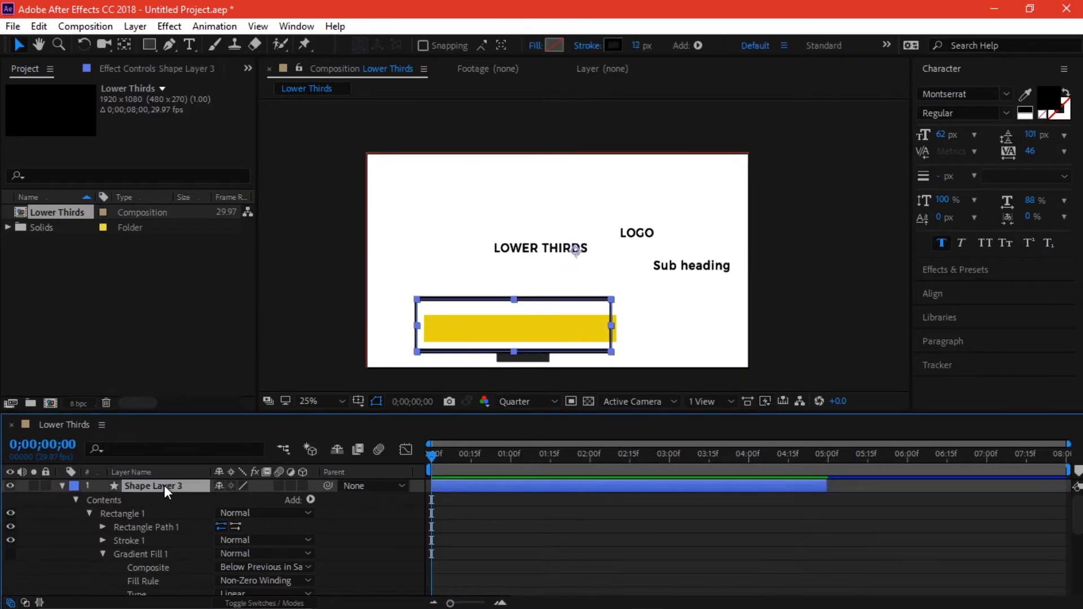
key("ctrl+grave")
left_click(595, 326)
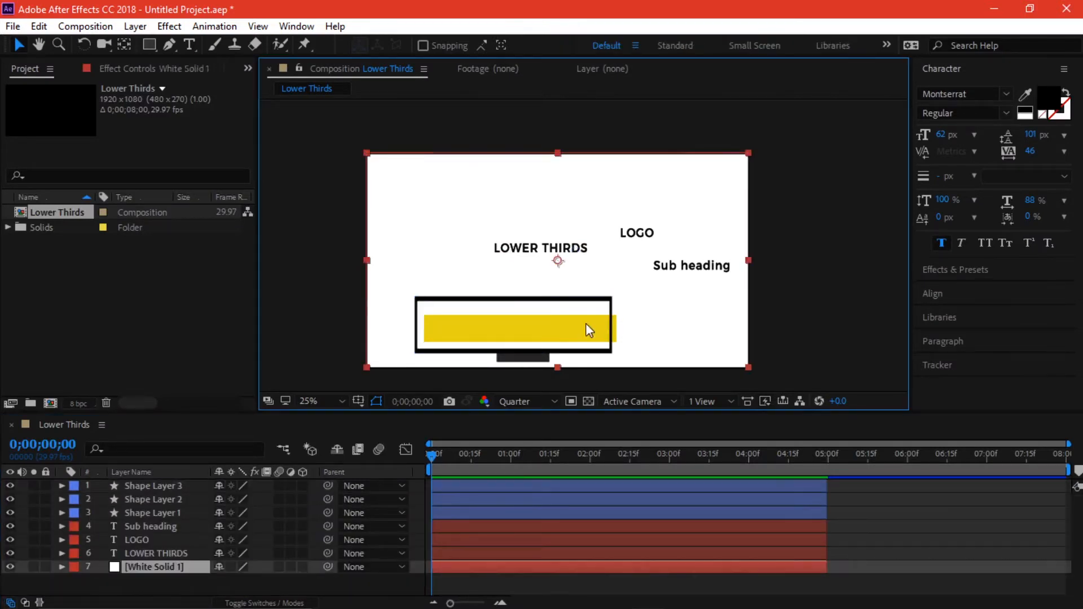
left_click(165, 486)
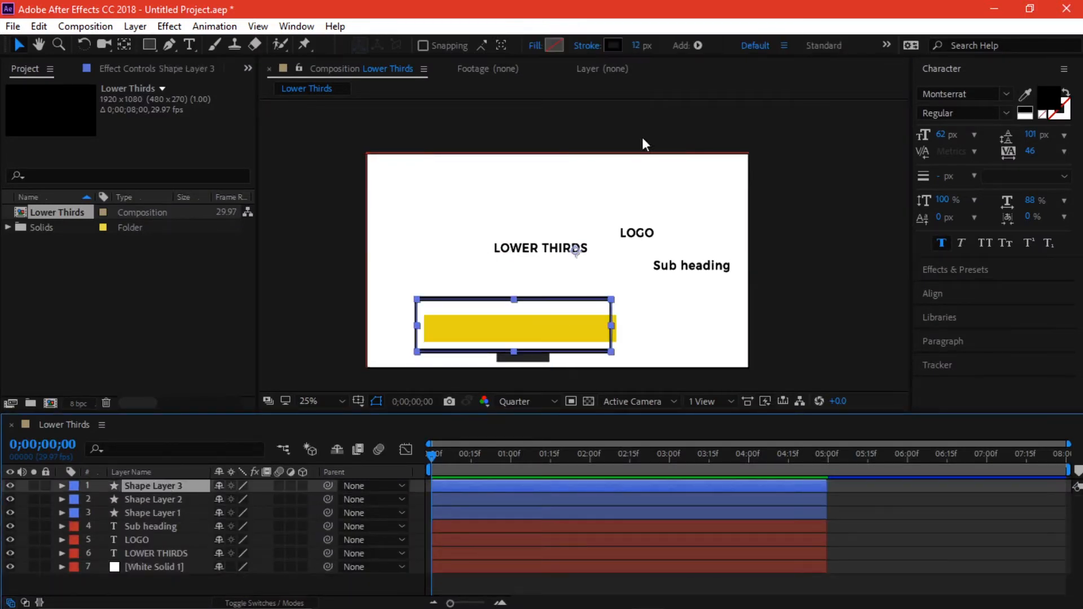
left_click(634, 46)
type("7")
key("Return")
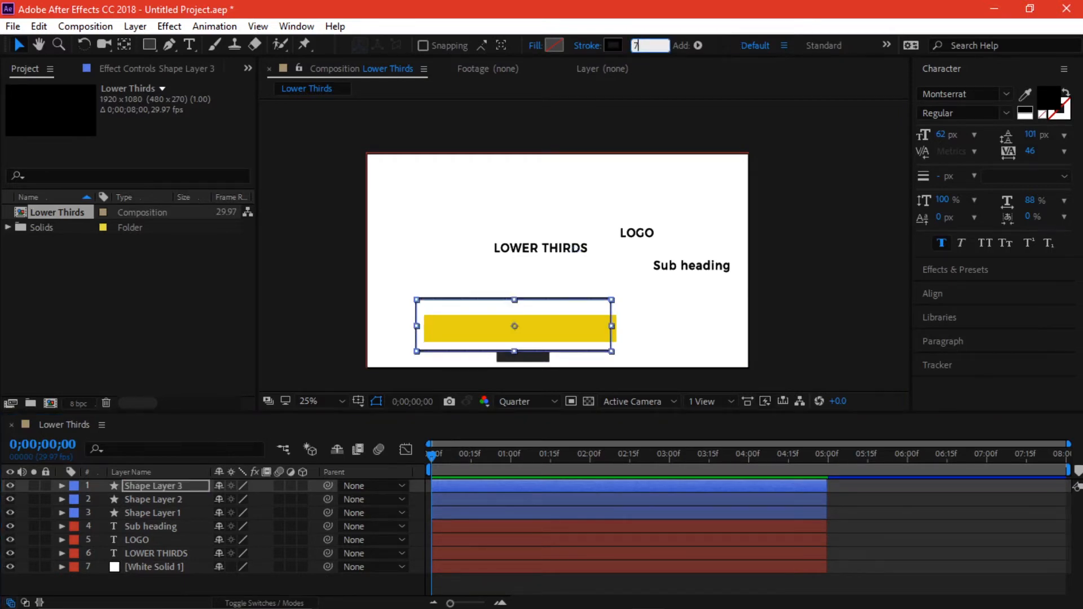
- Shorten the outline rectangle and move it up so it frames the yellow bar
left_click(537, 309)
left_click_drag(537, 306, 552, 329)
left_click(354, 380)
mouse_move(491, 341)
left_mouse_down()
mouse_move(488, 297)
mouse_move(489, 324)
mouse_move(473, 338)
left_mouse_up()
left_click(152, 513)
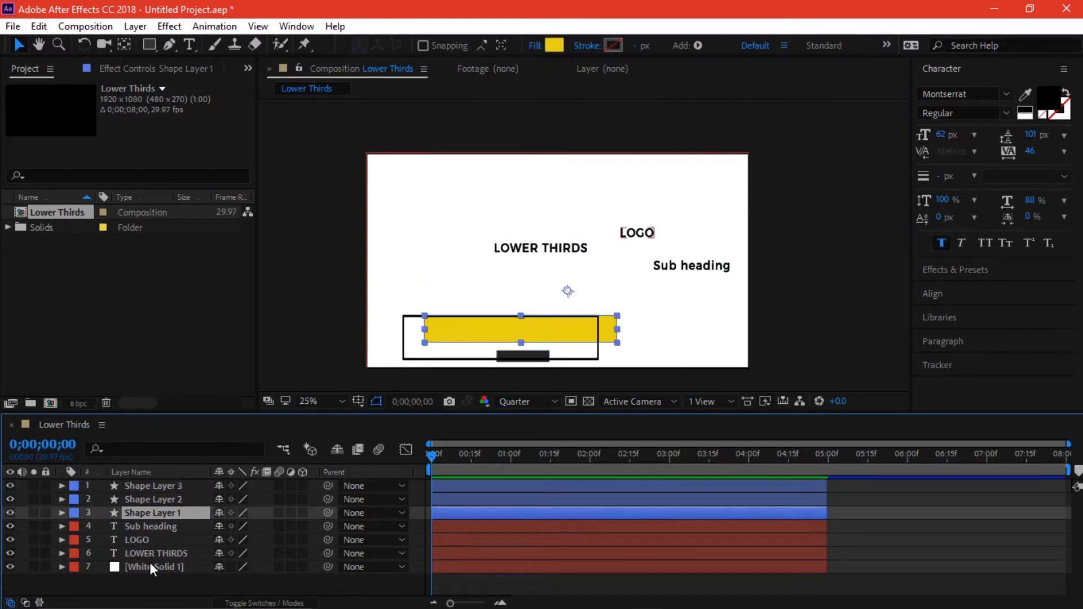
left_click(151, 499)
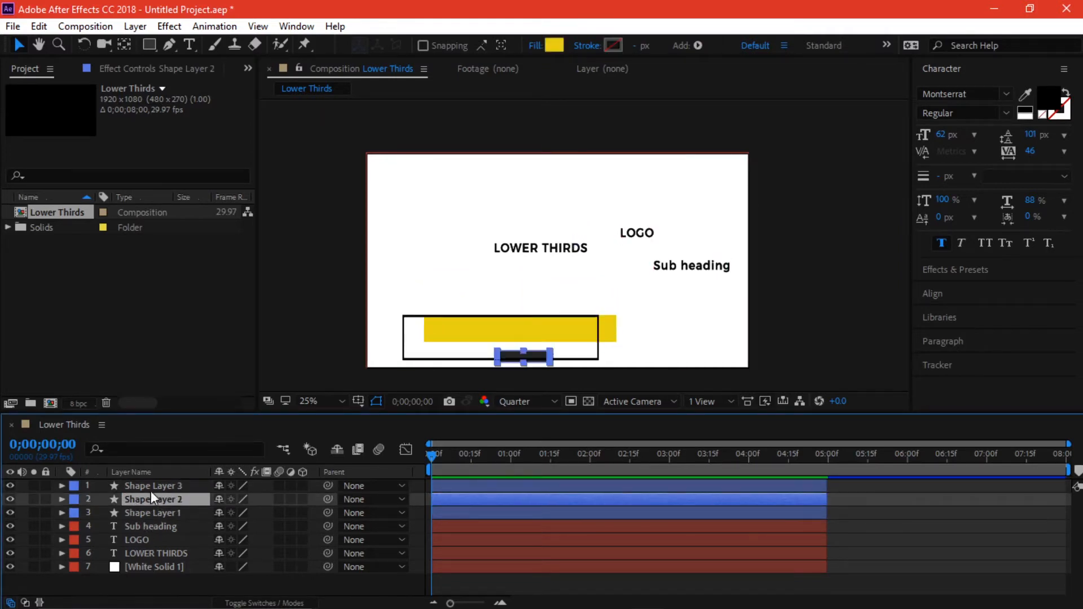
left_click(151, 488)
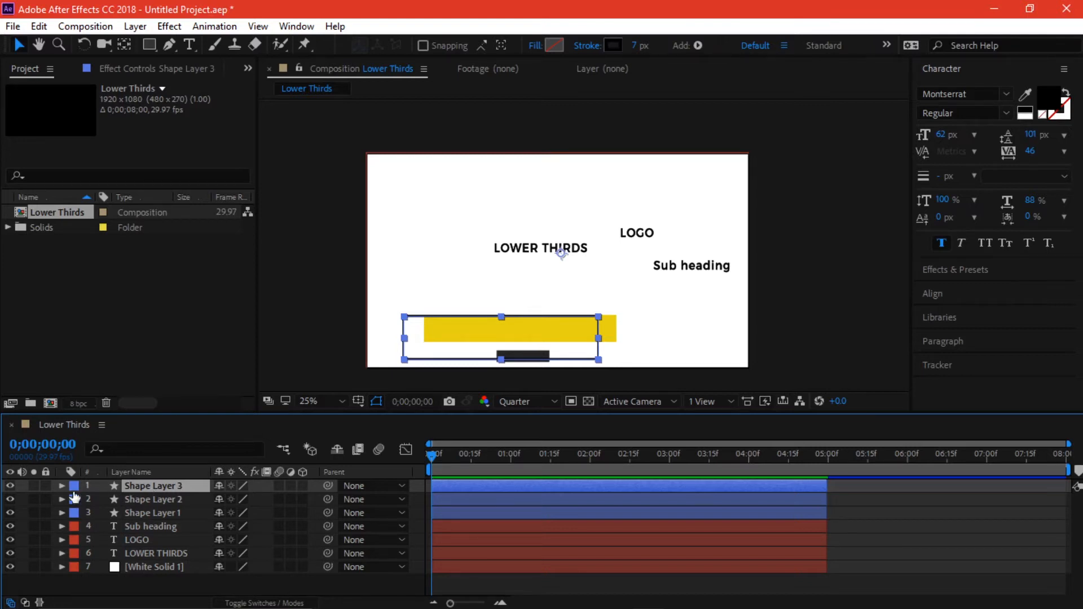
left_click(9, 486)
left_click(9, 485)
- Rename the outline layer 'Stroked rectangle' and the dark bar layer 'Sub heading stroke'
key("Return")
type("Stroked rectangle")
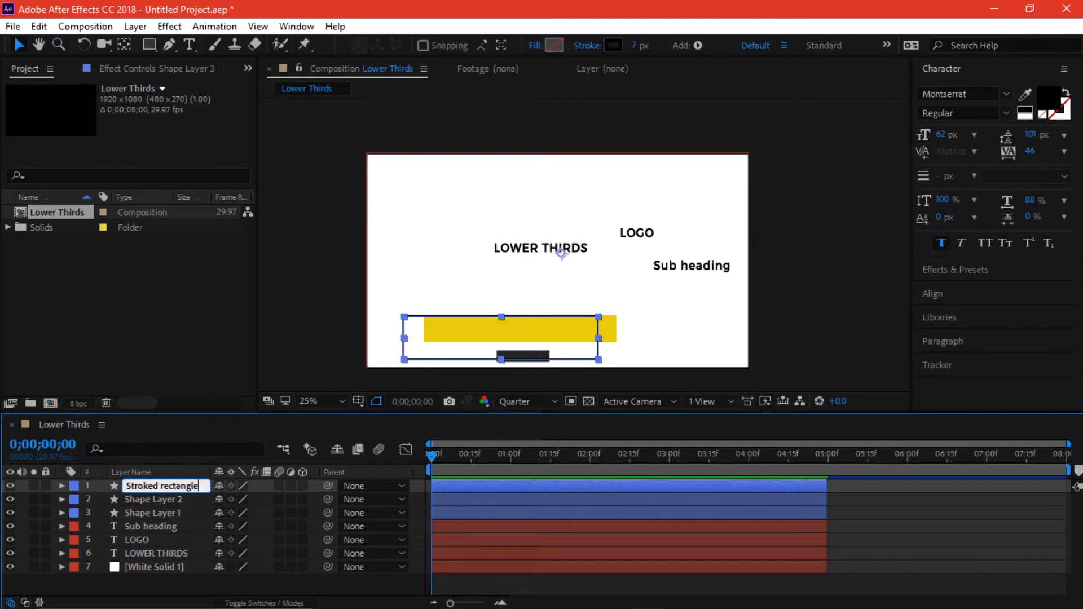
key("Return")
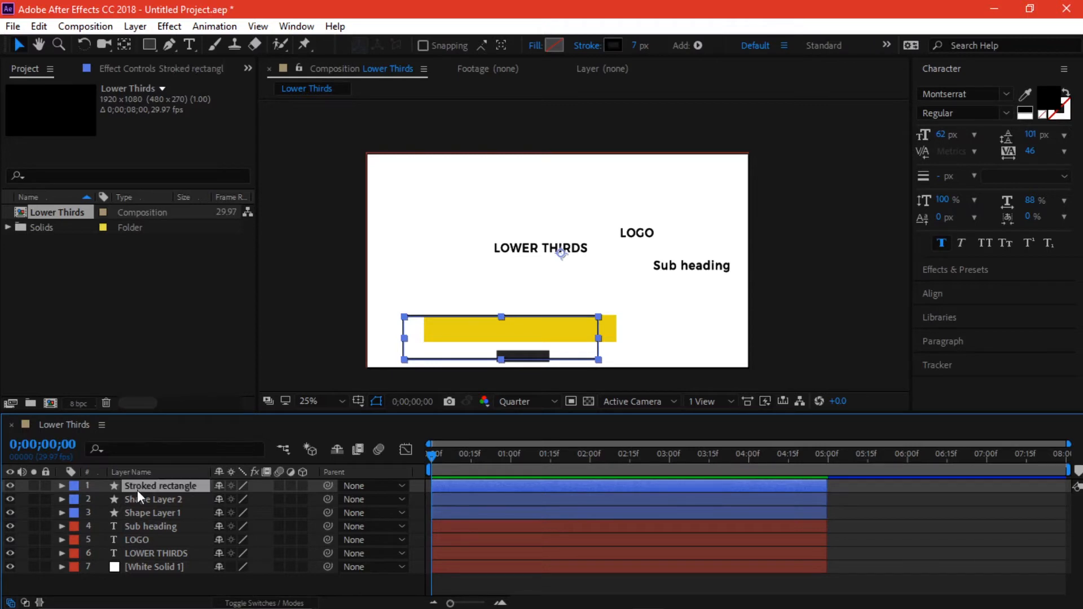
left_click(137, 499)
left_click(10, 500)
left_click(10, 499)
left_click(889, 595)
left_click(889, 595)
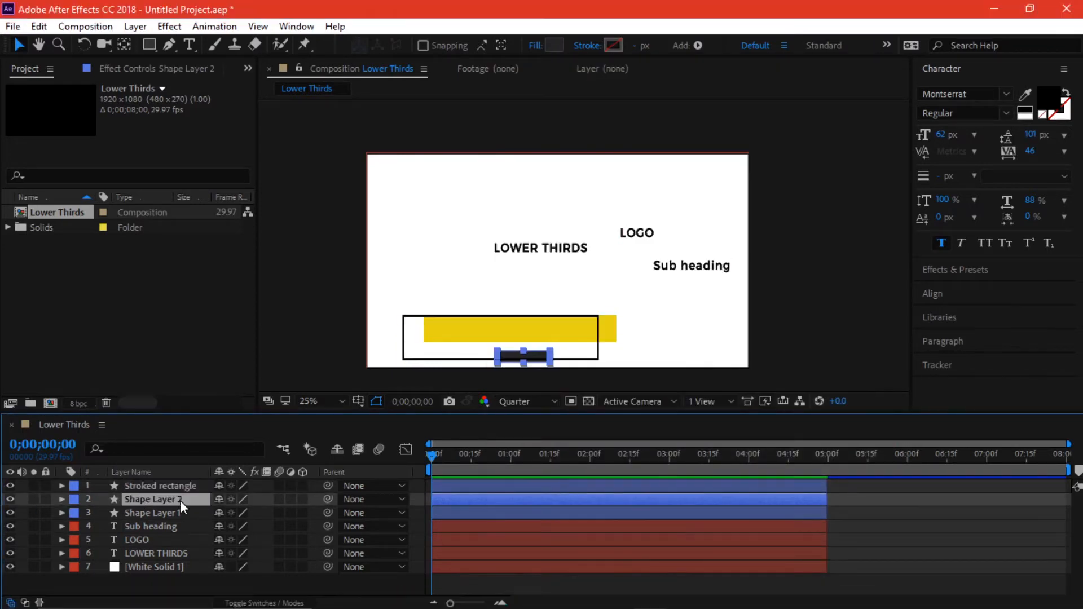
type("Sub heading stroke")
key("Return")
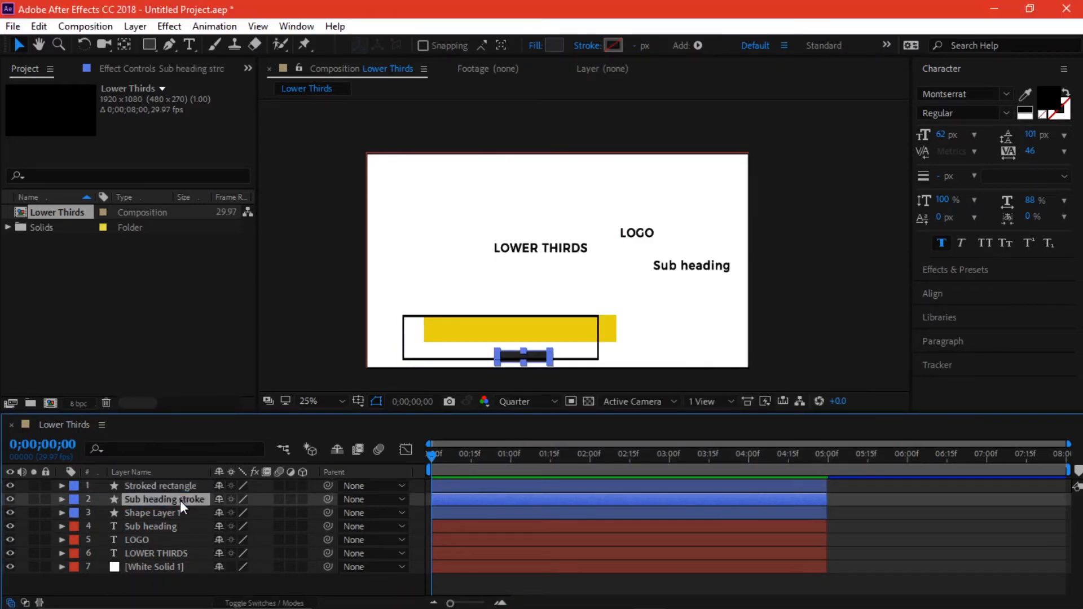
- Rename the yellow bar layer 'Yellow rectangle'
left_click(188, 514)
key("Return")
type("Yellow rectanbg")
key("Return")
- Reposition the yellow bar and widen it slightly
left_click(183, 501)
left_click(183, 513)
left_click_drag(547, 327, 526, 337)
left_click_drag(596, 338, 602, 337)
left_click_drag(535, 335, 546, 335)
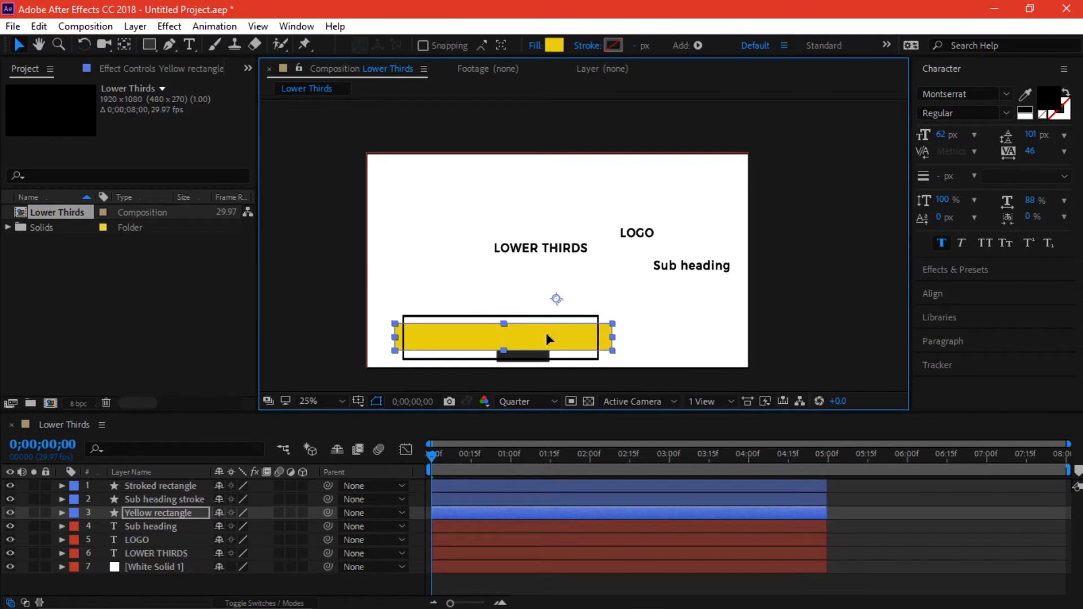
- Move Stroked rectangle below Sub heading in the stack, and make the yellow bar thinner and lower
left_click(176, 485)
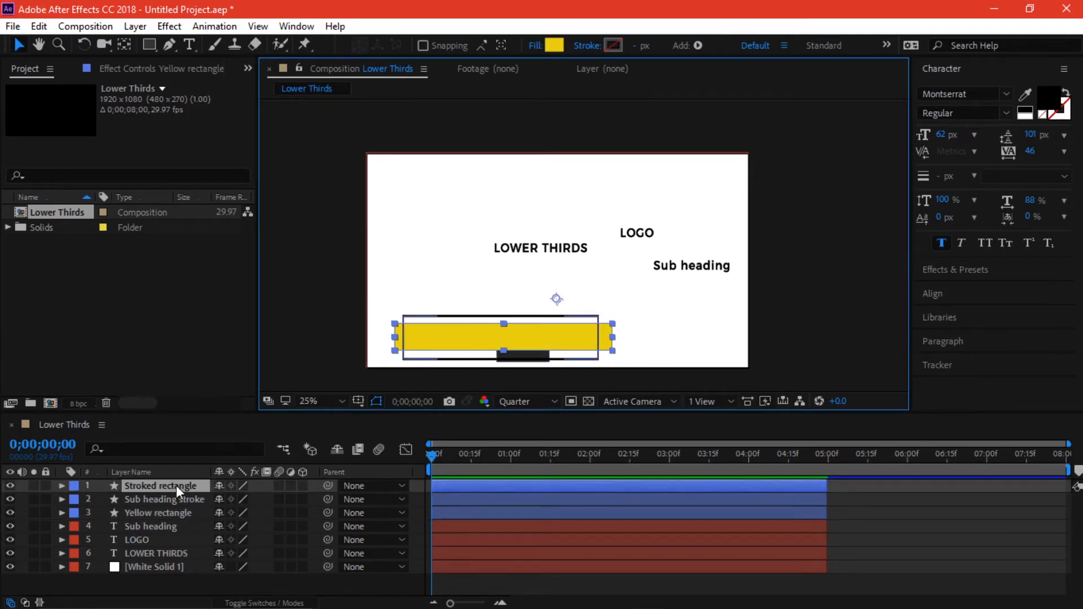
left_click_drag(181, 530, 182, 533)
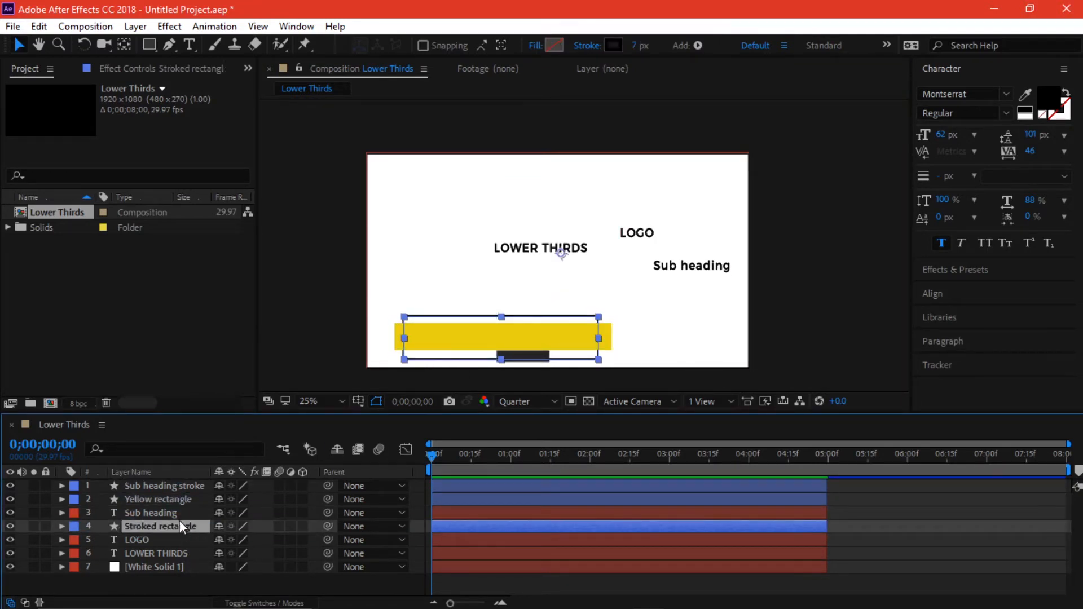
left_click(171, 513)
left_click(164, 500)
left_click(564, 327)
mouse_move(503, 348)
left_mouse_down()
mouse_move(504, 314)
mouse_move(542, 339)
mouse_move(516, 332)
mouse_move(498, 361)
mouse_move(527, 362)
left_mouse_up()
left_click(193, 485)
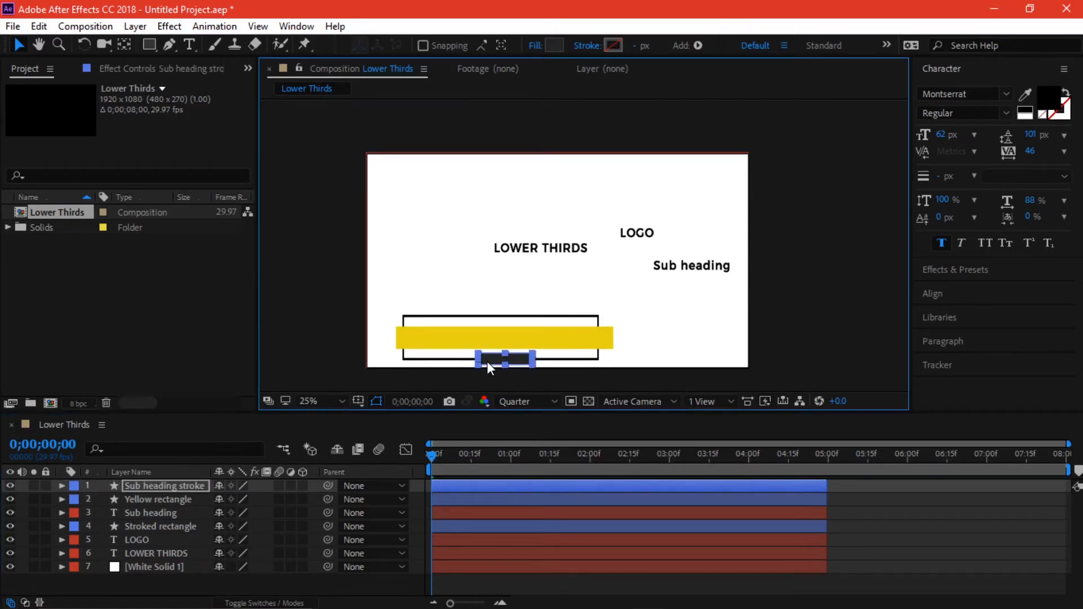
- In a maximized Composition panel, enlarge the dark sub-heading bar and shift it left
key("grave")
scroll(486, 397, "up", 3)
key("h")
left_click_drag(486, 398, 599, 202)
left_click(19, 45)
left_click_drag(552, 449, 541, 453)
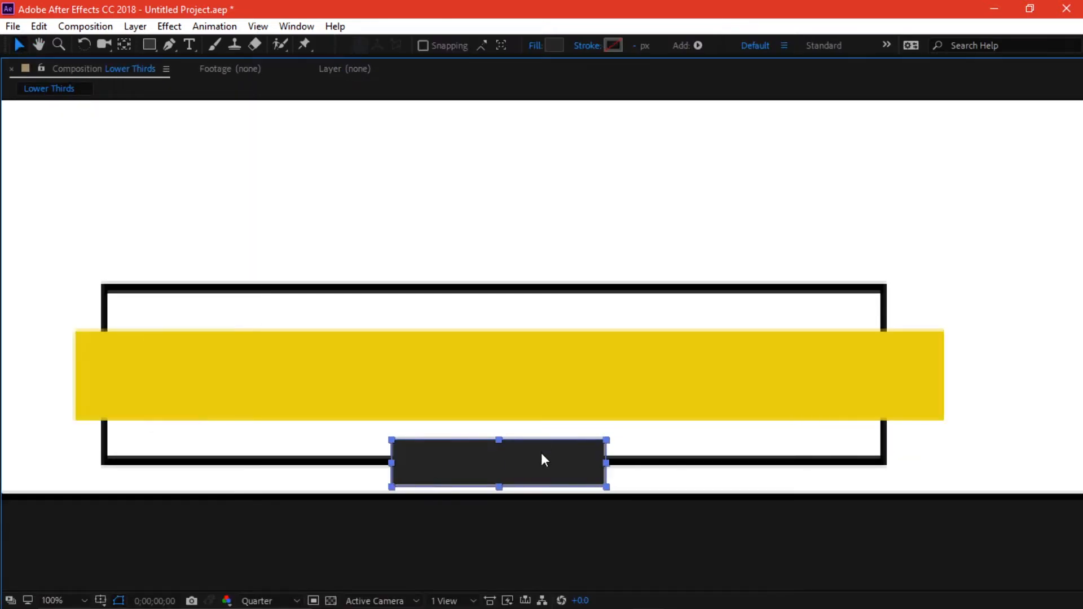
left_click_drag(606, 441, 613, 436)
left_click_drag(567, 469, 532, 466)
- Shift the three bar shapes slightly right together
scroll(532, 461, "down", 3)
key("grave")
scroll(527, 340, "down", 1)
scroll(526, 332, "up", 1)
key("space")
left_click_drag(522, 302, 517, 288)
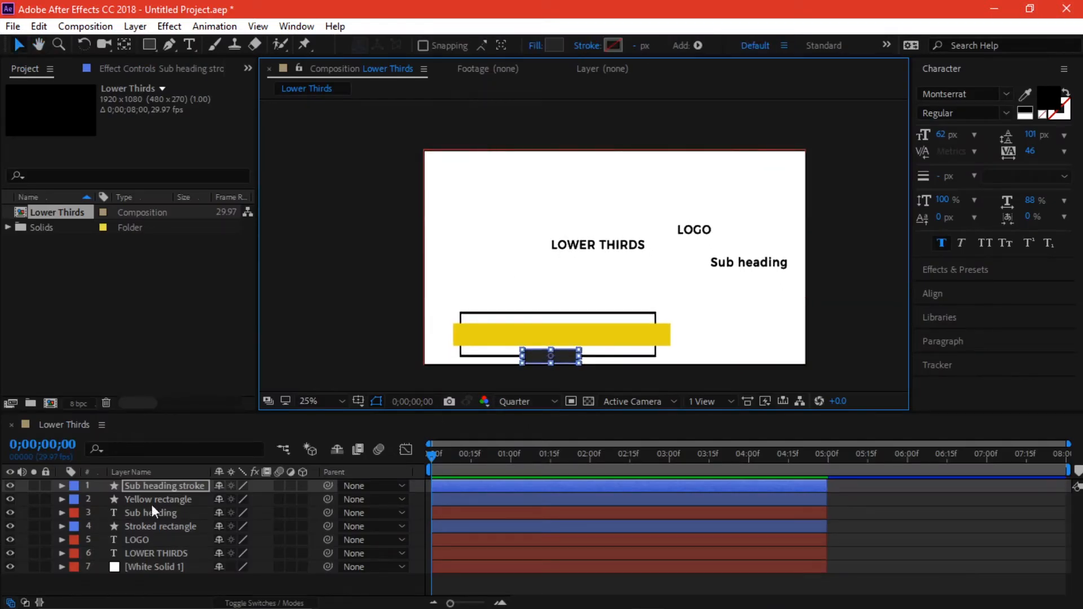
left_click(872, 502)
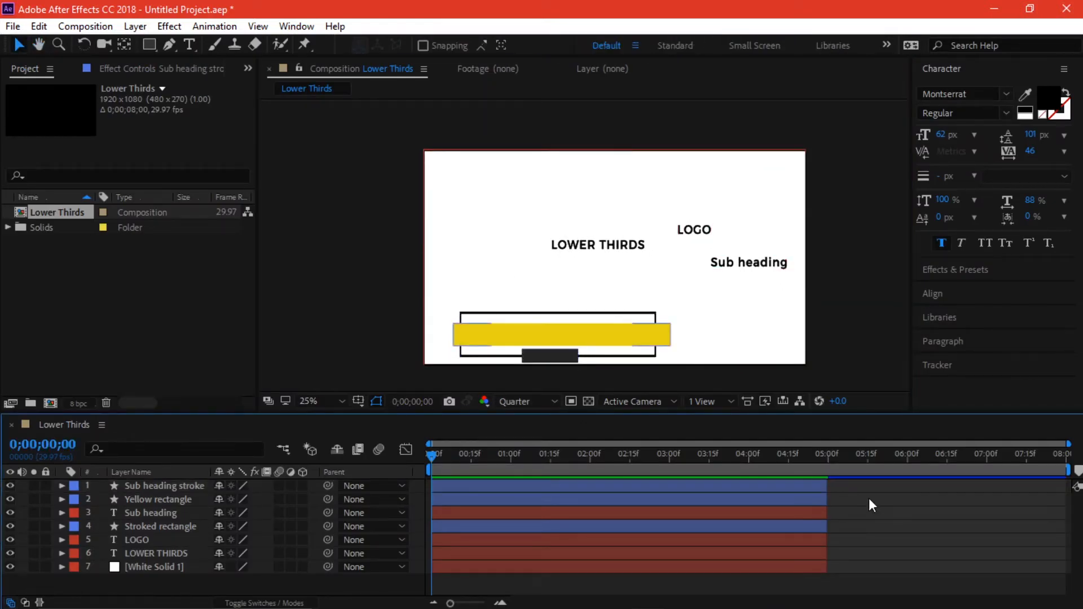
left_click(598, 499)
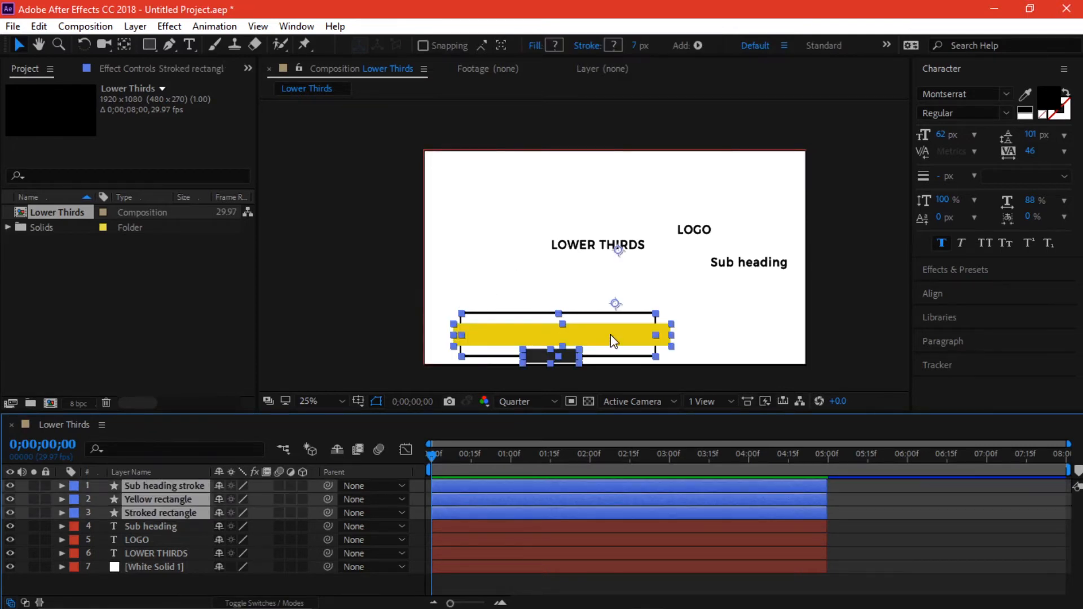
left_click_drag(609, 332, 630, 333)
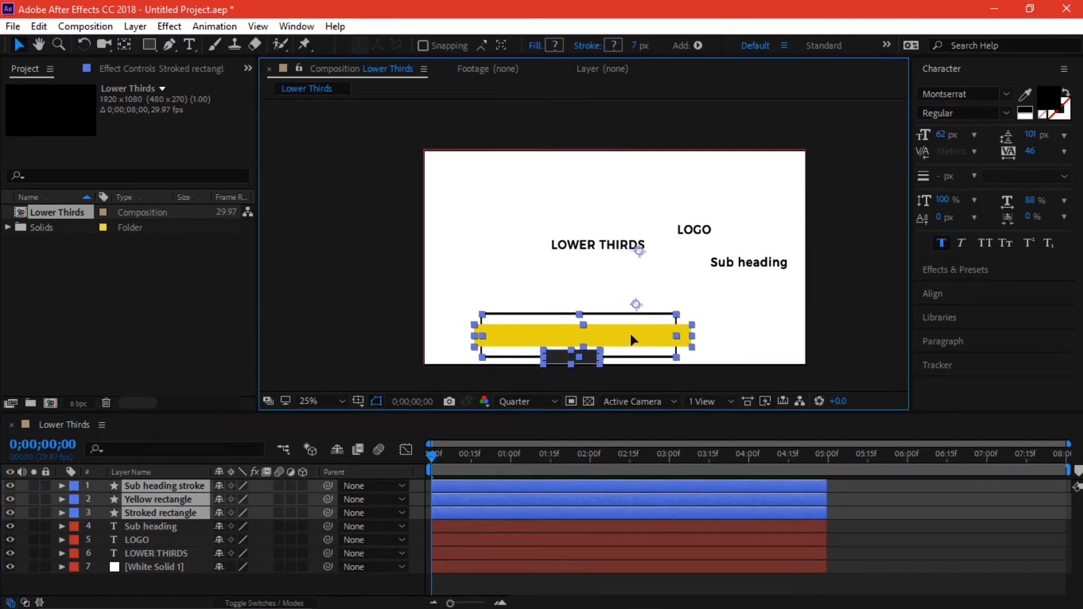
left_click(197, 586)
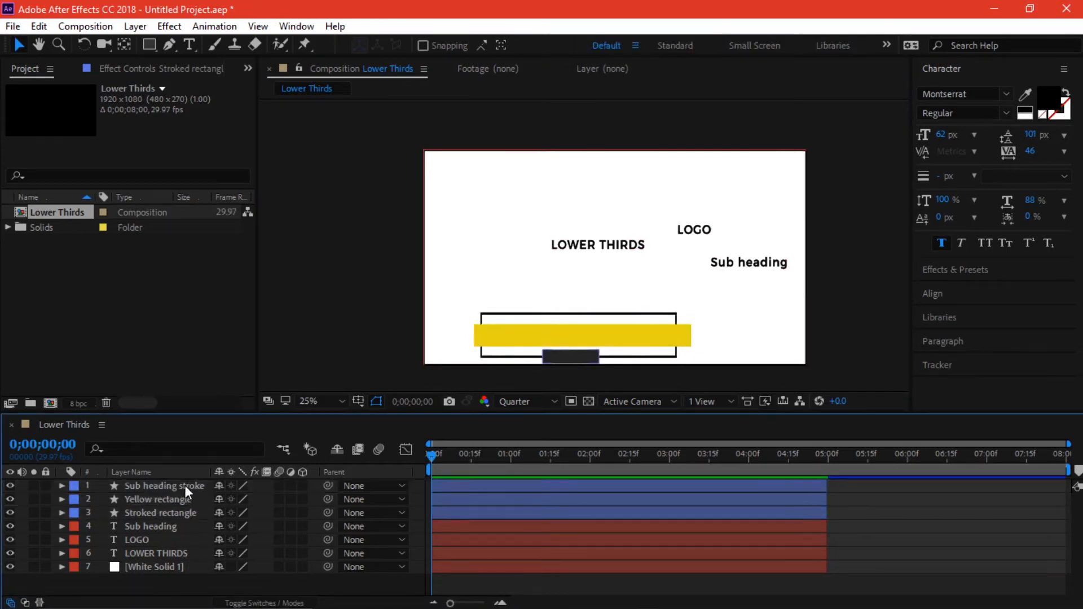
- Draw a dark square rectangle at the left end of the bars
left_click(150, 45)
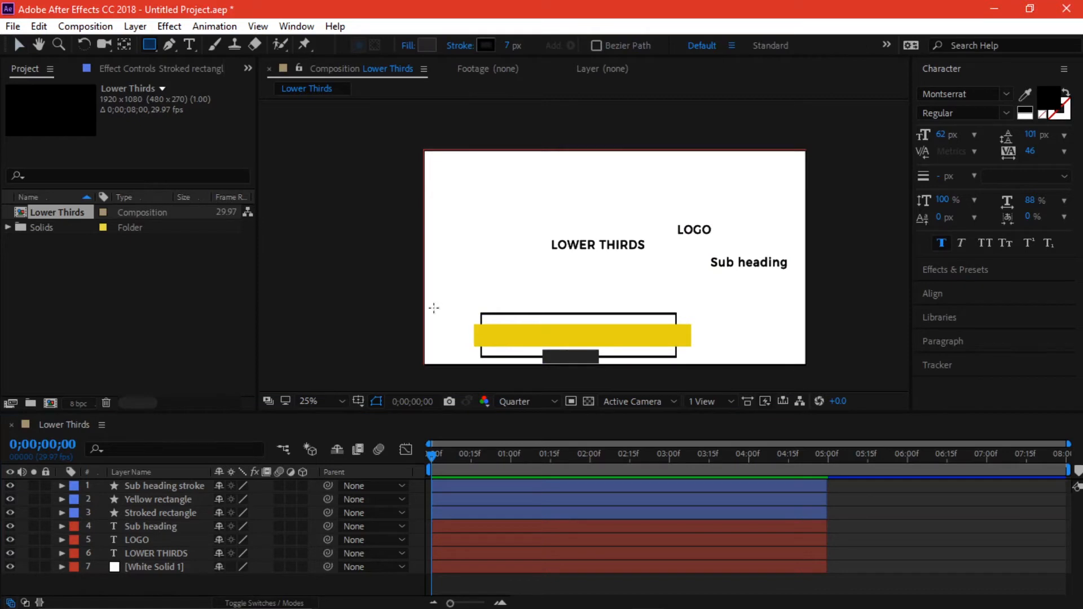
left_click_drag(424, 309, 481, 356)
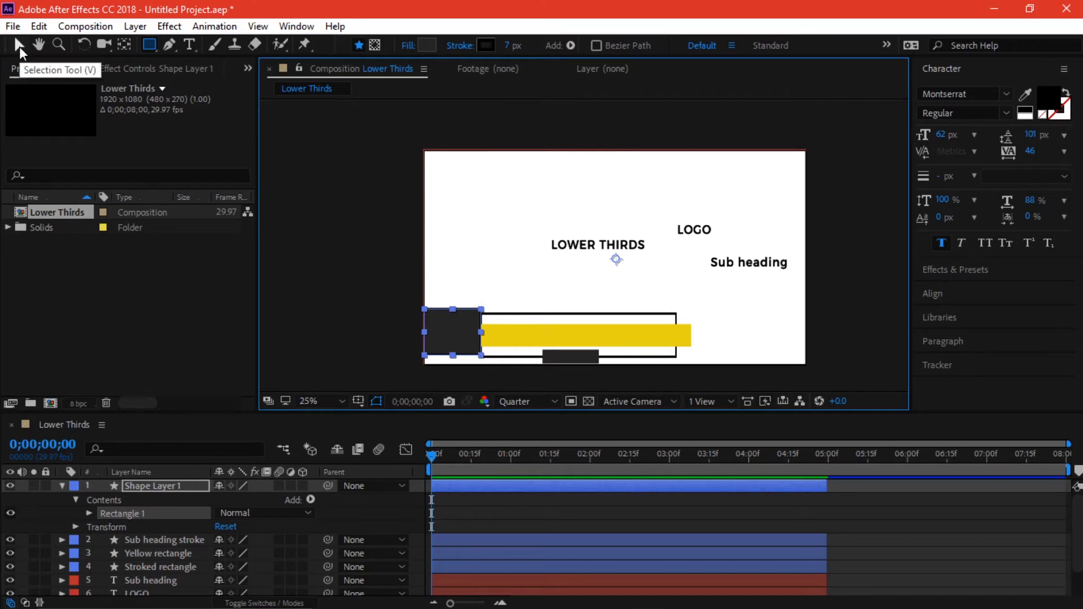
left_click(19, 46)
left_click_drag(465, 327, 463, 329)
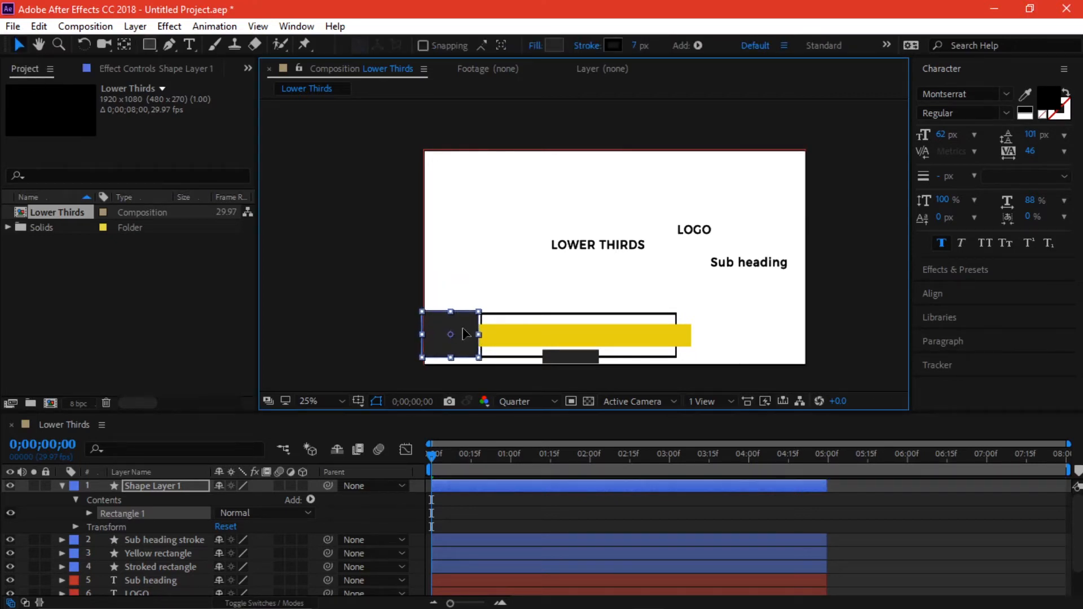
- Move the bar shapes to the right of the new square
left_click(171, 486)
key("u")
left_click(172, 500)
left_click(171, 526, "shift")
left_click_drag(653, 349, 662, 348)
left_click(131, 471)
- Rename the new square's layer 'Square'
left_click(158, 486)
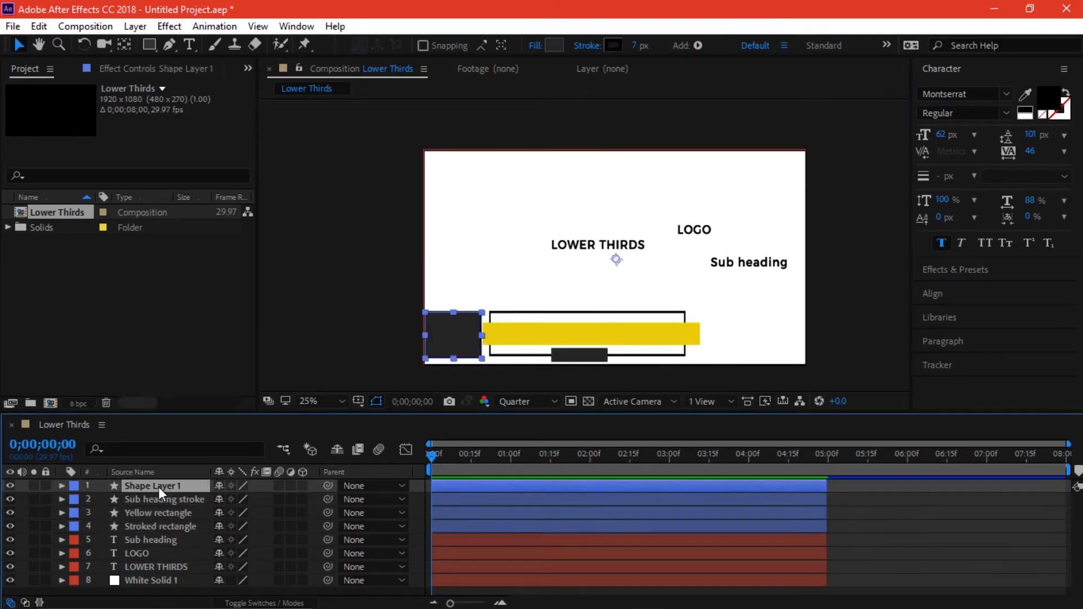
key("Return")
type("Square")
key("Return")
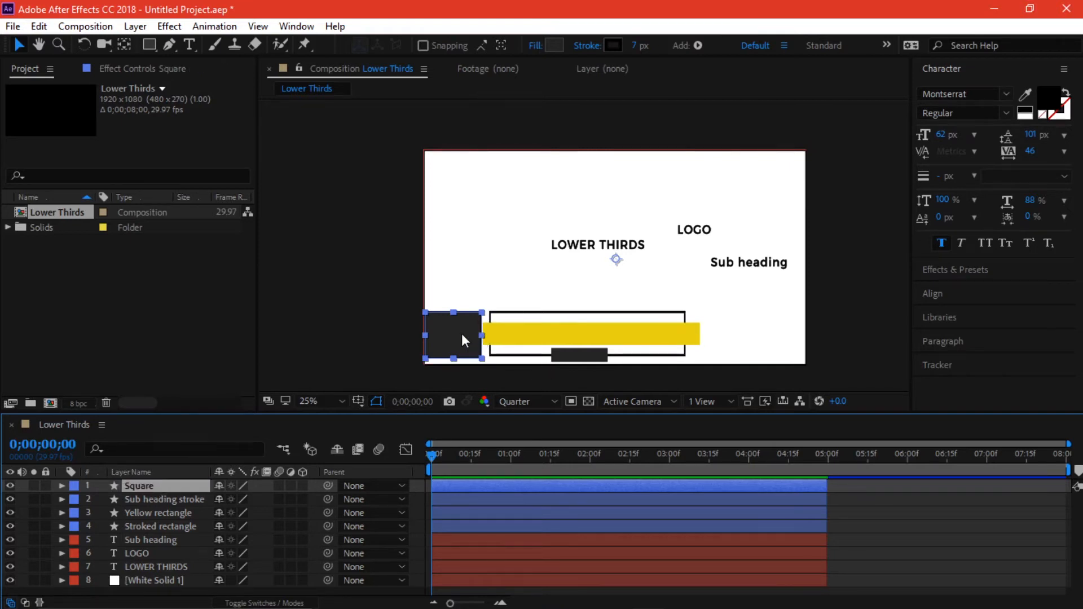
left_click(499, 301)
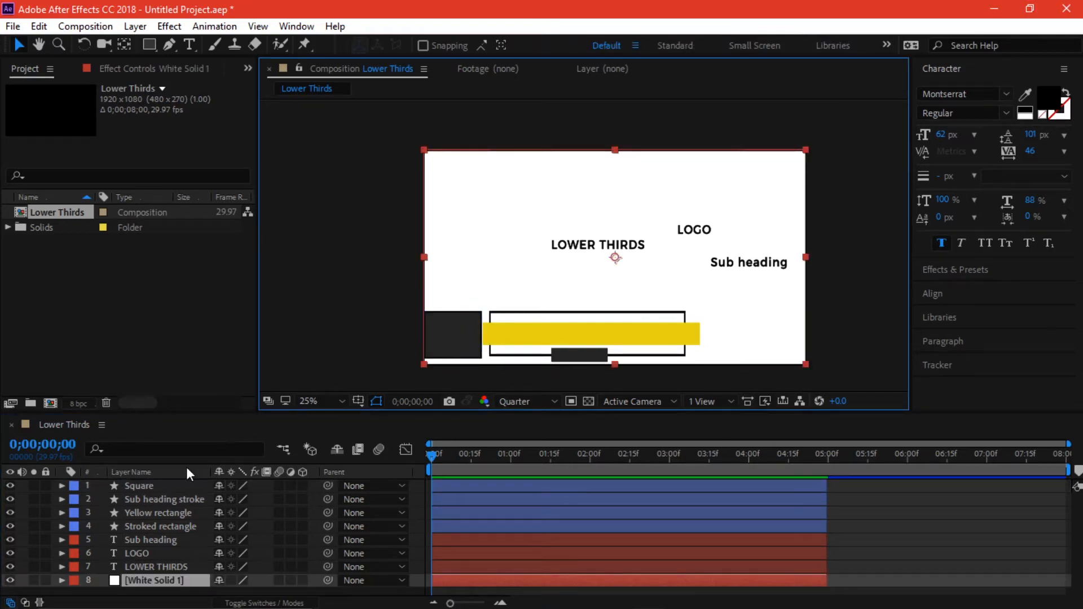
left_click(155, 492)
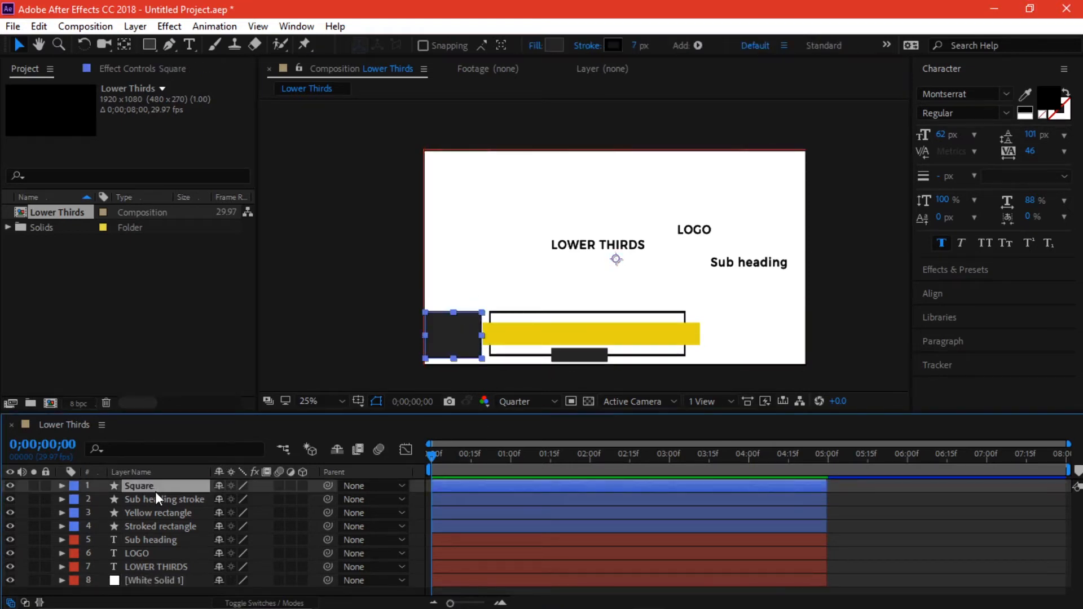
- Give the square a linear gradient stroke
left_click(613, 45, "alt")
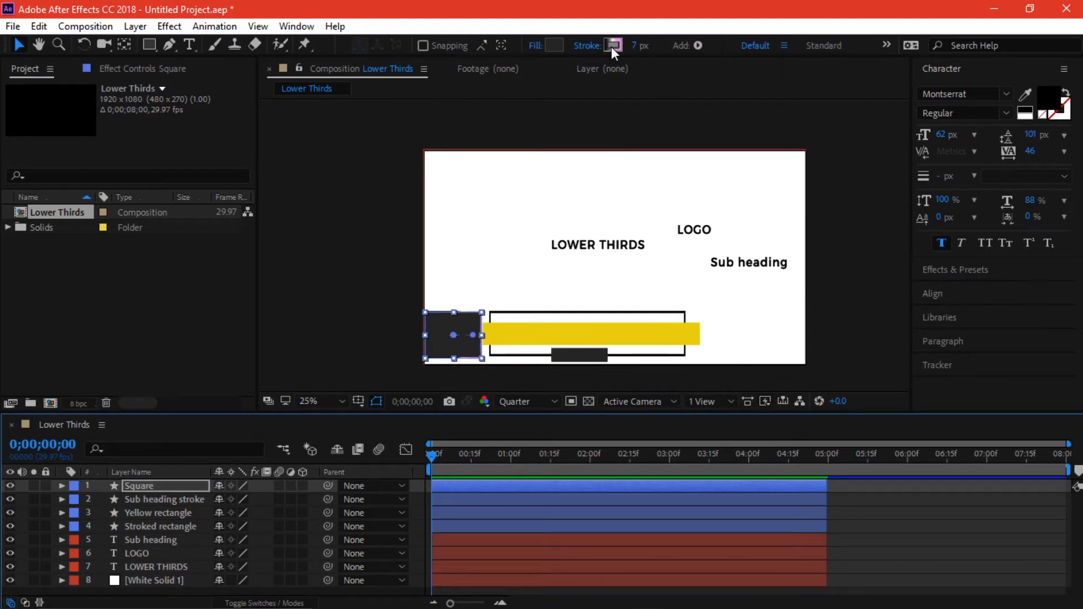
left_click(611, 46, "alt")
left_click(611, 47, "alt")
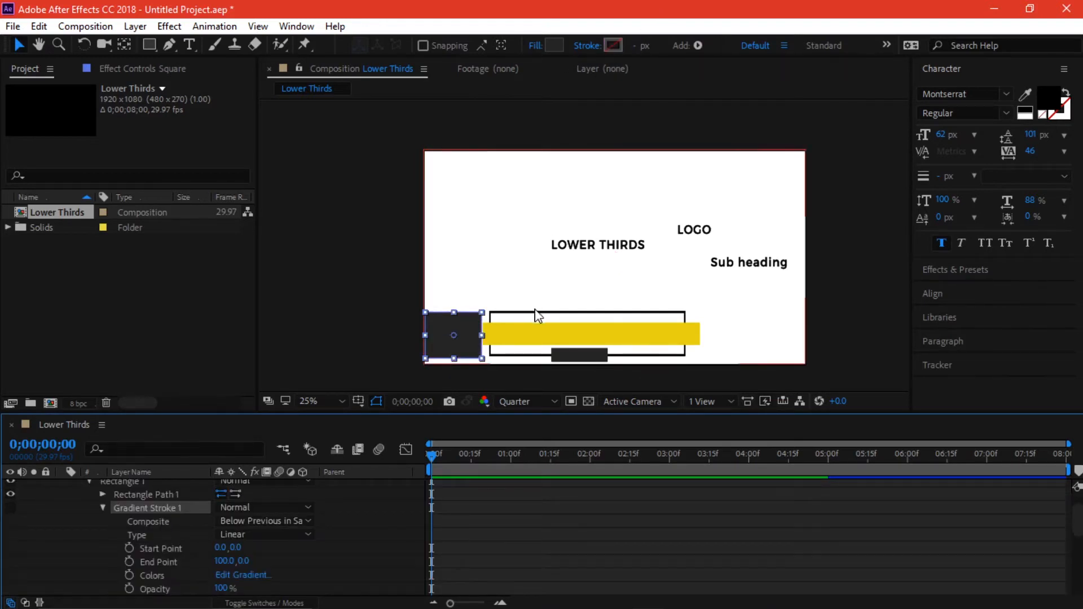
left_click(472, 380)
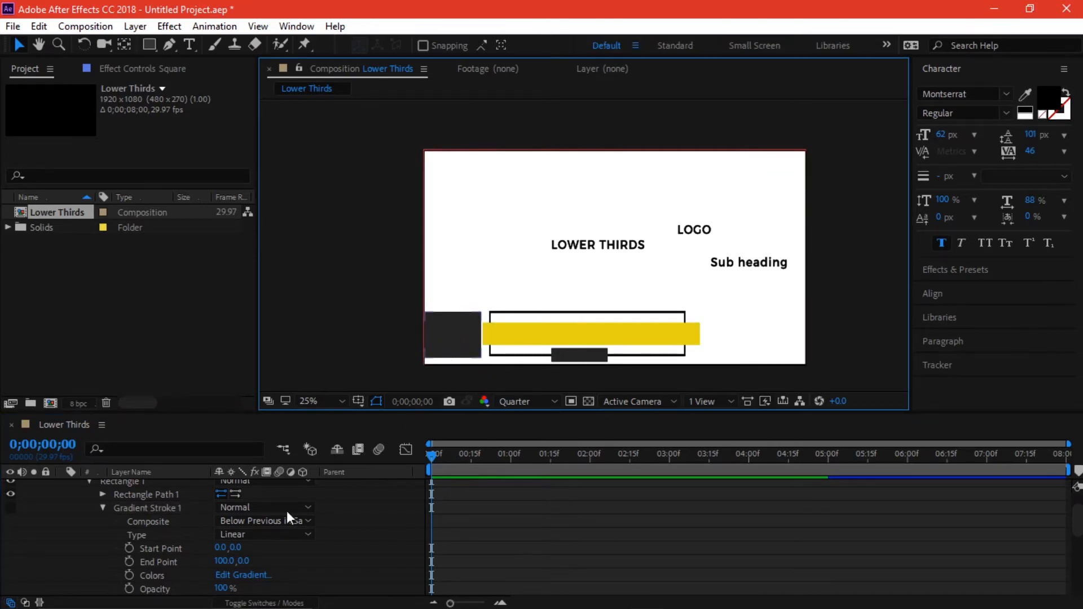
- Collapse the Square layer and move the LOWER THIRDS text lower in the frame
scroll(174, 497, "up", 2)
left_click(62, 486)
left_click_drag(620, 251, 610, 276)
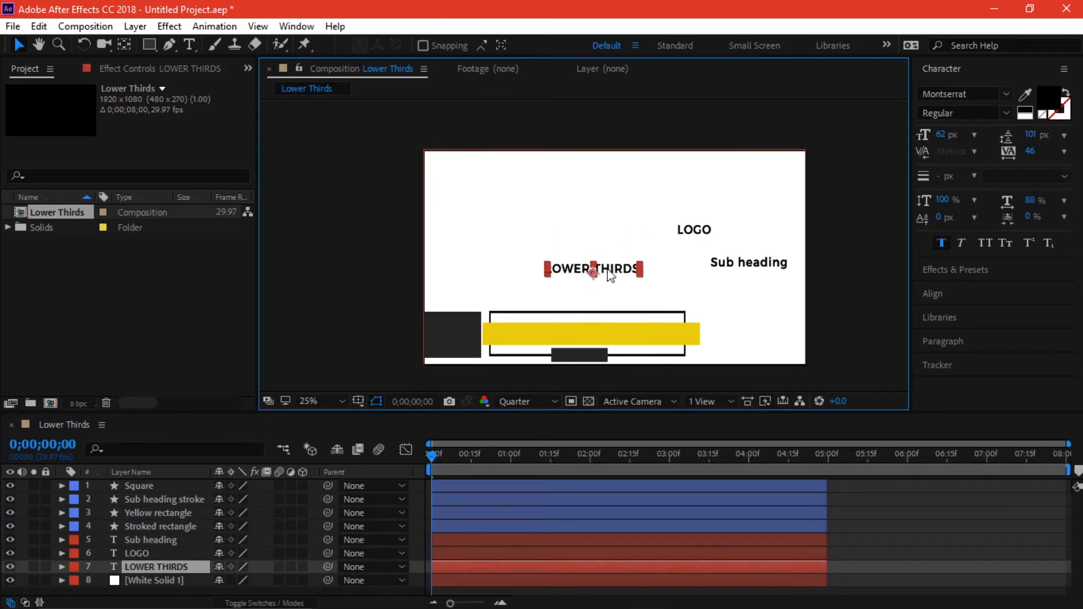
- Move the Sub heading, LOGO and LOWER THIRDS text layers to the top of the stack
left_click(155, 537)
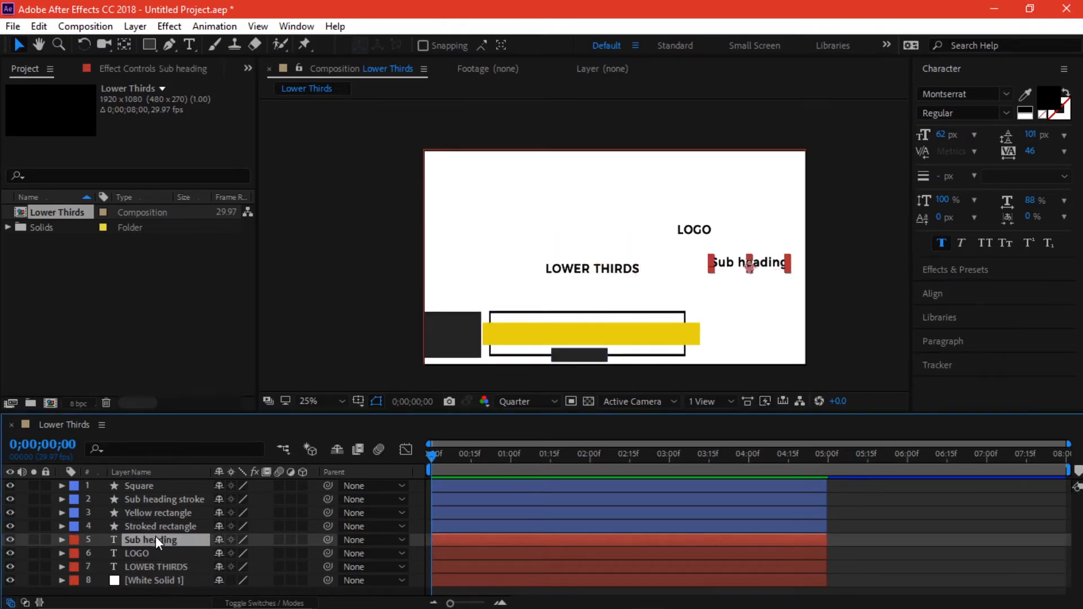
left_click(167, 567, "shift")
left_click_drag(154, 551, 158, 483)
left_click(859, 500)
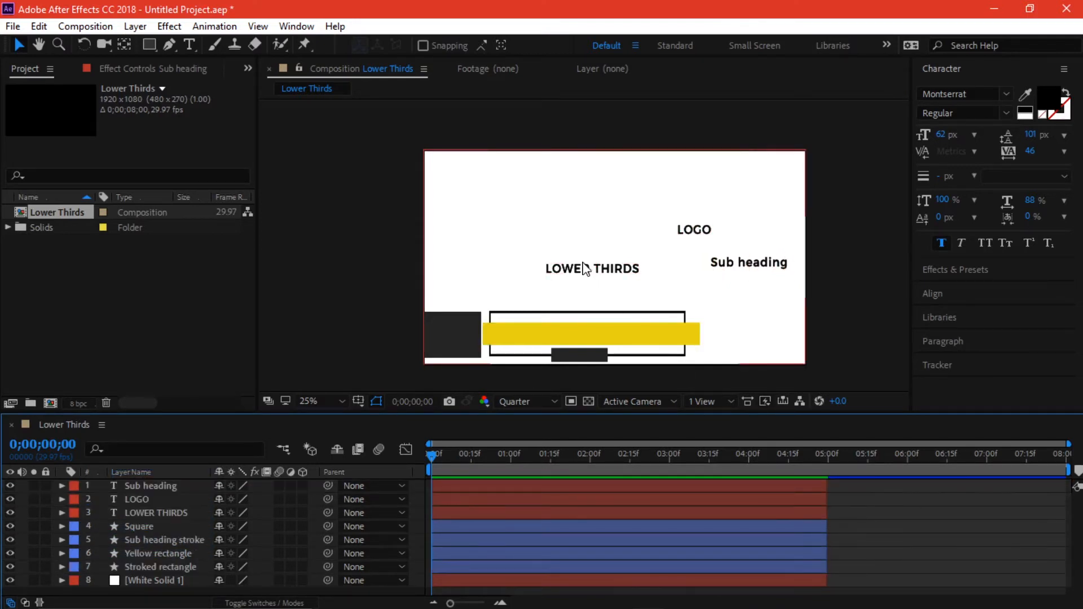
left_click_drag(595, 274, 611, 338)
key("ctrl+z")
- Place LOGO on the dark square and Sub heading on the bottom strip
left_click(693, 229)
left_click_drag(694, 229, 449, 333)
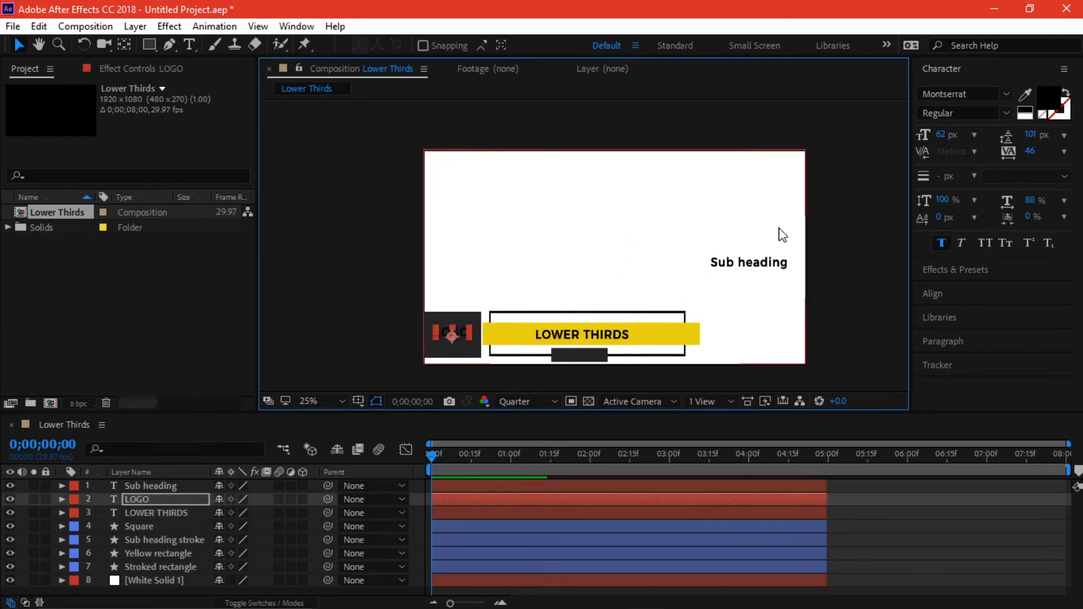
left_click_drag(749, 263, 576, 356)
- Make the LOGO text white and increase its font size
left_click(450, 337)
left_click(1048, 97)
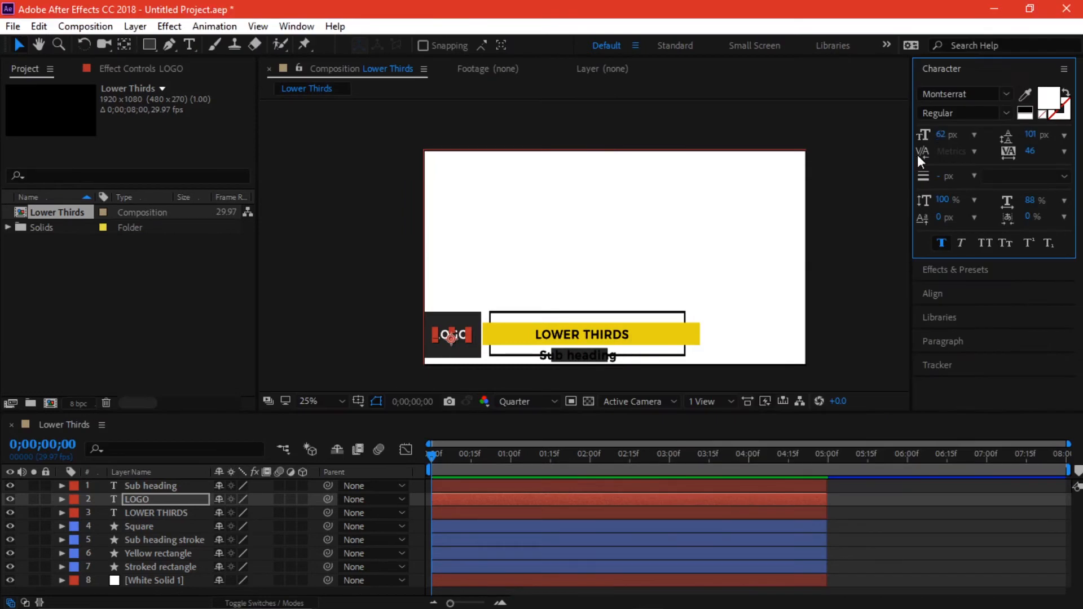
left_click(151, 581)
left_click(139, 500)
left_click_drag(942, 135, 961, 136)
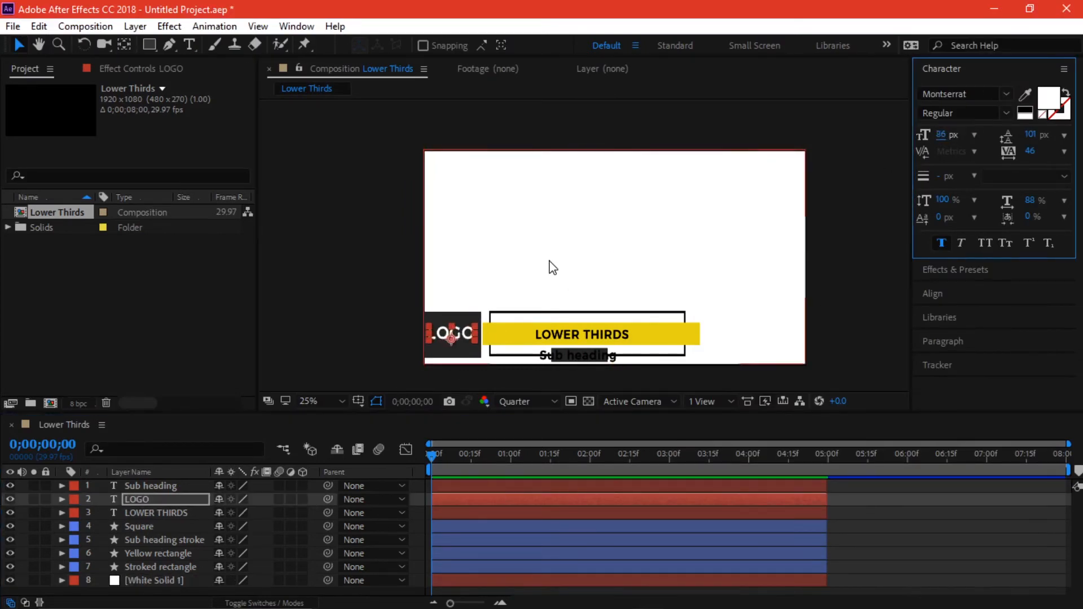
left_click(549, 262)
- Make the Sub heading text white and reduce its font size
left_click(167, 486)
left_click(1048, 97)
left_click(656, 308)
left_click(1003, 310)
left_click_drag(944, 137, 929, 136)
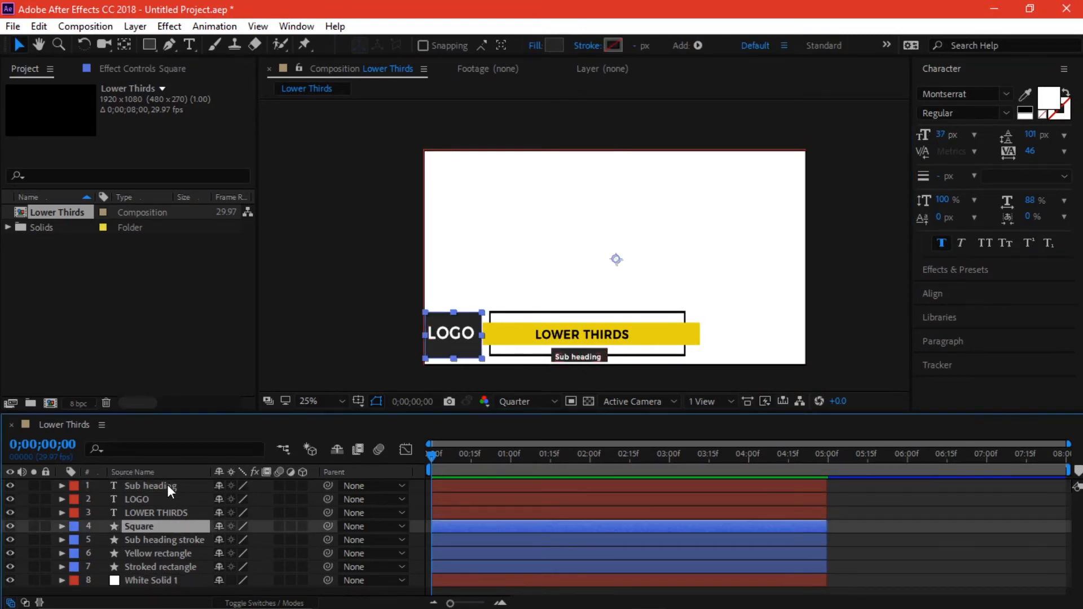
left_click(167, 485)
left_click(628, 235)
left_click(399, 353)
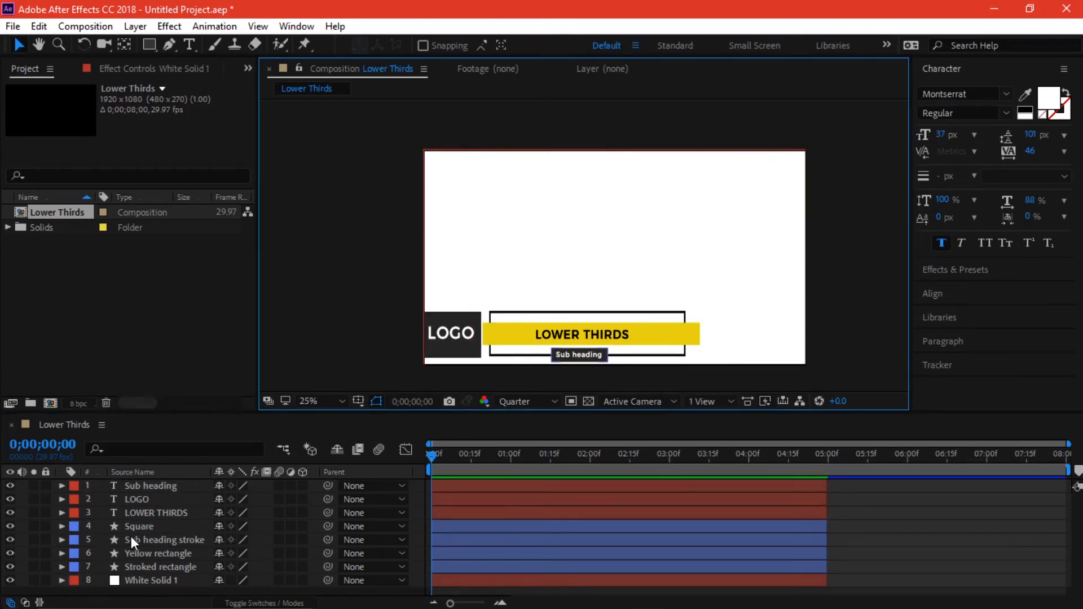
- Select the Sub heading, Stroked rectangle and LOGO layers in turn to review the layout
left_click(161, 486)
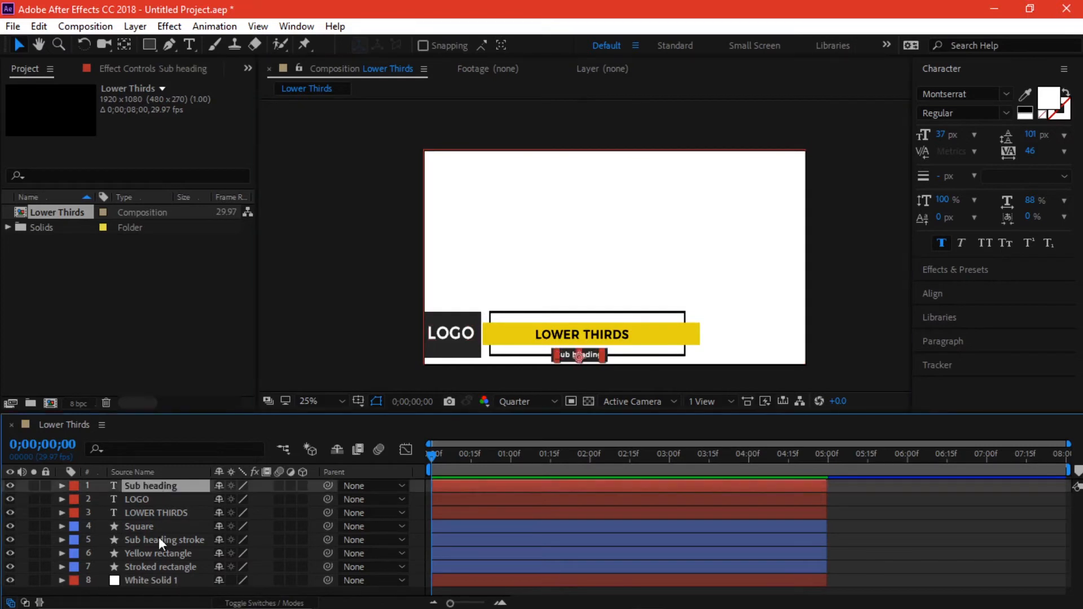
left_click(158, 569)
left_click(939, 523)
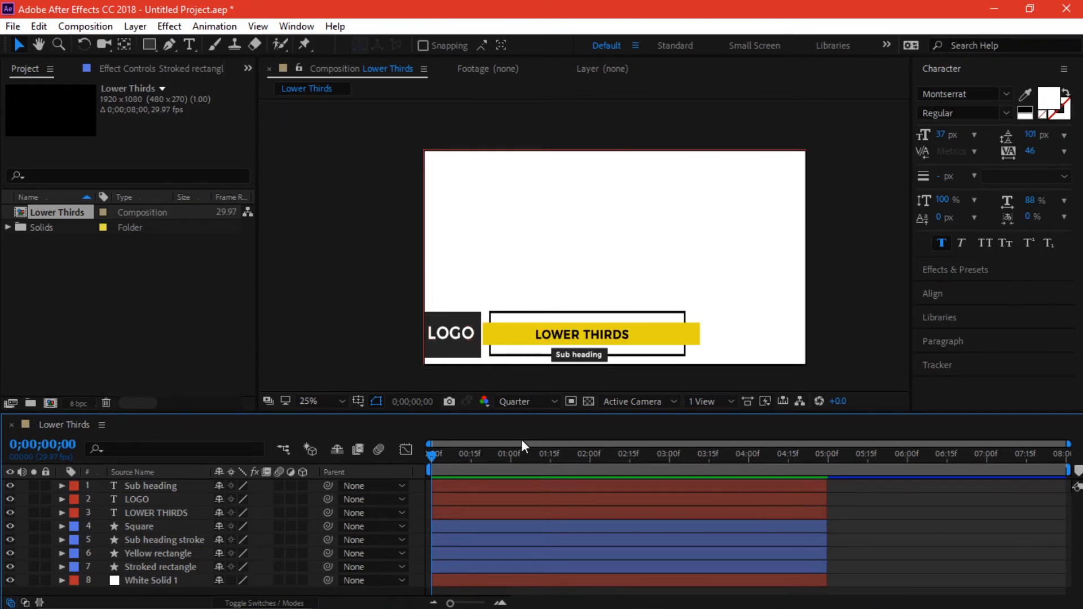
left_click(456, 332)
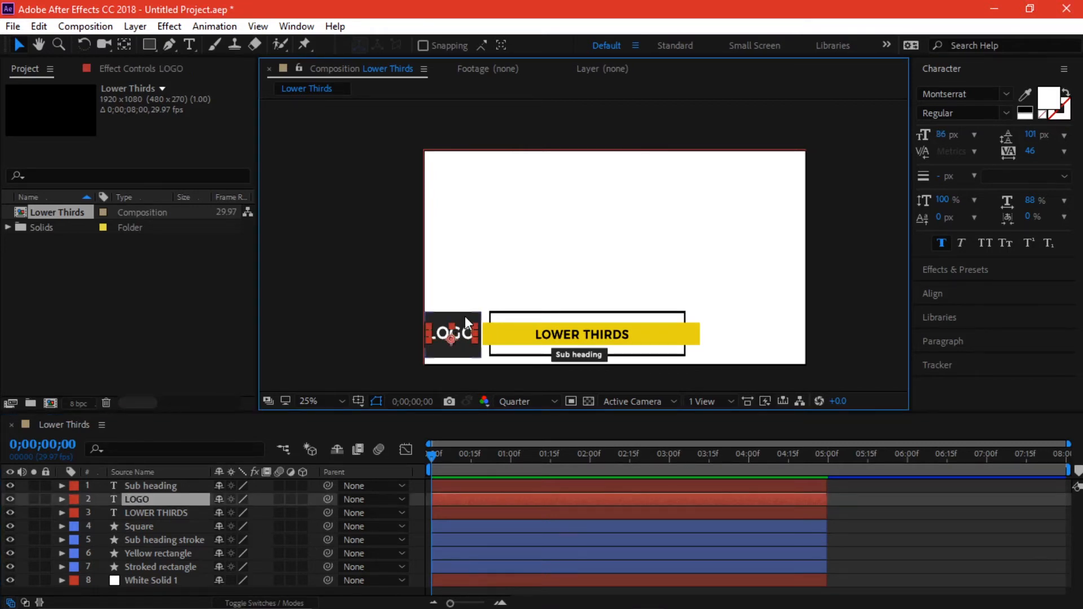
- Stack Square directly under LOGO and pre-compose both into 'Logo square'
left_click(464, 321)
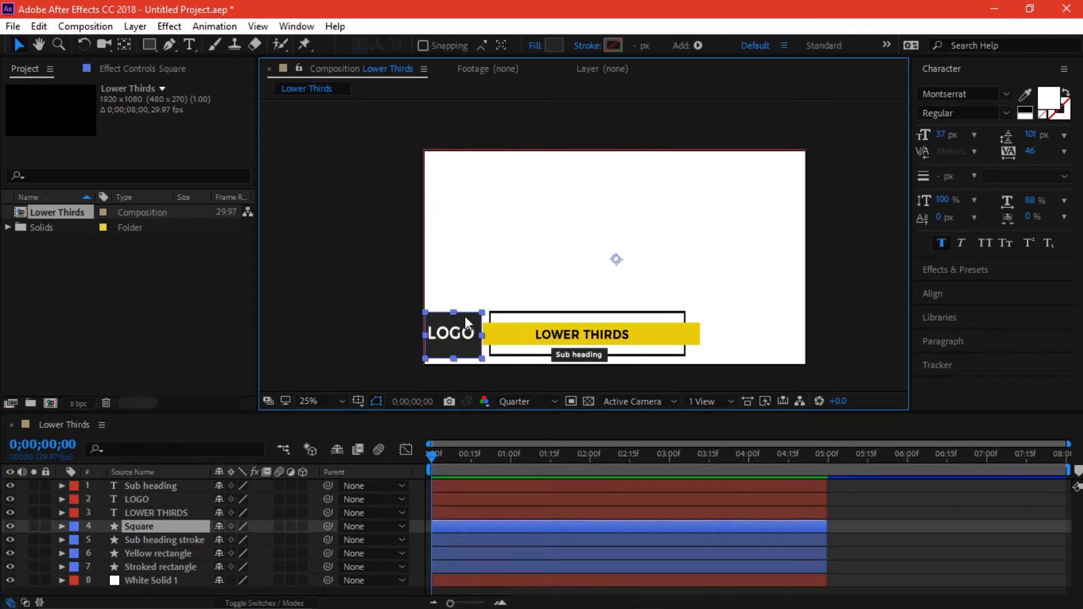
left_click_drag(158, 531, 158, 509)
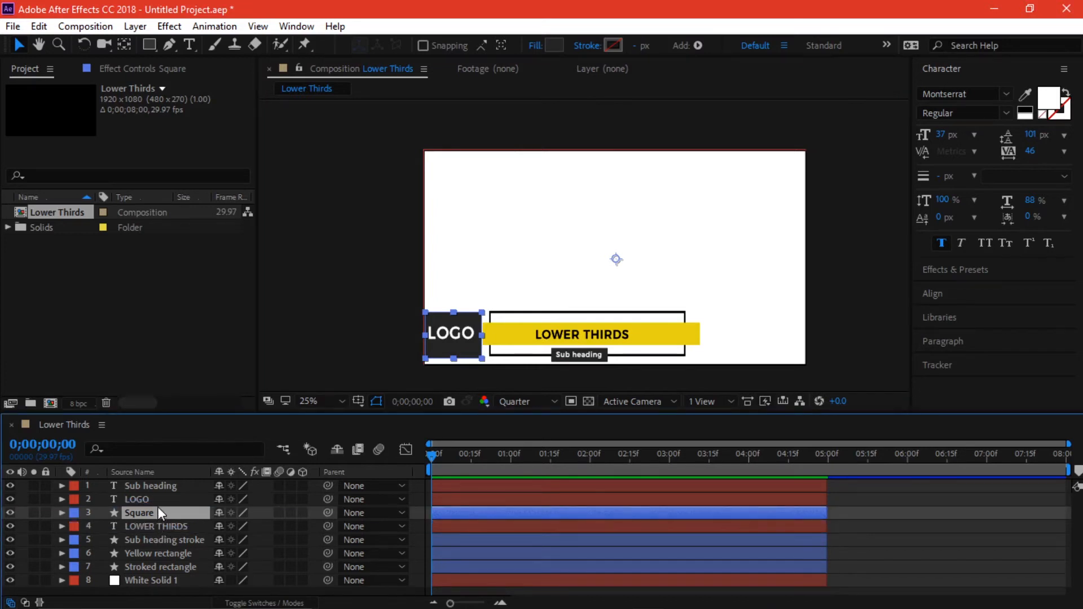
left_click(158, 502)
left_click(159, 513, "shift")
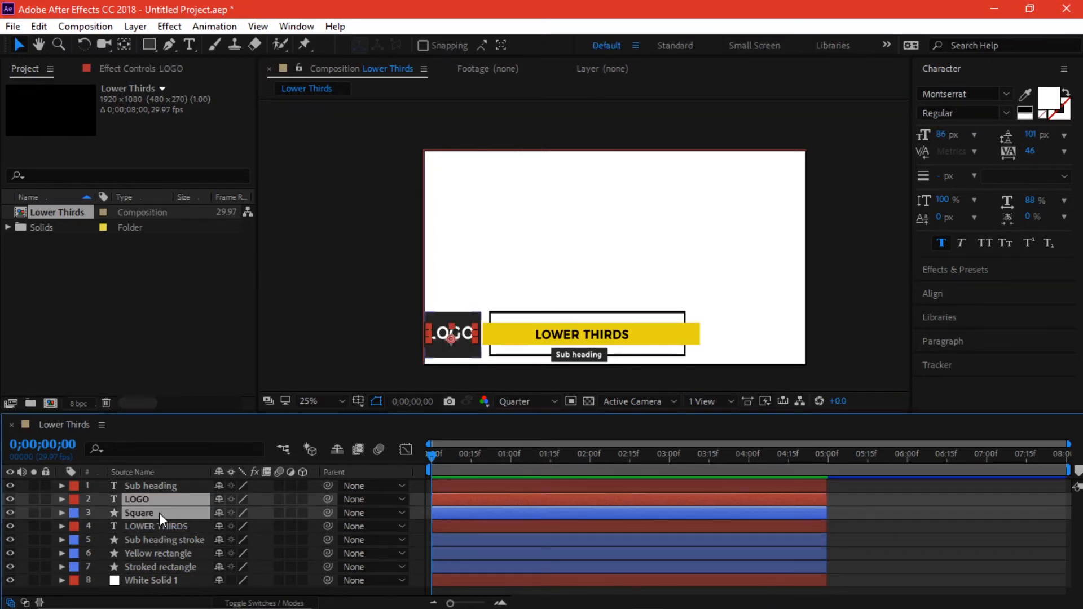
right_click(159, 512)
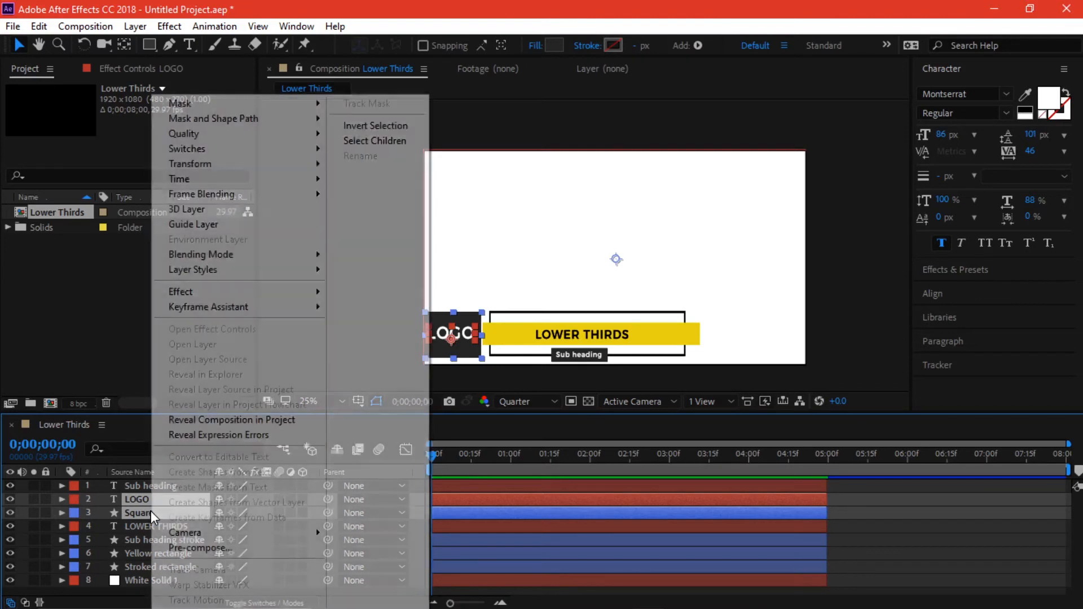
left_click(192, 547)
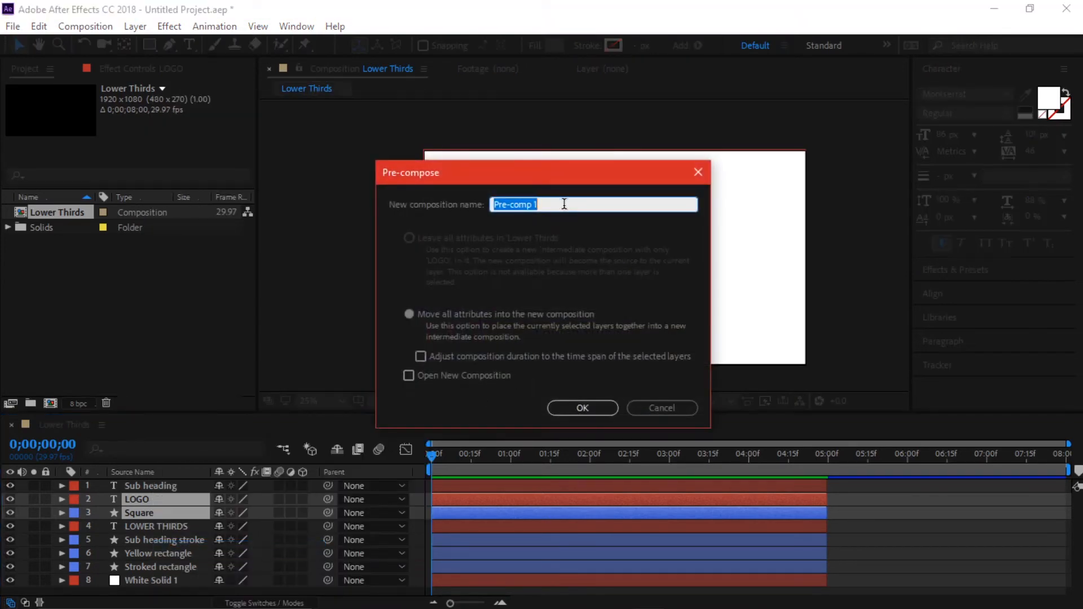
type("Logo square")
key("Return")
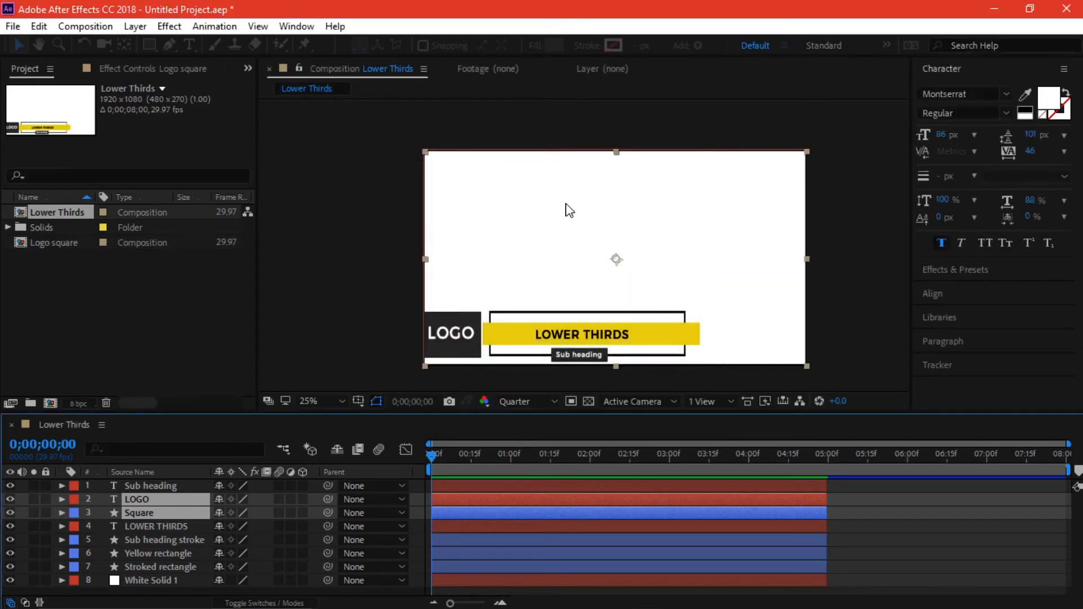
- Stack Yellow rectangle under LOWER THIRDS and pre-compose both into 'yellow third'
left_click(169, 484)
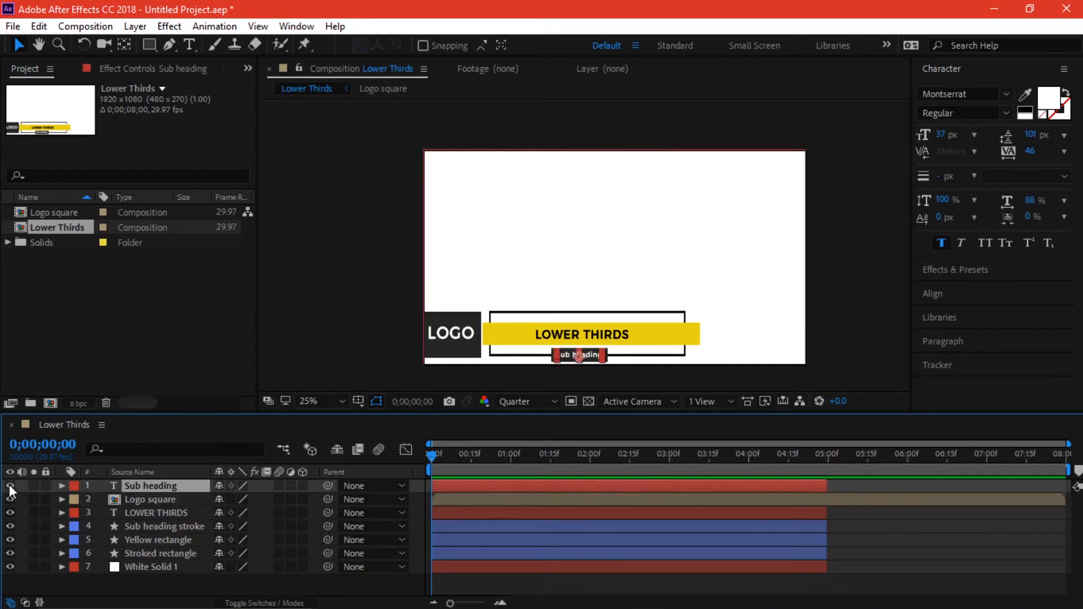
left_click(154, 513)
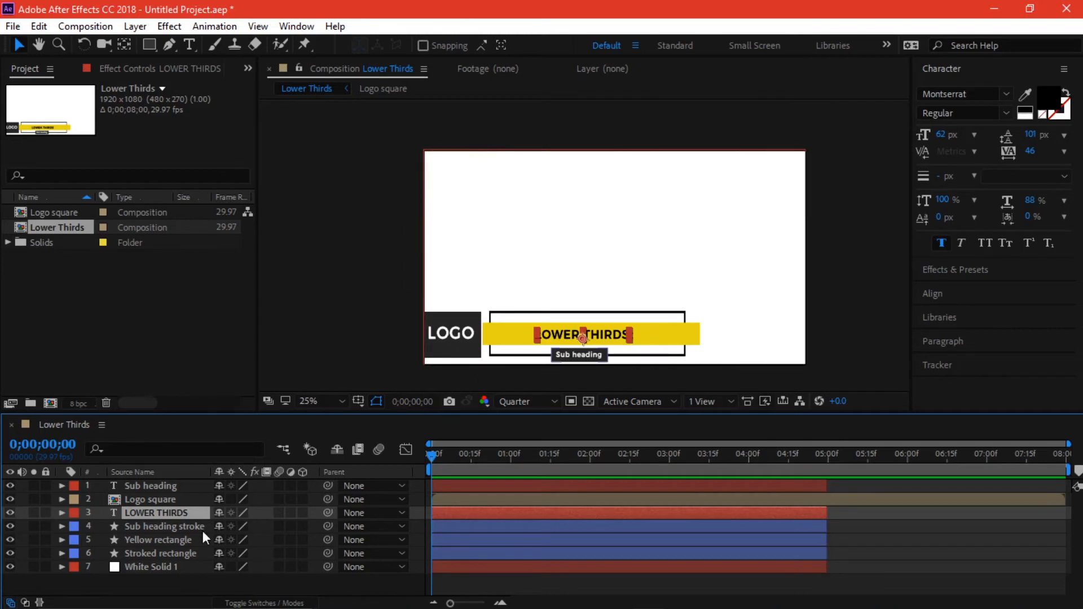
left_click_drag(179, 537, 167, 523)
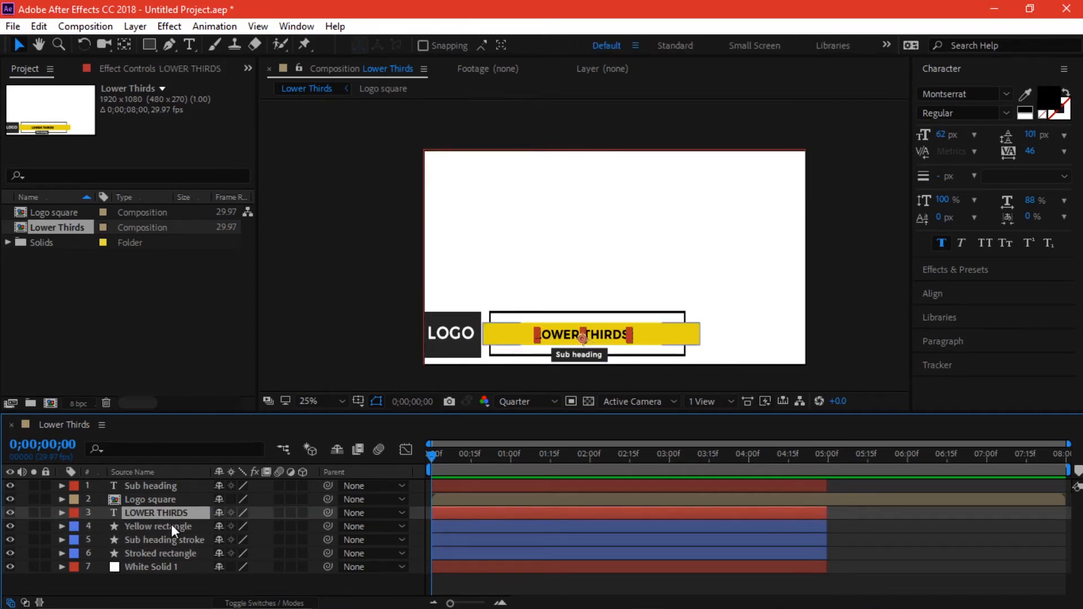
left_click(171, 525, "shift")
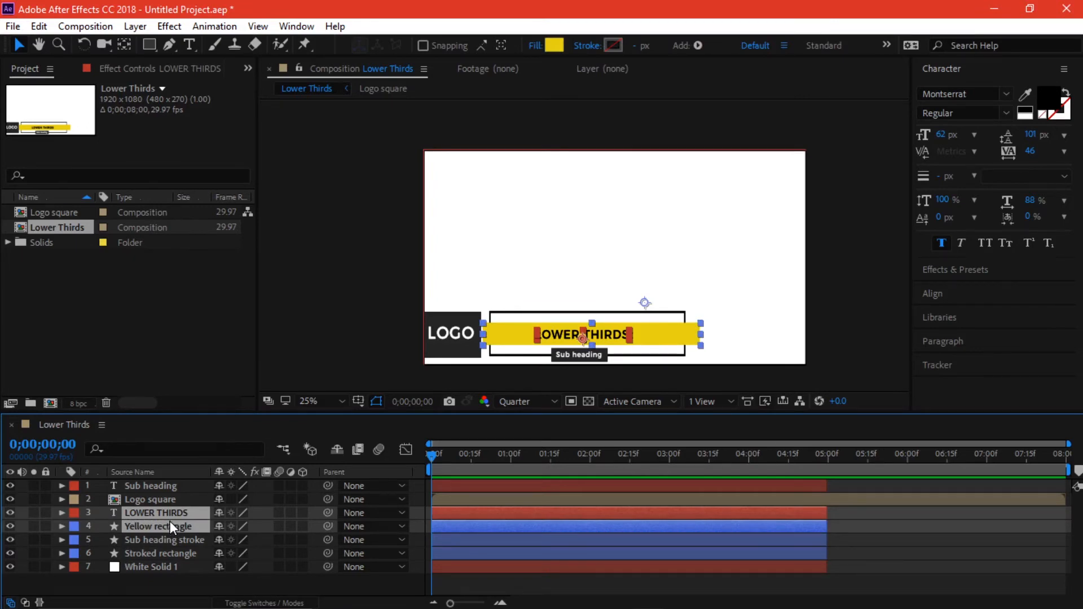
right_click(170, 522)
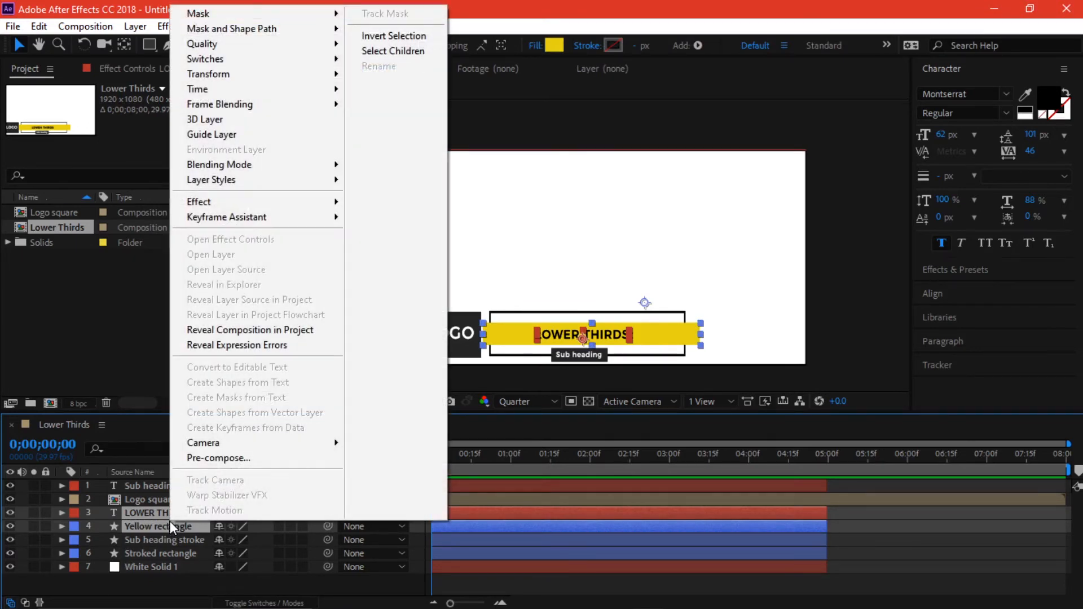
left_click(246, 459)
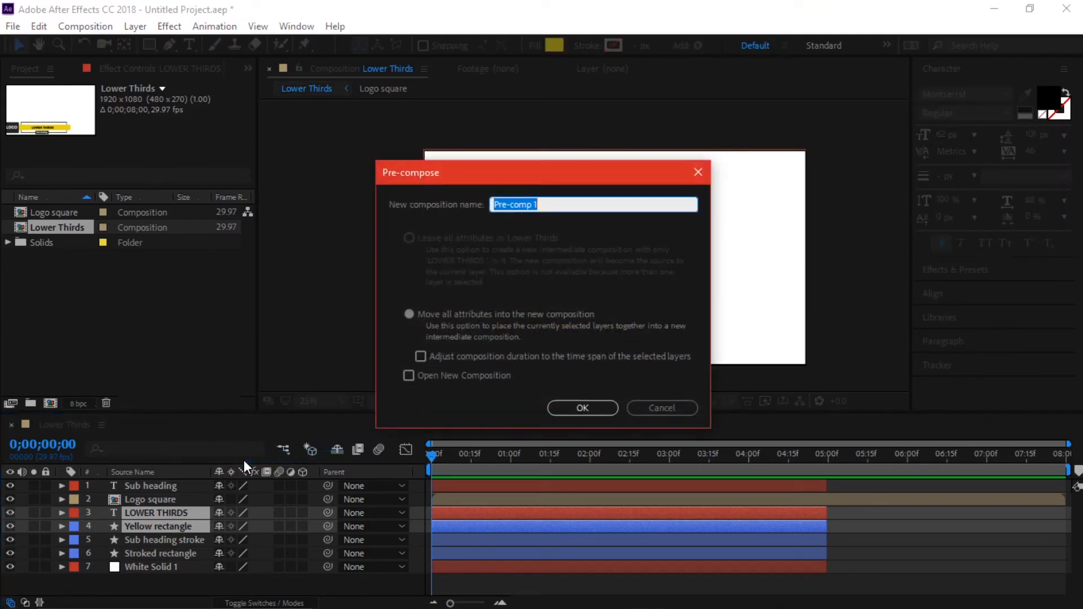
type("yellow third")
key("Return")
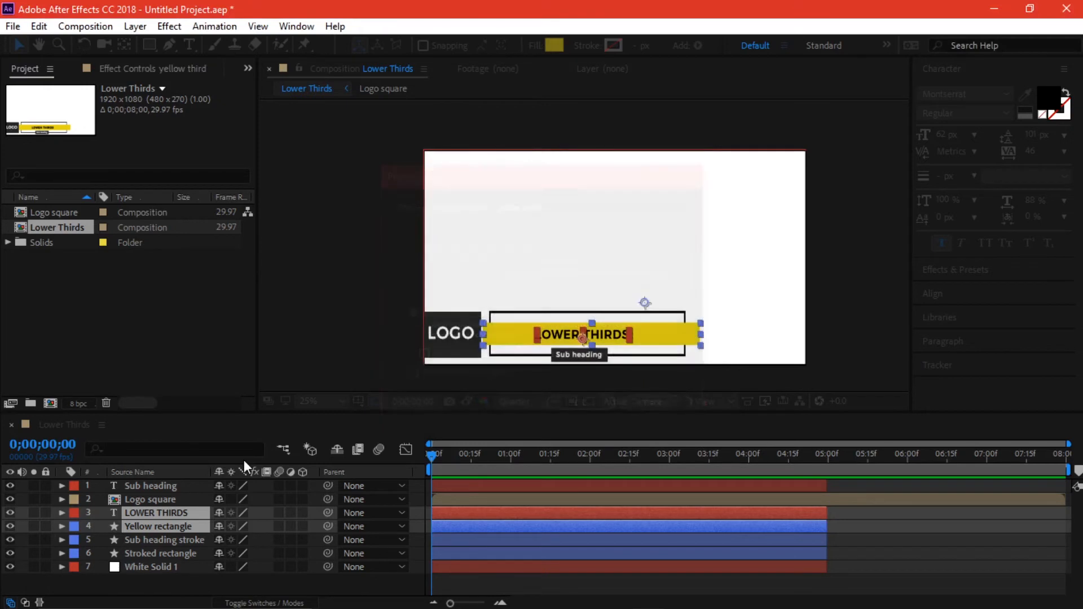
left_click(181, 525)
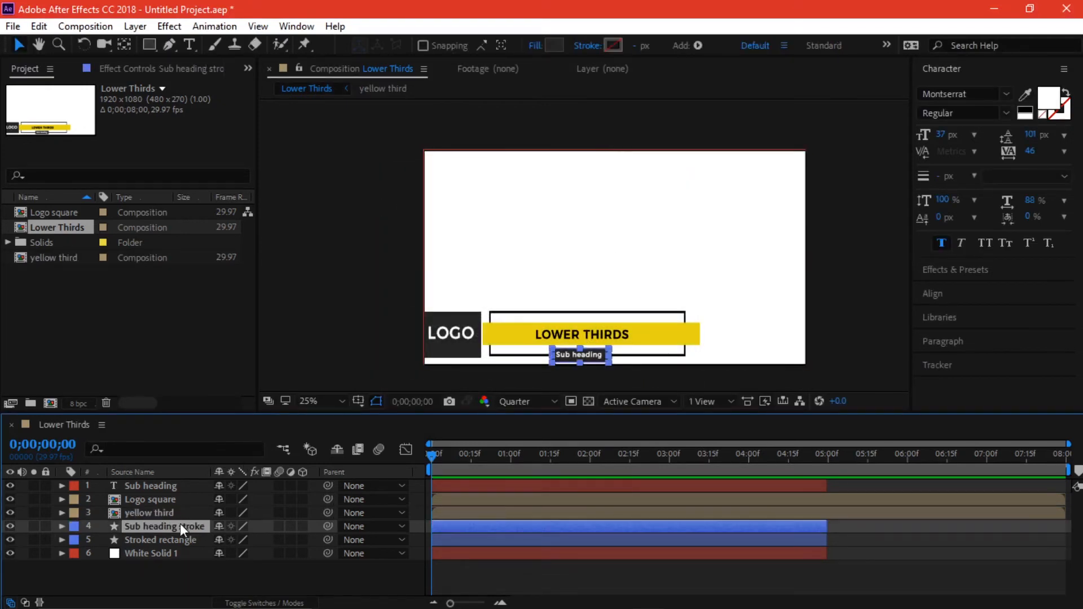
left_click(10, 527)
left_click(165, 539)
left_click(167, 526)
left_click(174, 537)
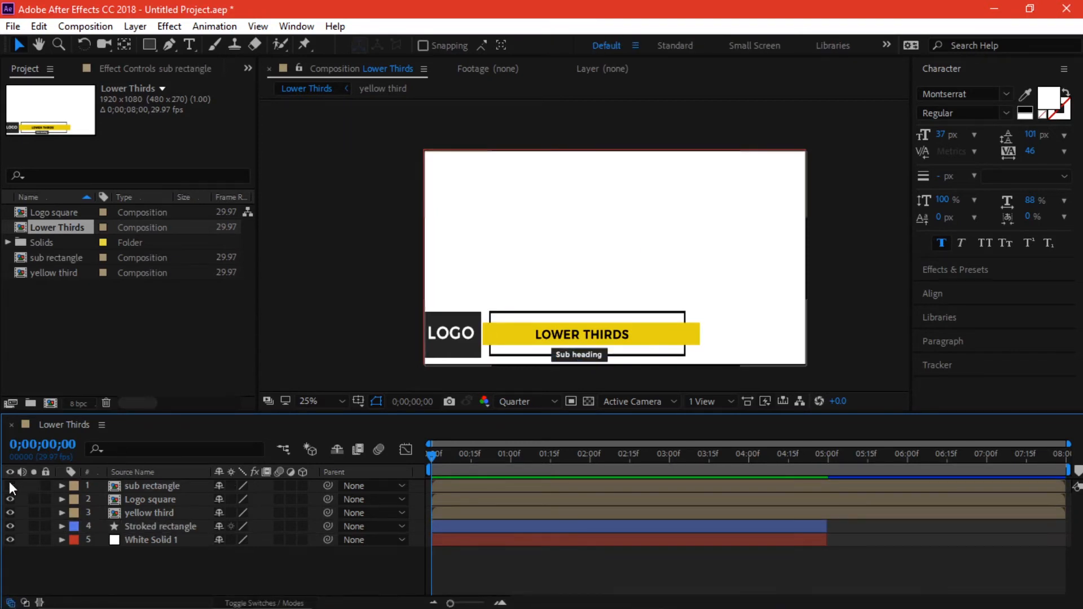
left_click(9, 483)
left_click(9, 482)
left_click(169, 487)
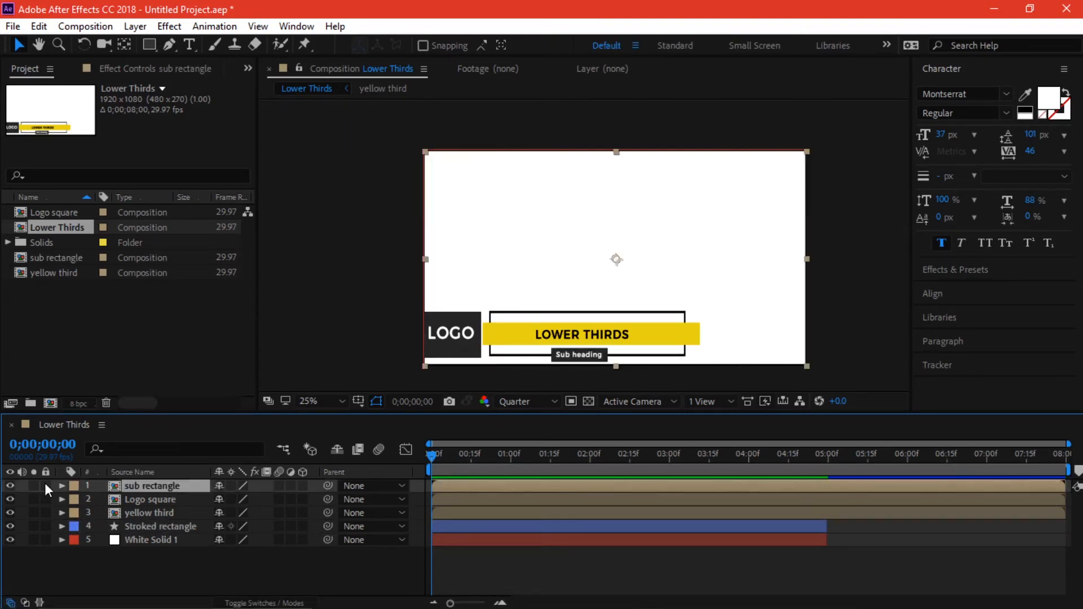
left_click(9, 485)
left_click(9, 485)
left_click(11, 499)
left_click(11, 499)
left_click_drag(181, 510, 184, 492)
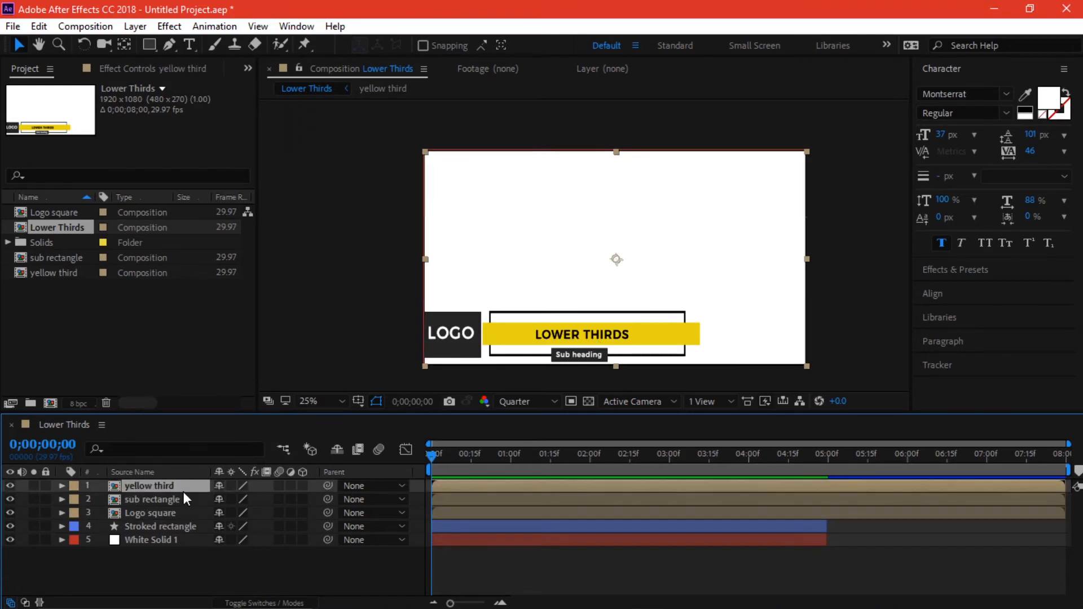
left_click(11, 497)
left_click(11, 498)
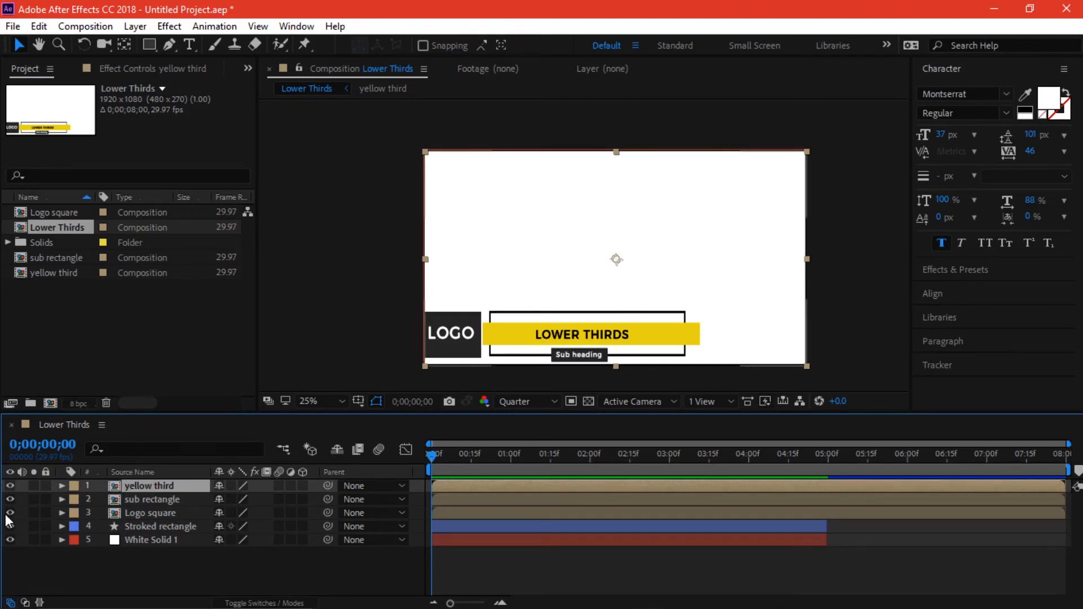
left_click(10, 511)
left_click(10, 512)
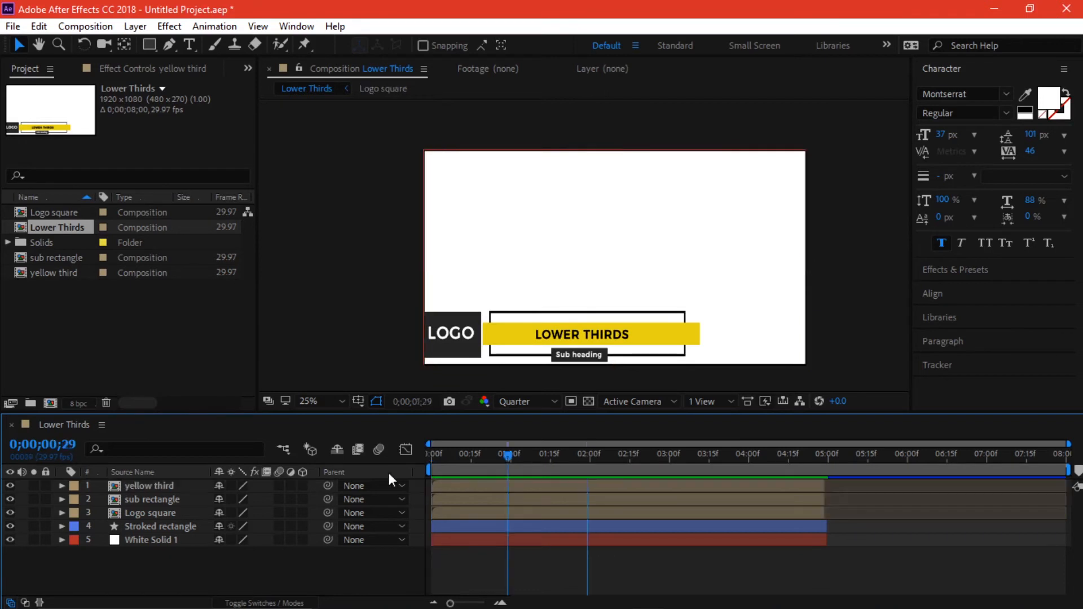
- Drag the yellow third, sub rectangle and Stroked rectangle layer bars later so they enter after Logo square
key("Home")
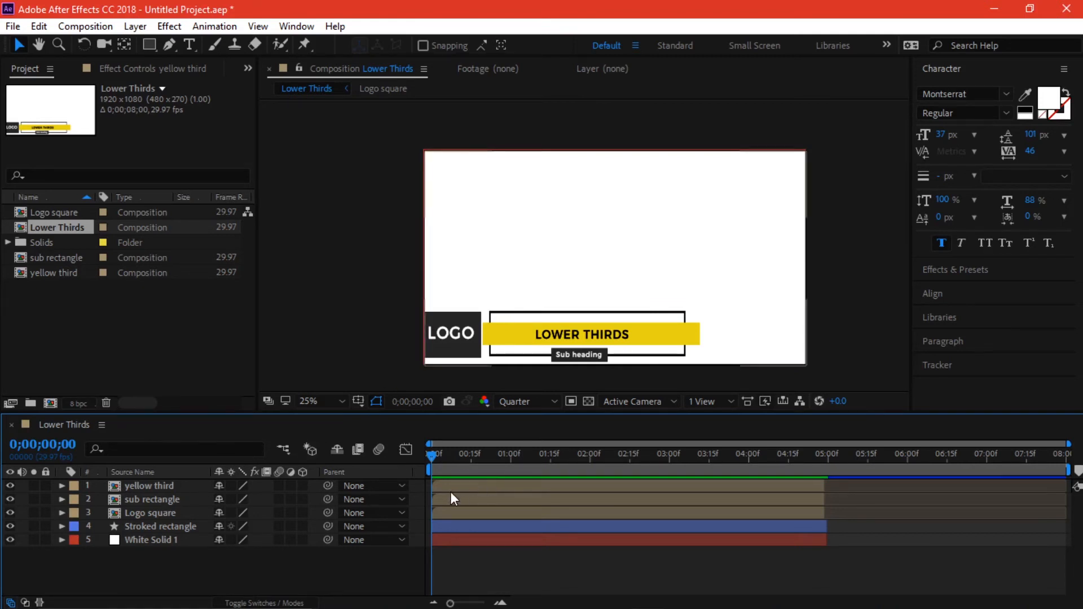
left_click_drag(453, 486, 578, 500)
mouse_move(530, 526)
left_mouse_down()
mouse_move(608, 526)
mouse_move(594, 500)
mouse_move(662, 485)
mouse_move(530, 526)
left_mouse_up()
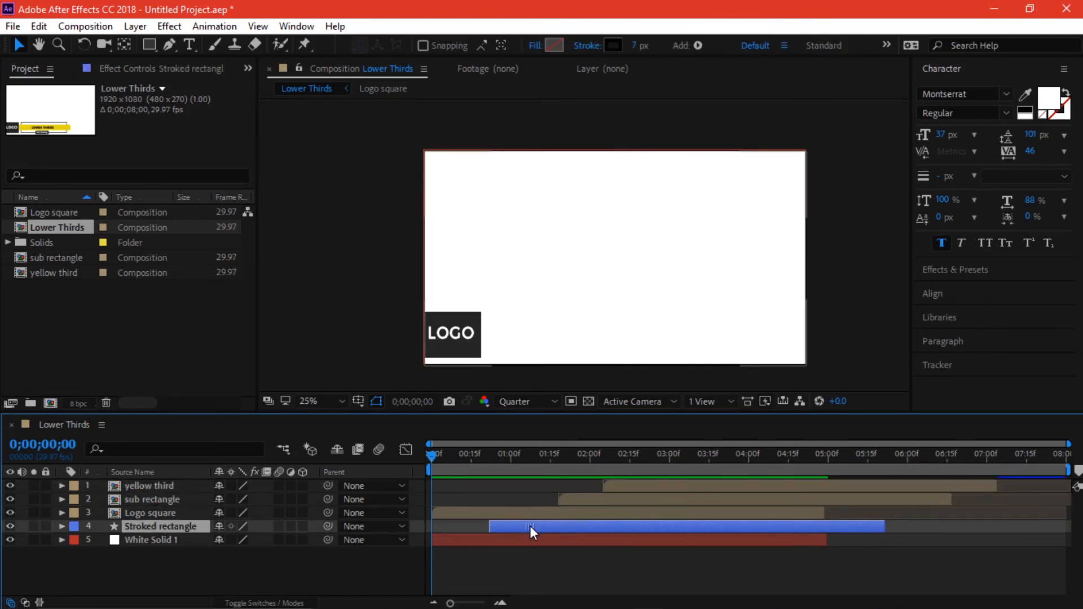
left_click_drag(456, 457, 359, 485)
left_click(169, 514)
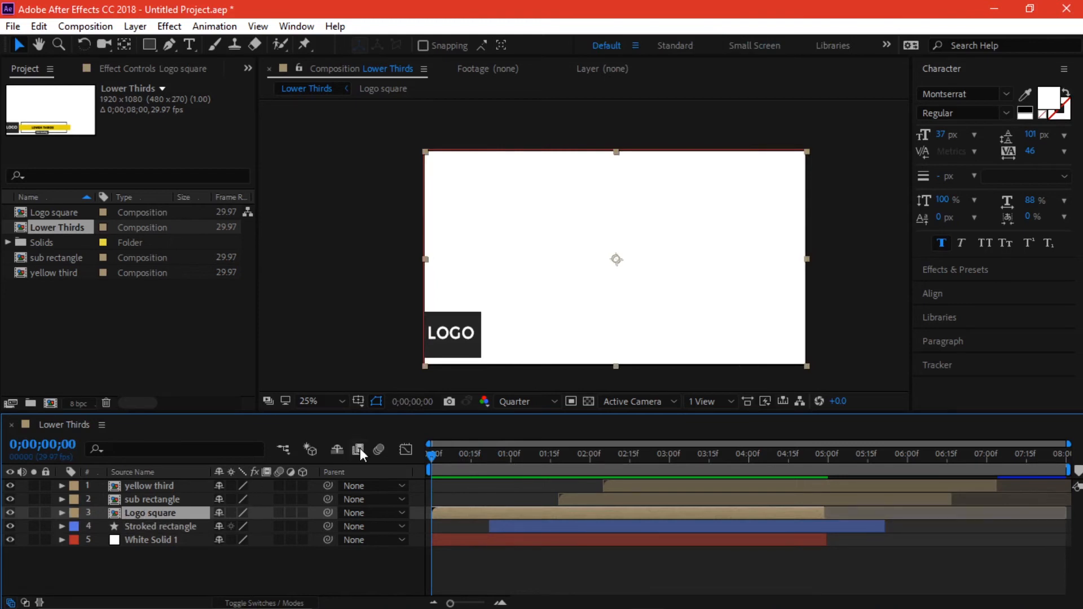
- Keyframe the Logo square's Position so it slides right from X 669 to about 959.6
key("p")
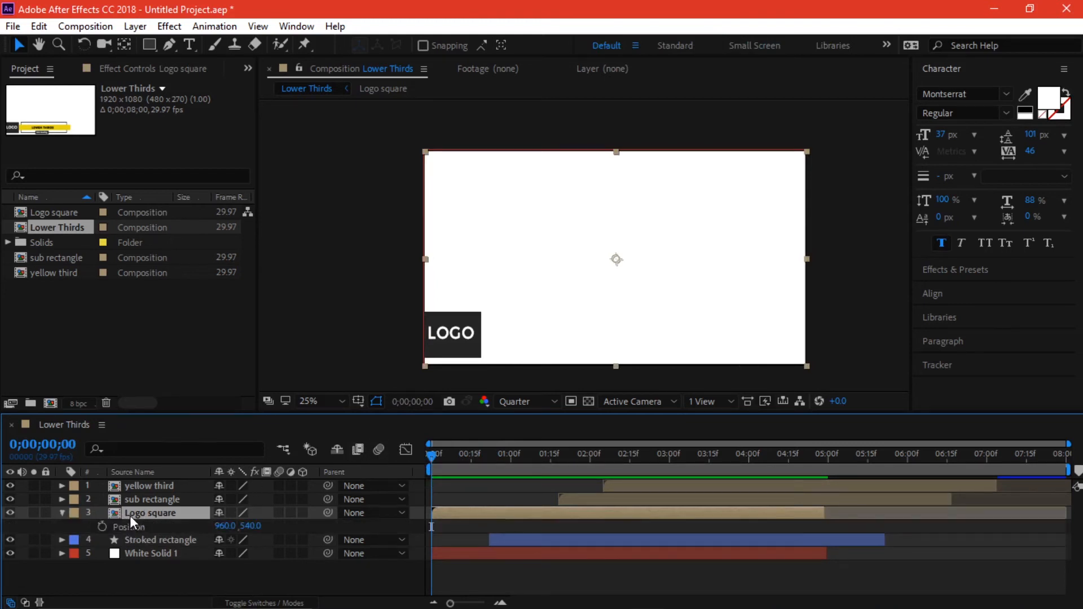
left_click(102, 526)
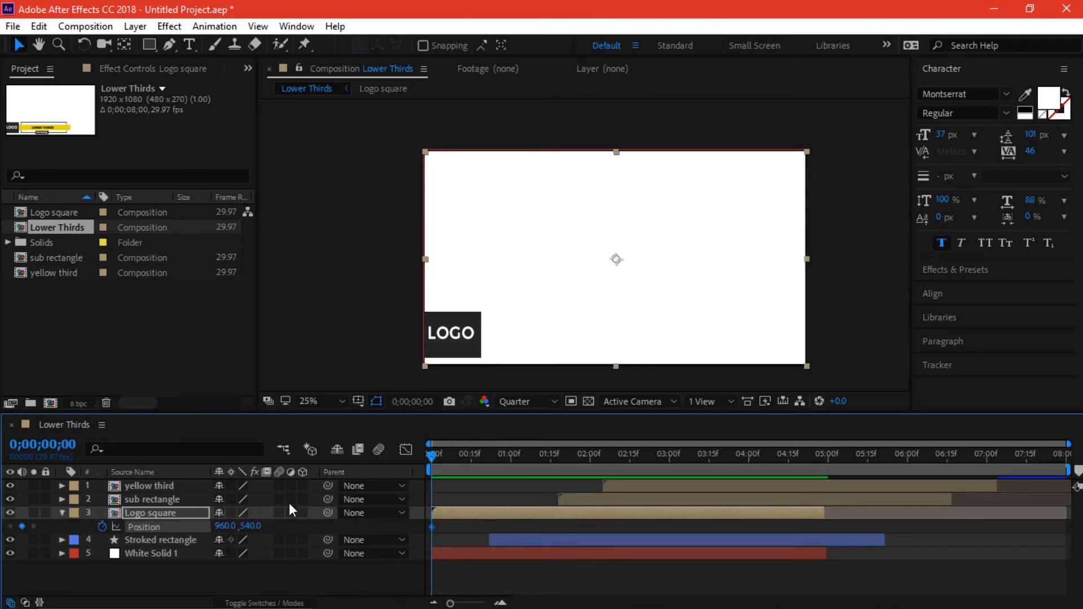
left_click_drag(224, 526, 4, 535)
left_click_drag(432, 454, 468, 454)
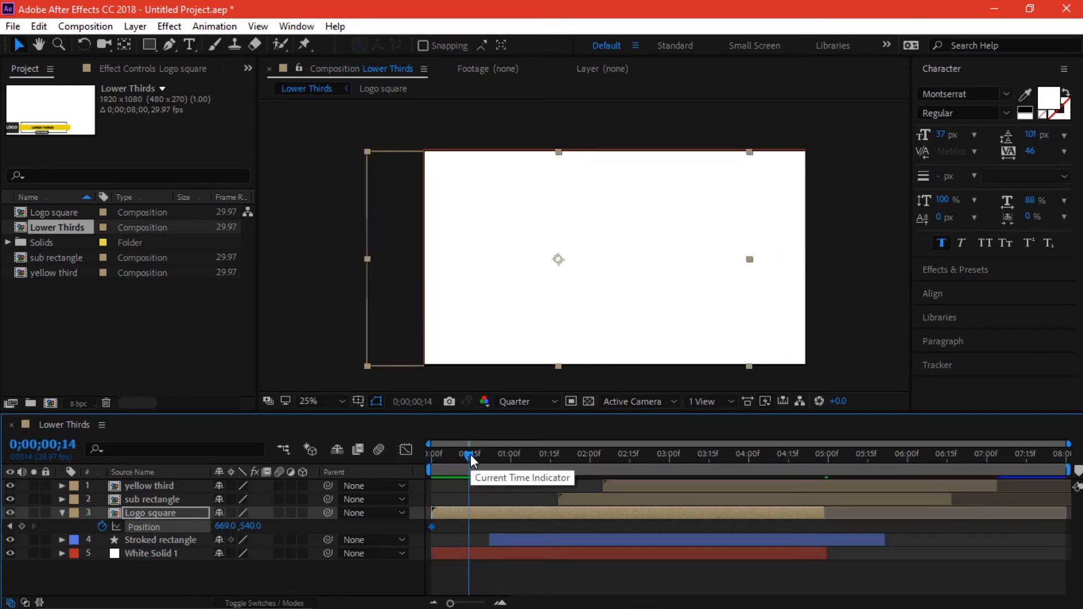
left_click_drag(229, 527, 428, 487)
left_click_drag(468, 456, 382, 469)
- Preview the slide-in and trim the Stroked rectangle to start at frame 13
key("space")
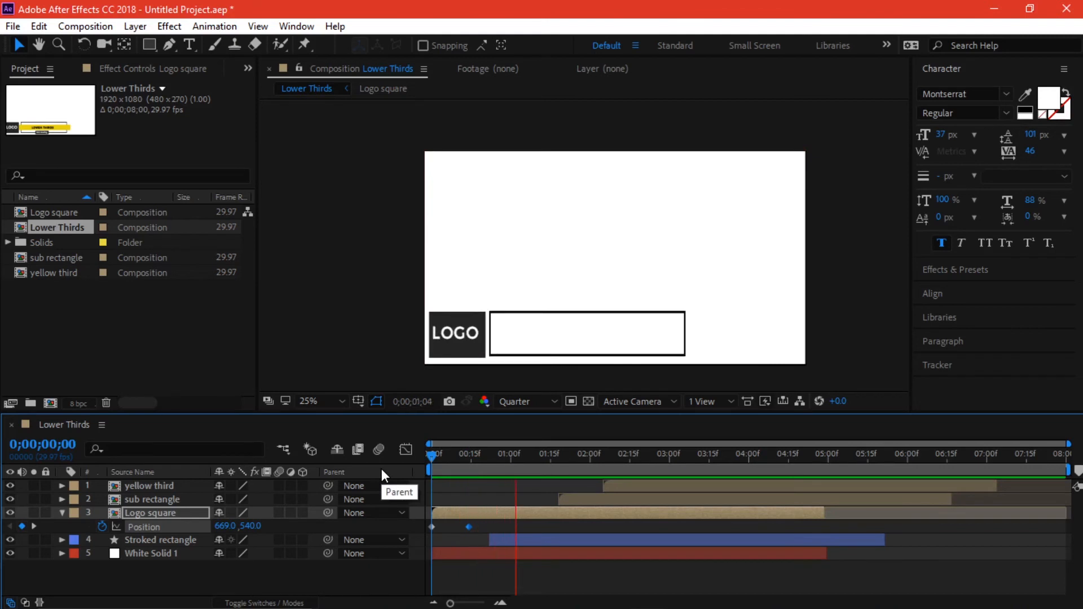
key("space")
mouse_move(491, 451)
left_mouse_down()
mouse_move(477, 459)
mouse_move(499, 459)
mouse_move(479, 464)
left_mouse_up()
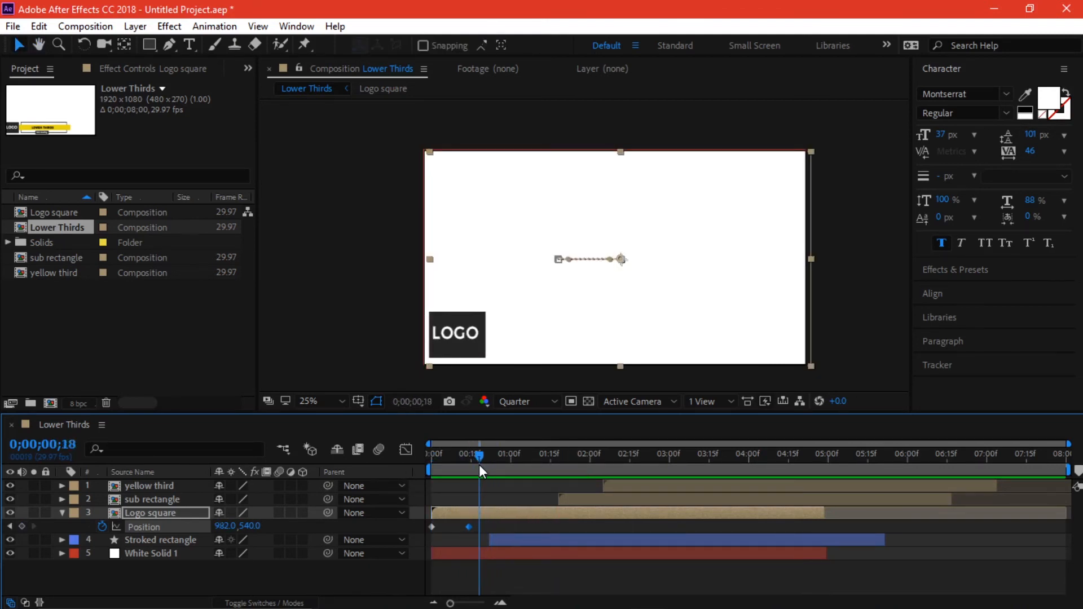
left_click_drag(490, 540, 466, 540)
left_click_drag(478, 458, 466, 458)
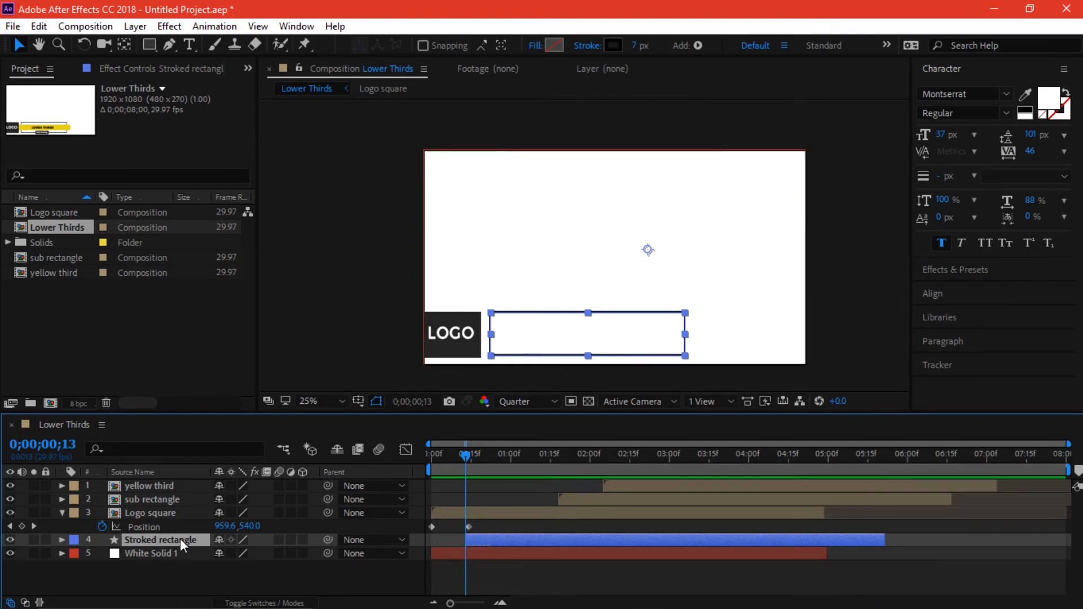
- Fade the Stroked rectangle in with Opacity keyframes from 0% to 100% at frame 22
key("t")
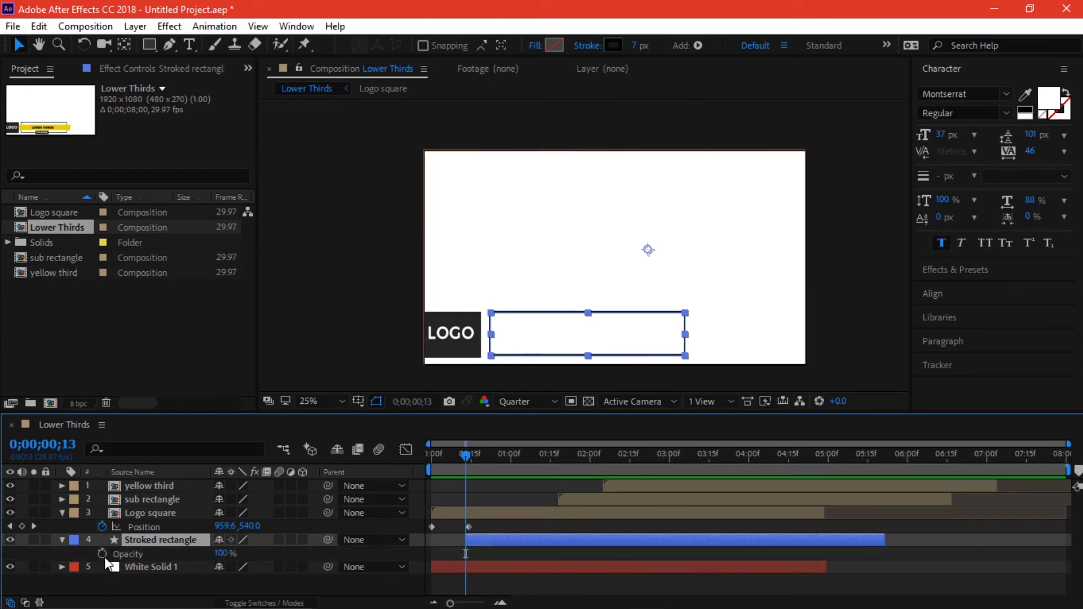
left_click(220, 553)
type("0")
key("Return")
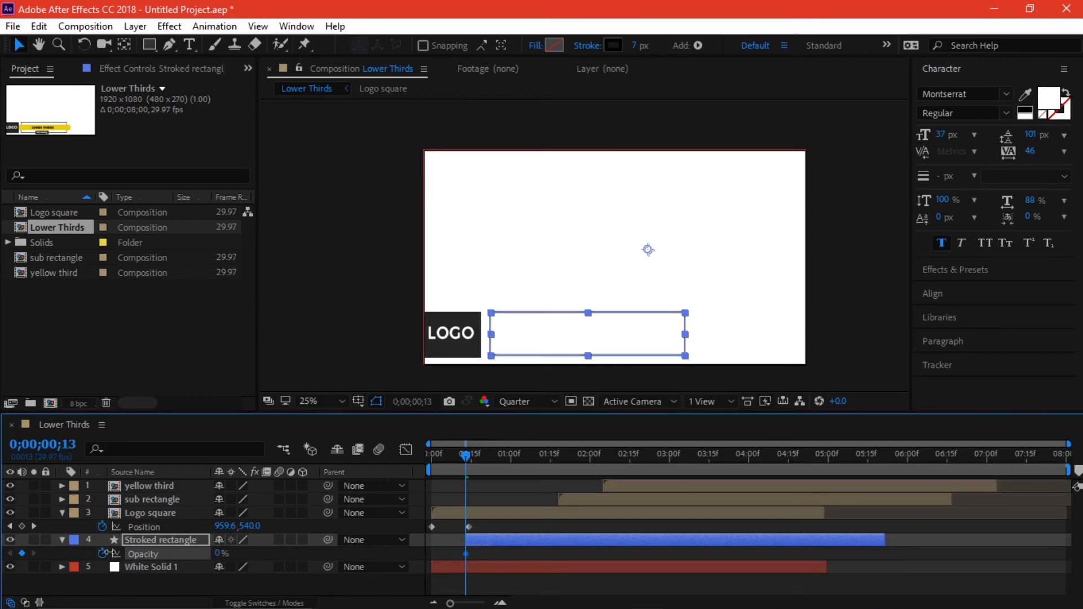
left_click_drag(466, 456, 489, 456)
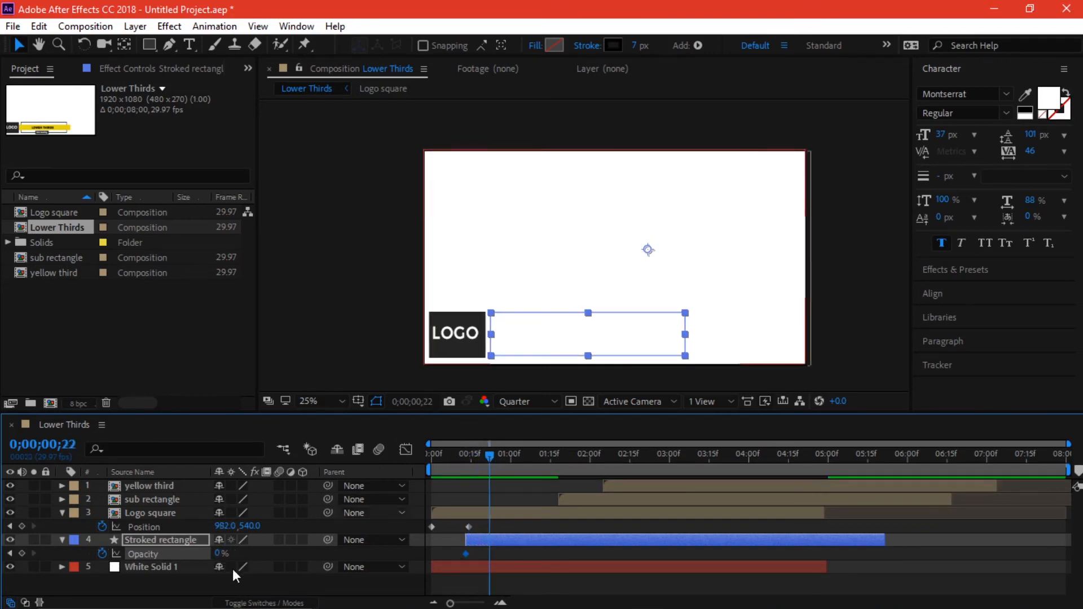
left_click(214, 553)
mouse_move(464, 553)
left_mouse_down()
mouse_move(452, 553)
mouse_move(482, 555)
left_mouse_up()
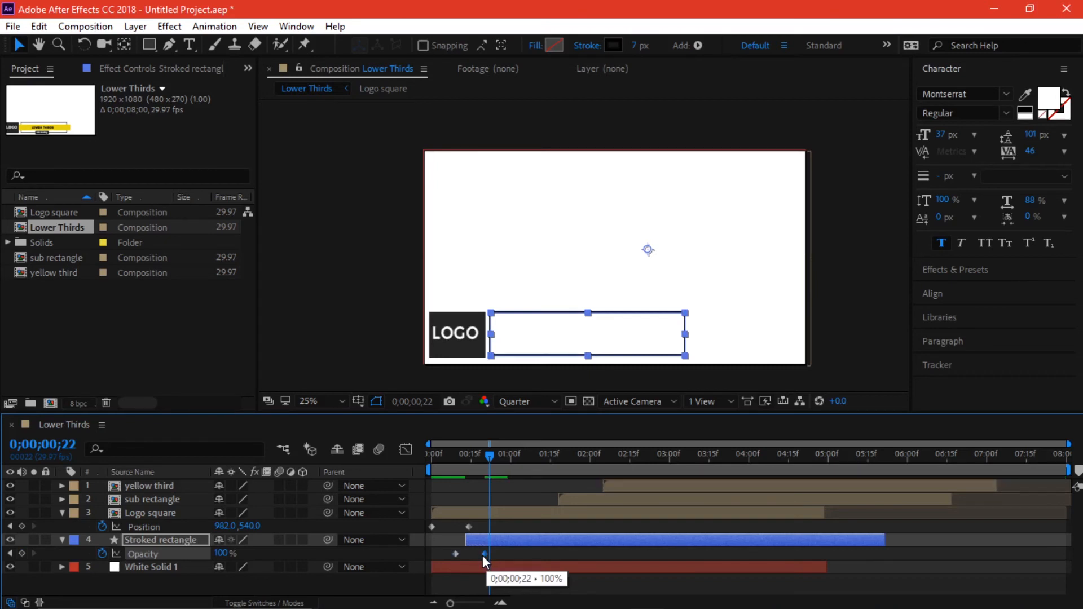
key("space")
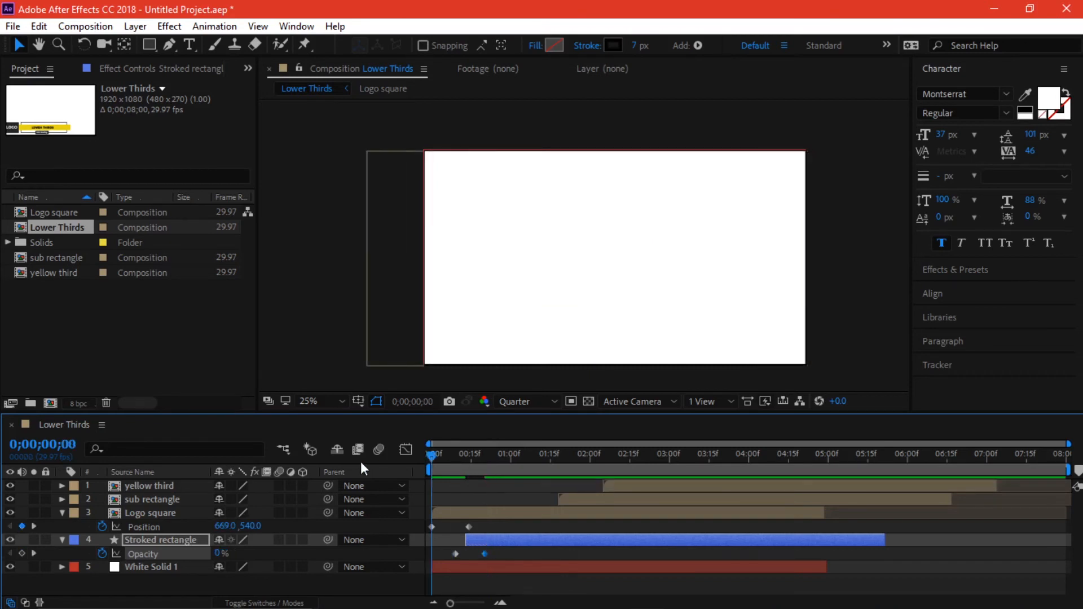
key("space")
- Move the 100% keyframe later to lengthen the fade, and start the sub rectangle at frame 27
left_click(489, 580)
left_click_drag(483, 553, 505, 554)
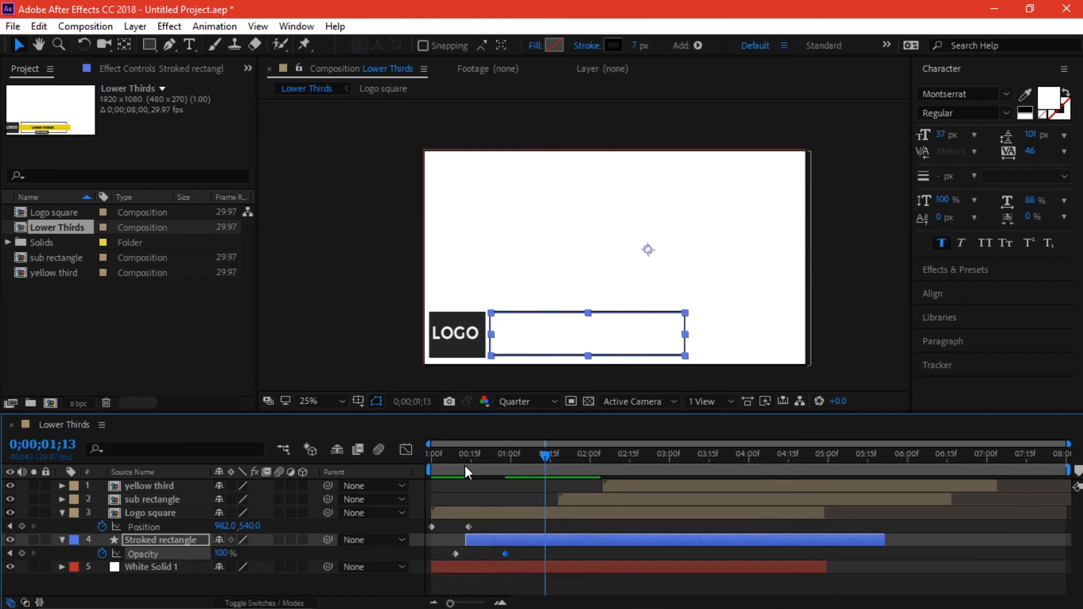
key("space")
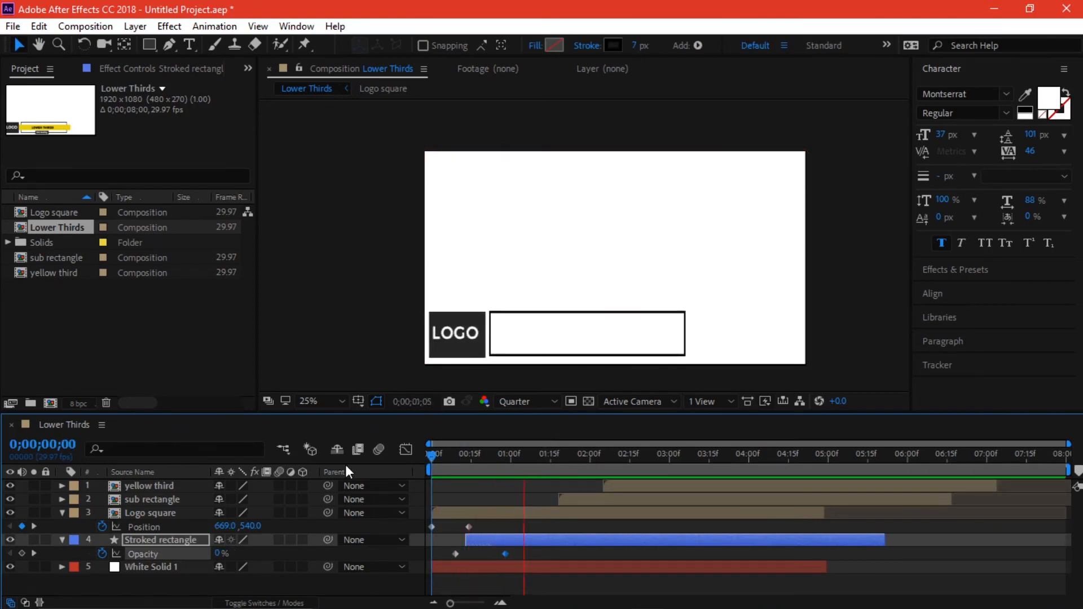
key("space")
left_click_drag(499, 466, 503, 468)
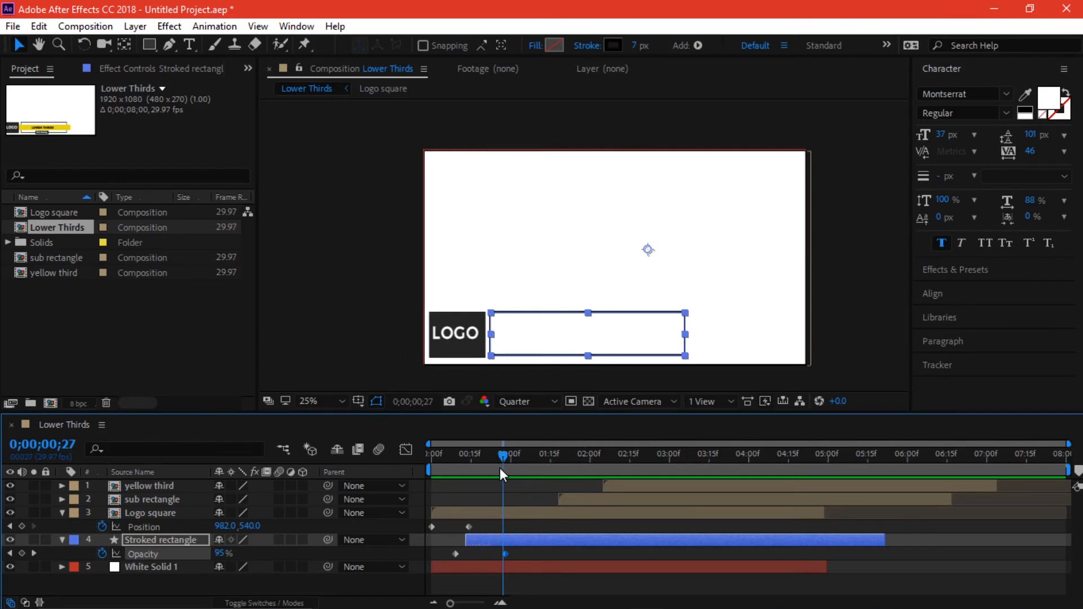
left_click_drag(577, 496, 507, 456)
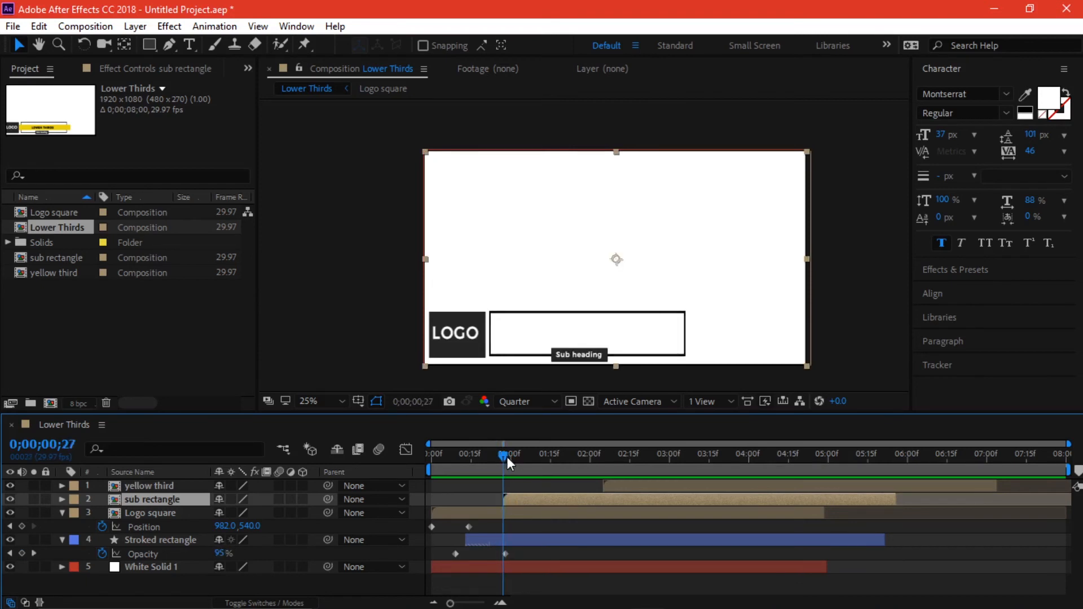
- Add Opacity keyframes to the sub rectangle going from 0% to 100%
key("t")
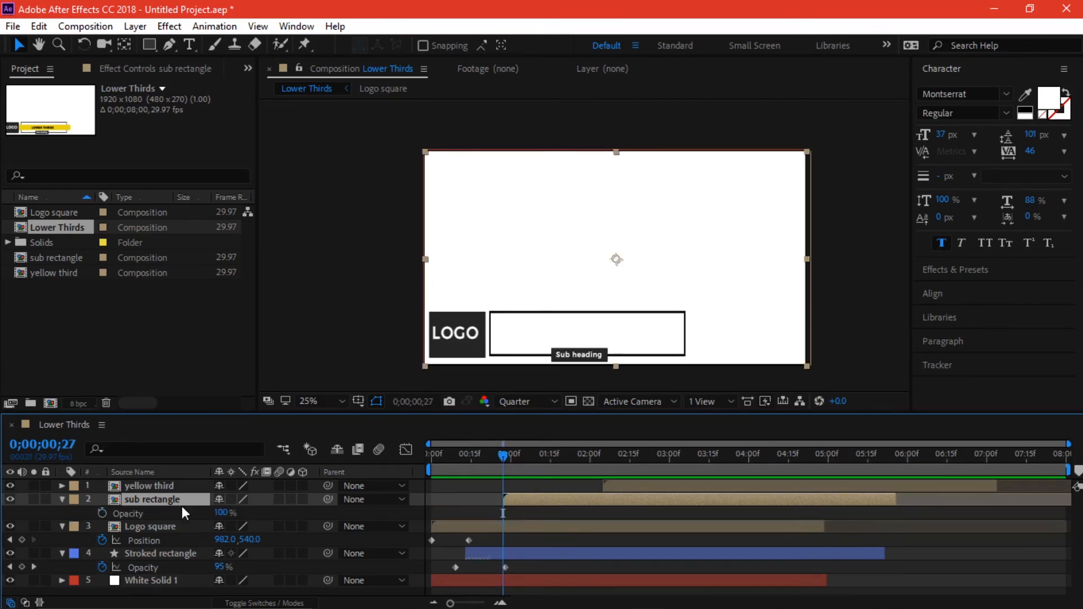
left_click(102, 513)
left_click(221, 512)
type("0")
key("Return")
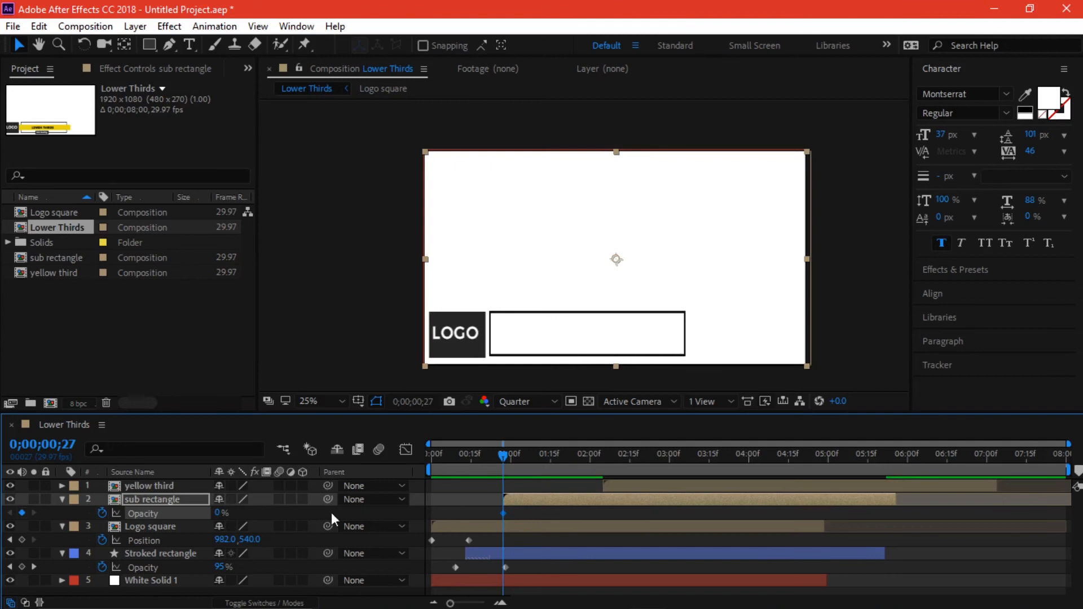
left_click_drag(502, 513, 490, 513)
left_click_drag(221, 513, 303, 511)
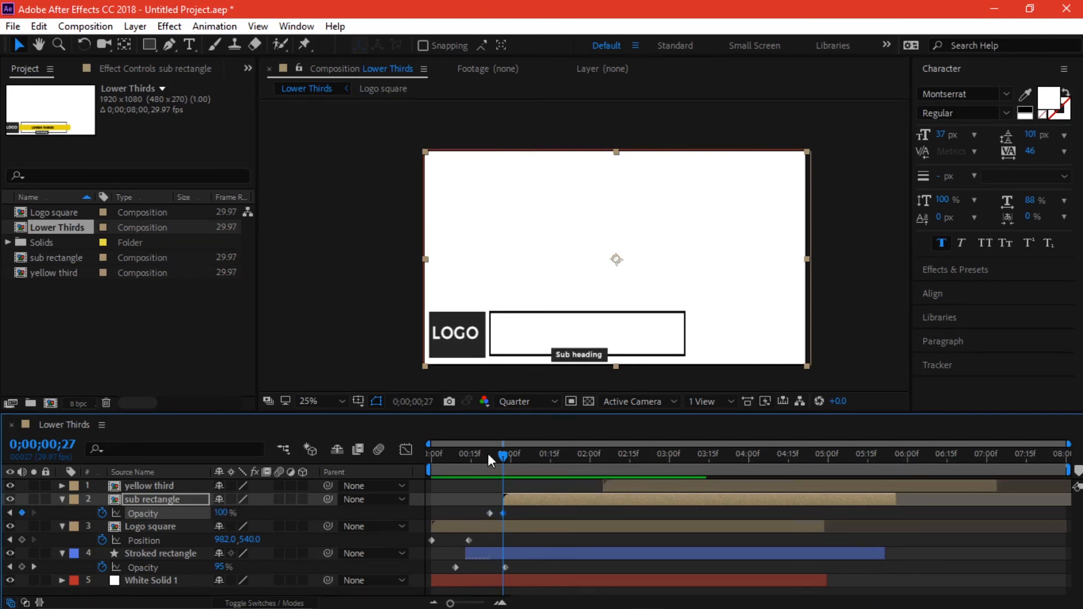
- Move the sub rectangle's 100% keyframe later to slow the fade and preview the stagger
left_click_drag(486, 453, 479, 455)
left_click_drag(502, 514, 530, 511)
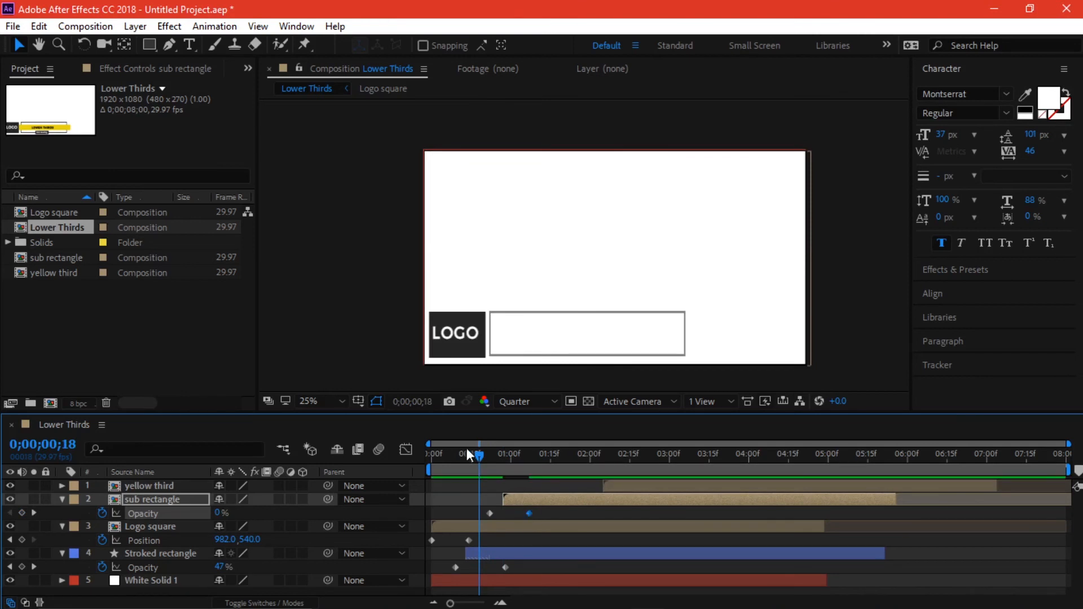
key("space")
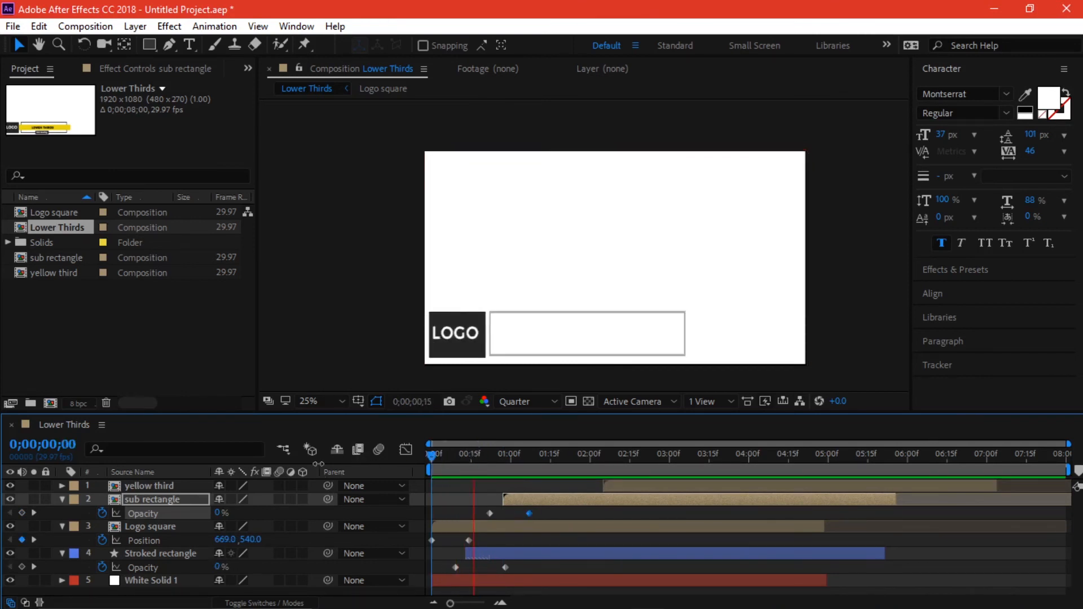
key("space")
left_click_drag(600, 458, 577, 494)
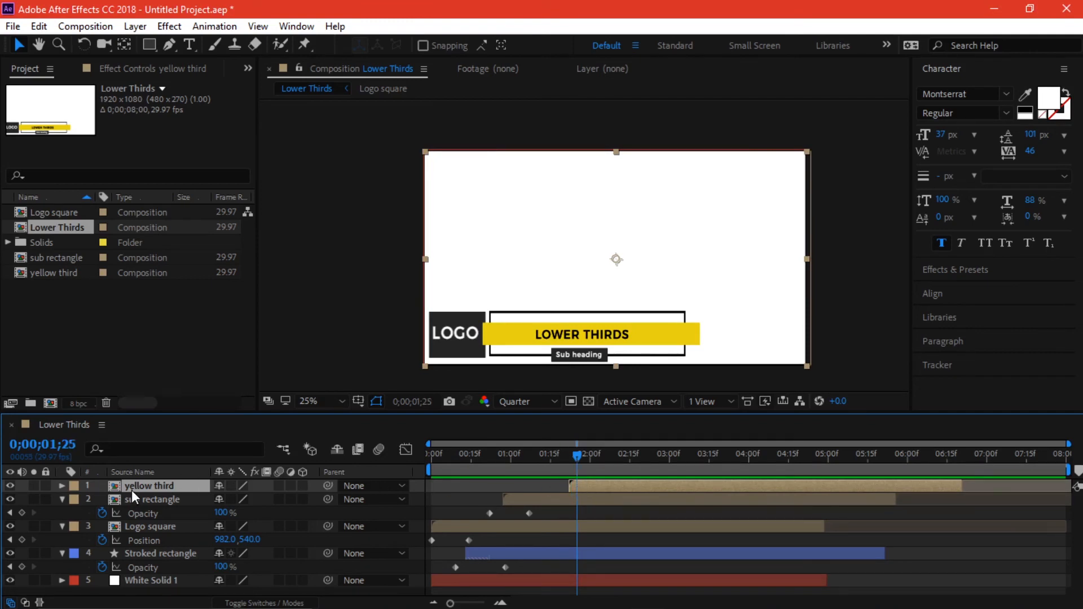
- Collapse the other layers' properties and select the yellow third at its start frame
left_click(151, 499)
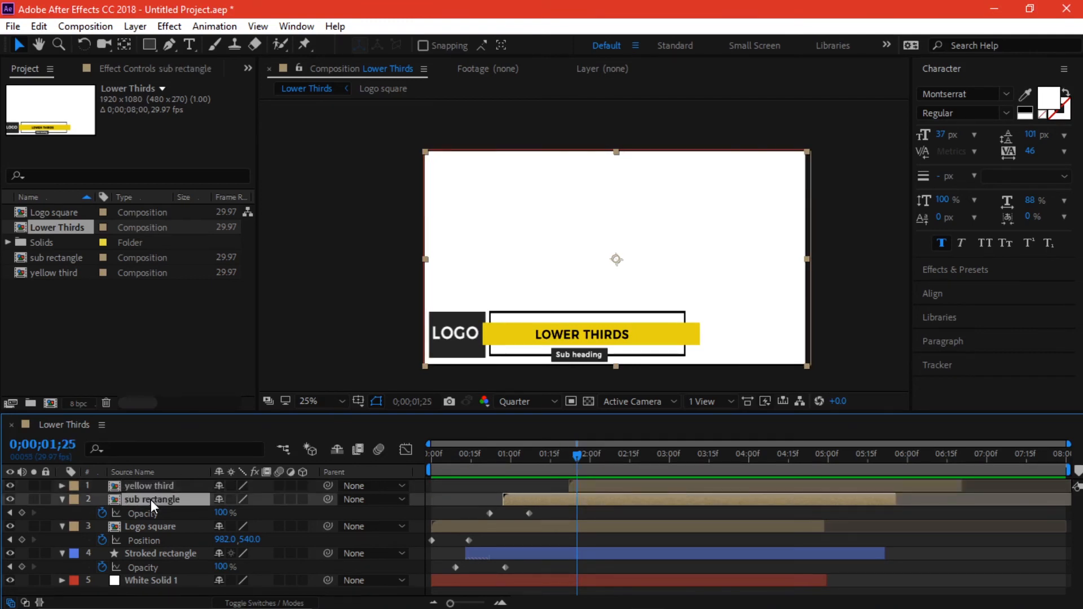
key("u")
left_click(154, 511)
key("u")
left_click(161, 522)
key("u")
left_click(157, 485)
left_click_drag(574, 450, 569, 451)
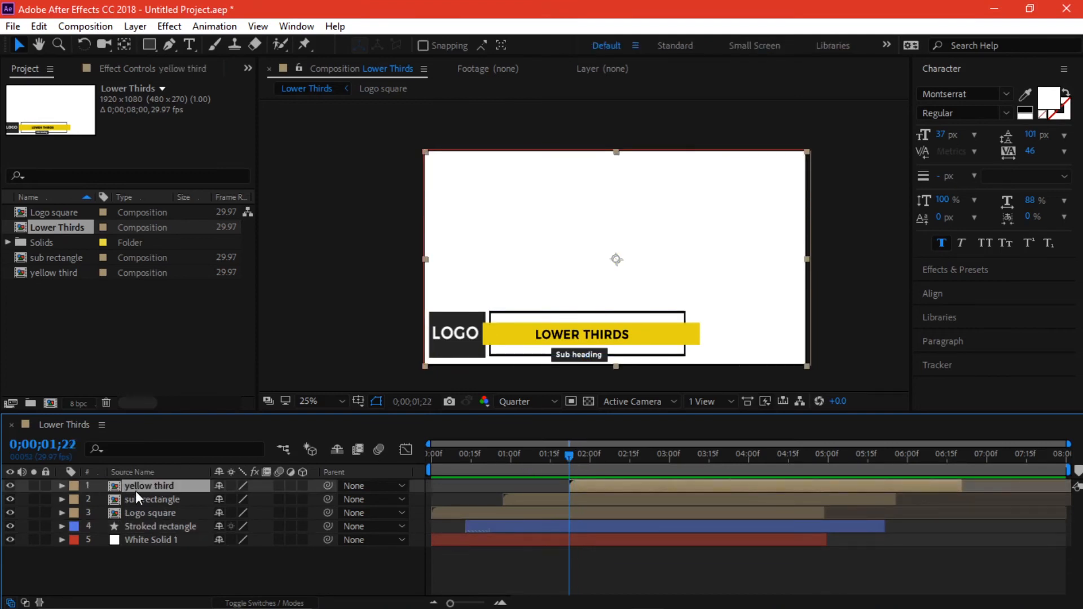
- Keyframe the yellow third's Position so it rises from Y 771 to 525
key("p")
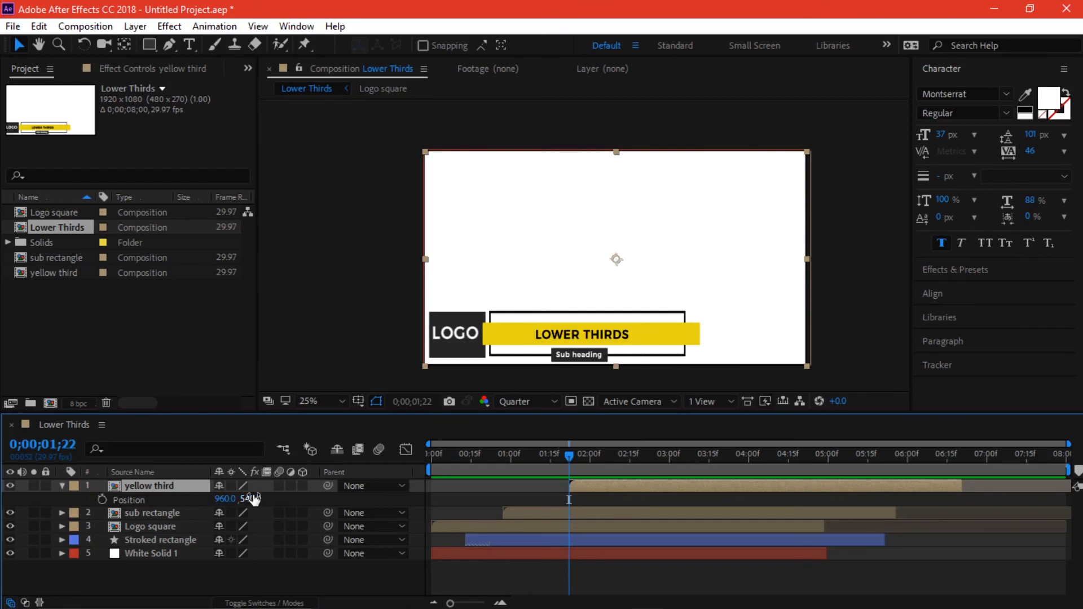
key("shift+t")
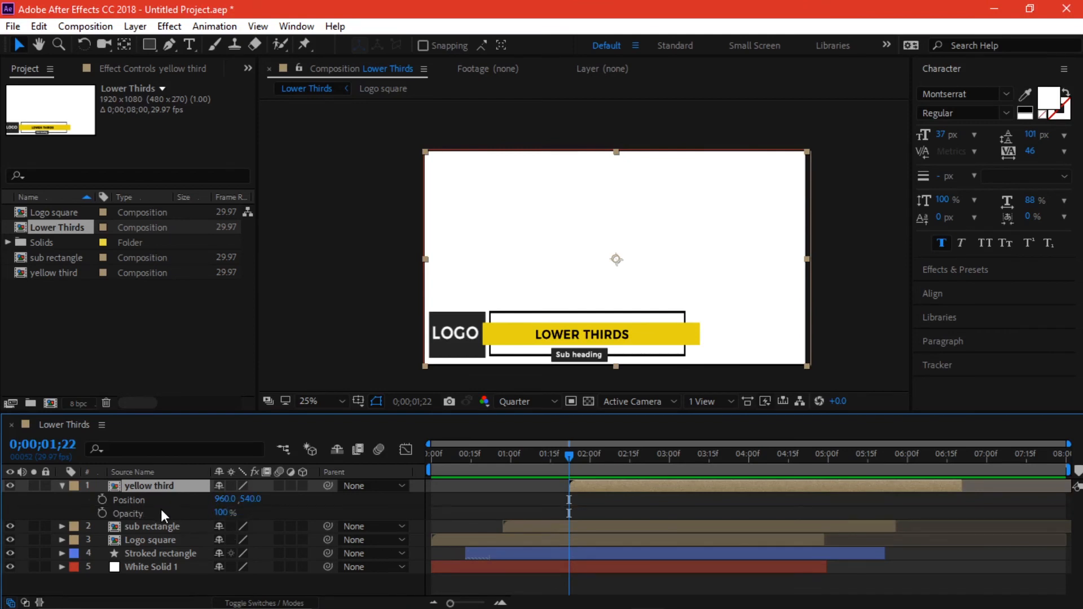
left_click(100, 501)
left_click(101, 512)
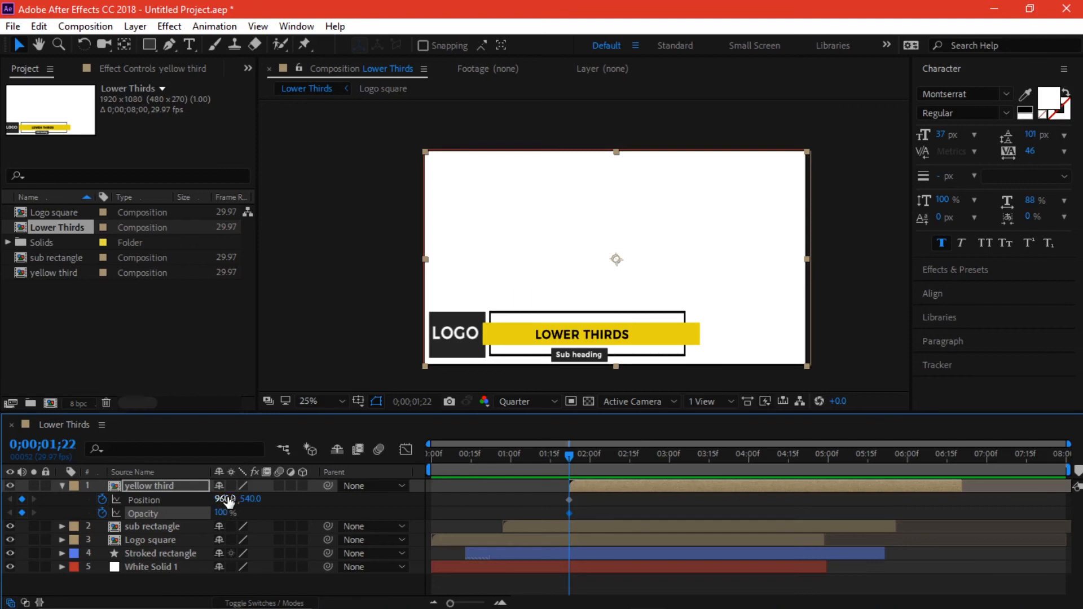
left_click_drag(228, 501, 388, 501)
key("ctrl+z")
left_click_drag(570, 462, 601, 461)
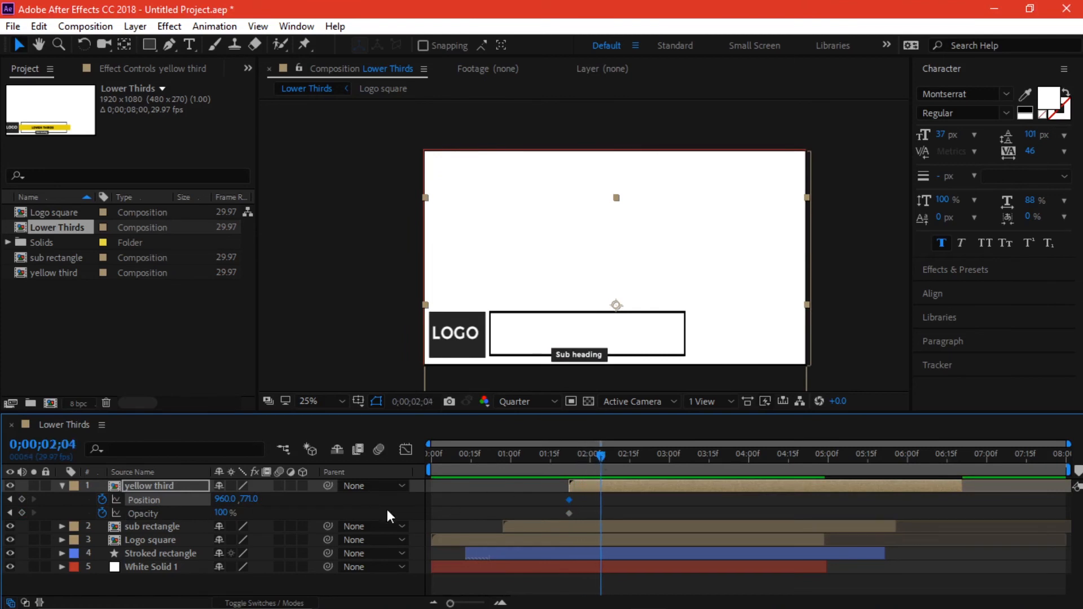
left_click_drag(251, 499, 58, 504)
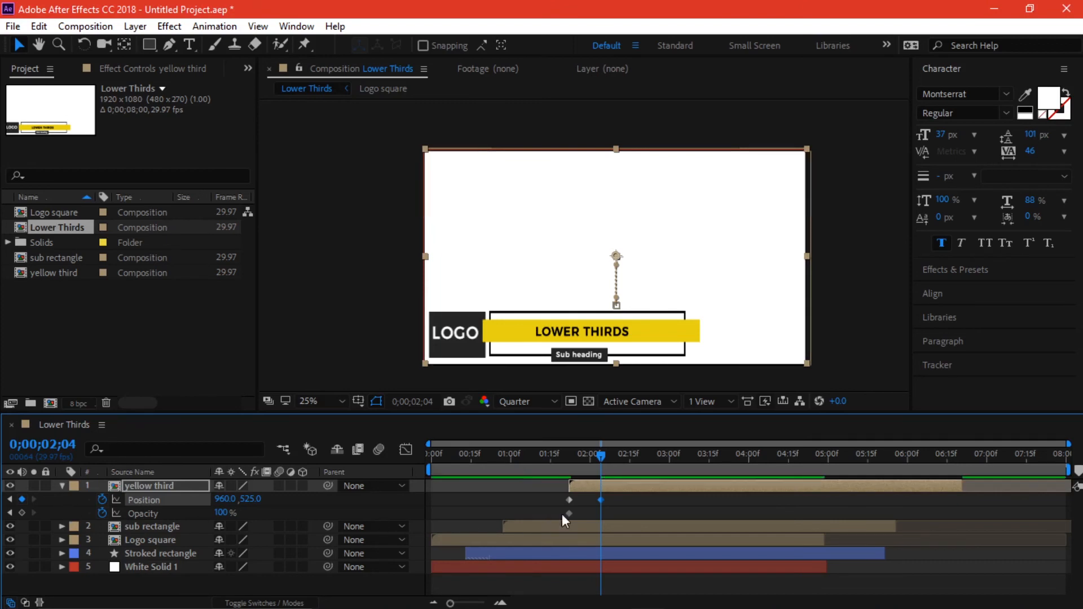
- Align the yellow third's Opacity keyframes with Position, fading from 0% to 100%
left_click(569, 466)
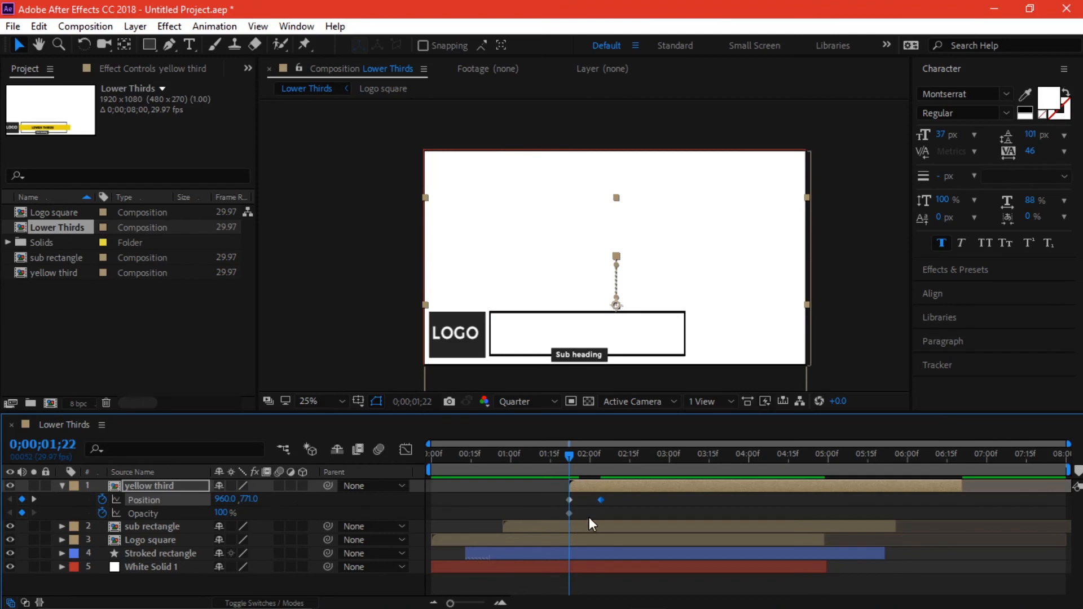
left_click_drag(568, 514, 600, 513)
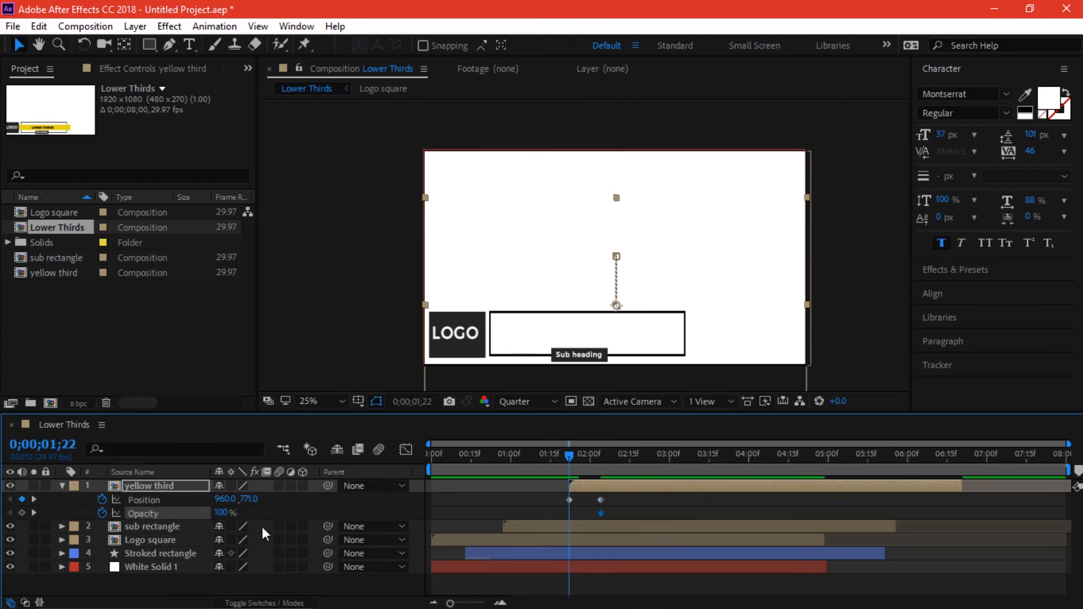
left_click_drag(222, 513, 60, 513)
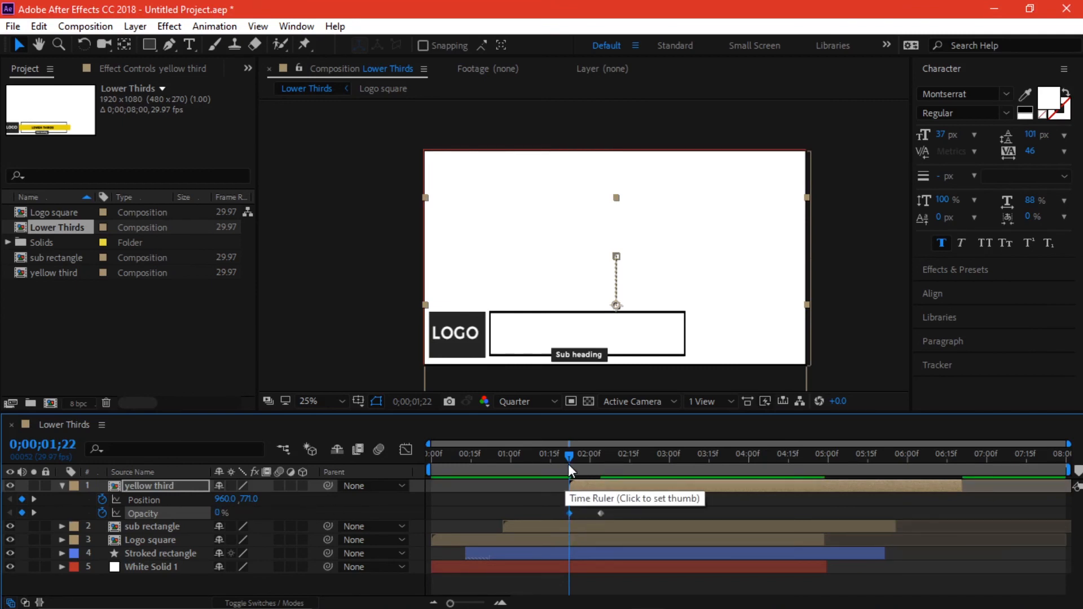
left_click_drag(567, 464, 472, 459)
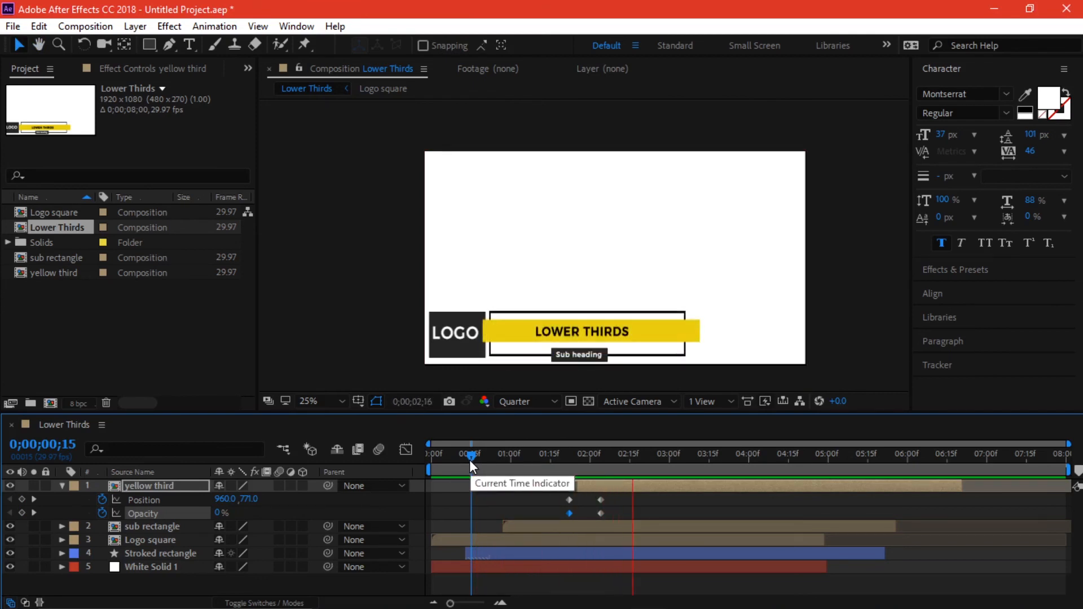
key("space")
mouse_move(615, 496)
left_mouse_down()
mouse_move(592, 517)
mouse_move(622, 503)
left_mouse_up()
- Apply Easy Ease to the yellow bar's ending keyframes and preview the animation
right_click(569, 514)
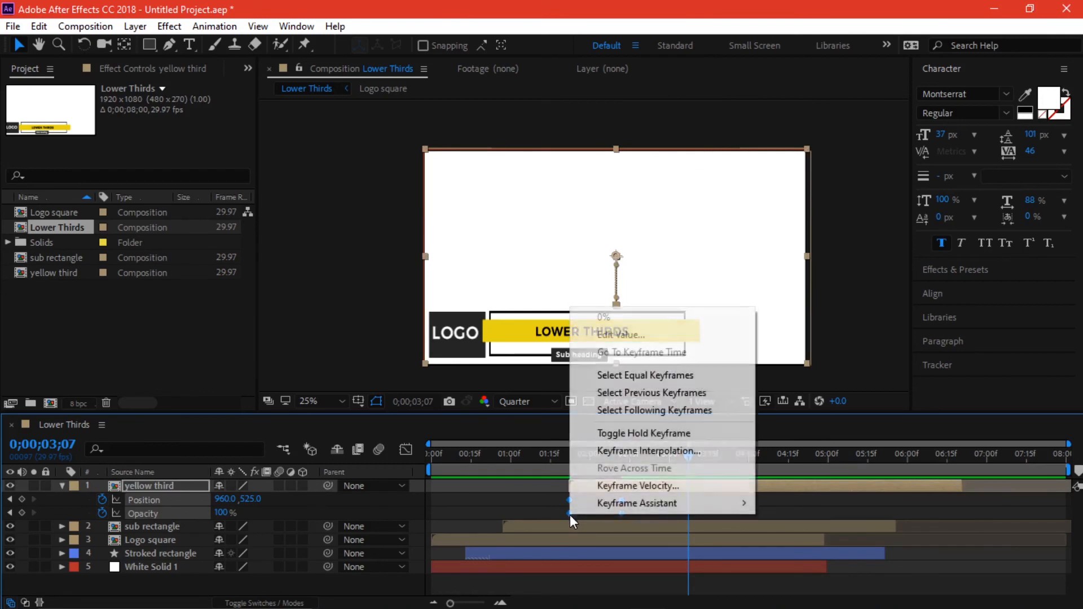
mouse_move(626, 502)
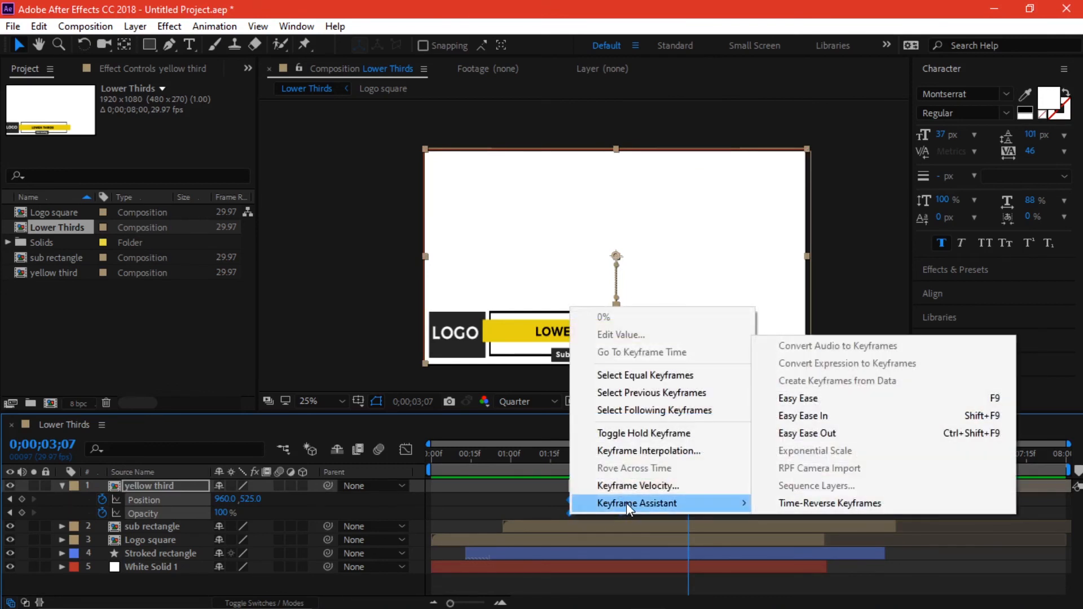
left_click(827, 398)
left_click(516, 472)
key("space")
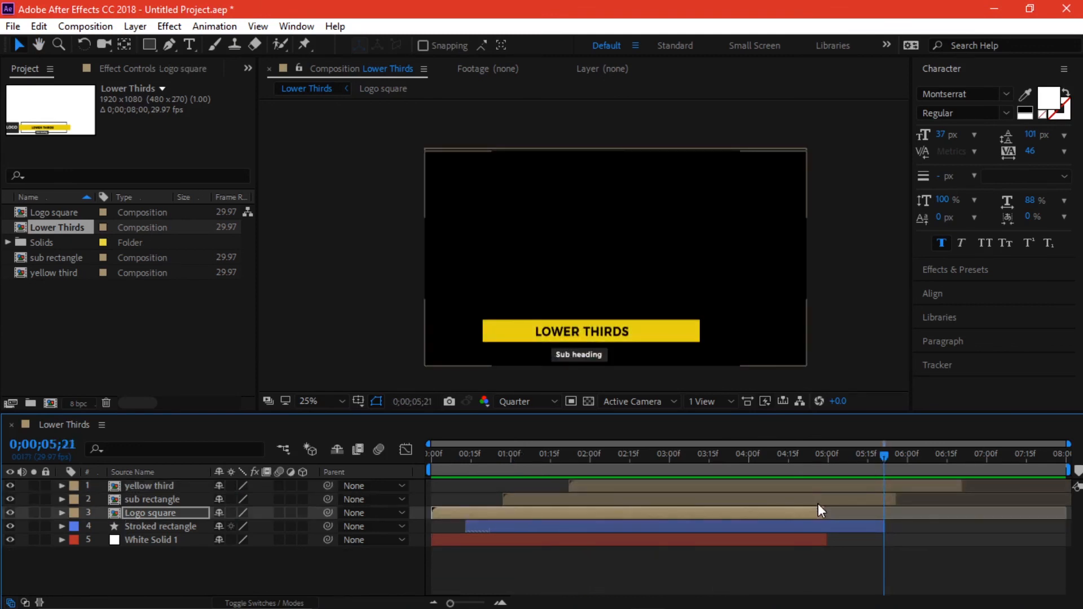
- Trim the Logo square, White Solid 1, sub rectangle and yellow third to end at 0;00;05;21
left_click_drag(817, 504, 884, 504)
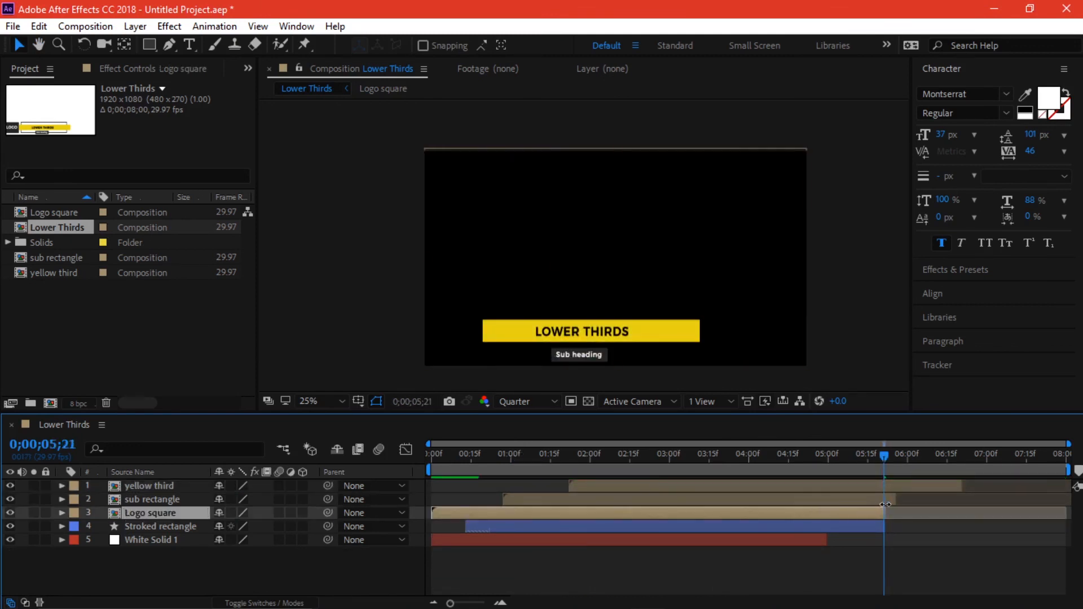
left_click_drag(826, 539, 884, 539)
left_click(893, 499)
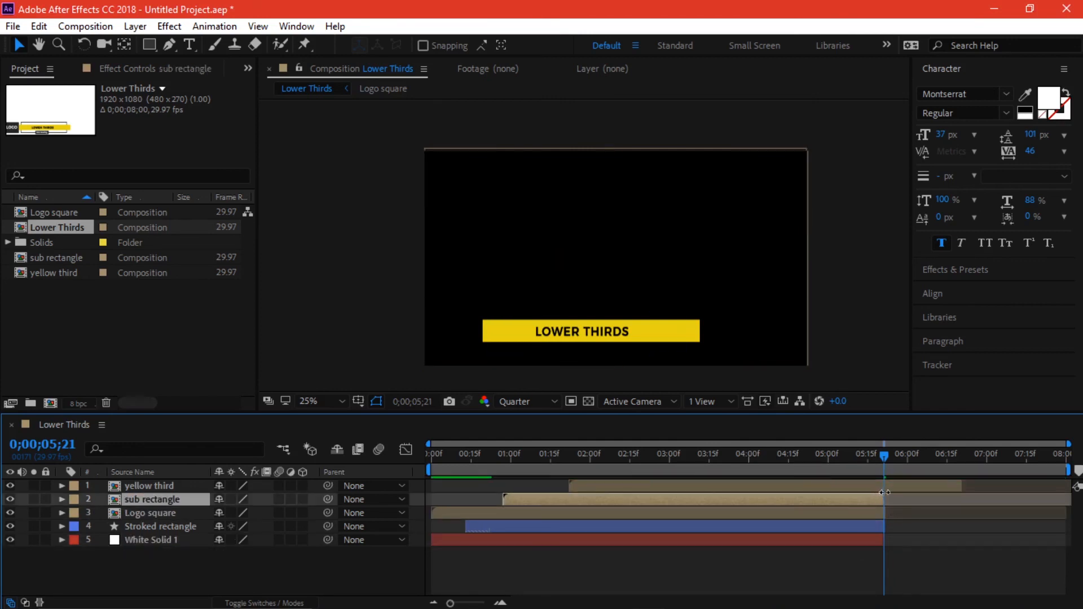
left_click_drag(968, 483, 625, 478)
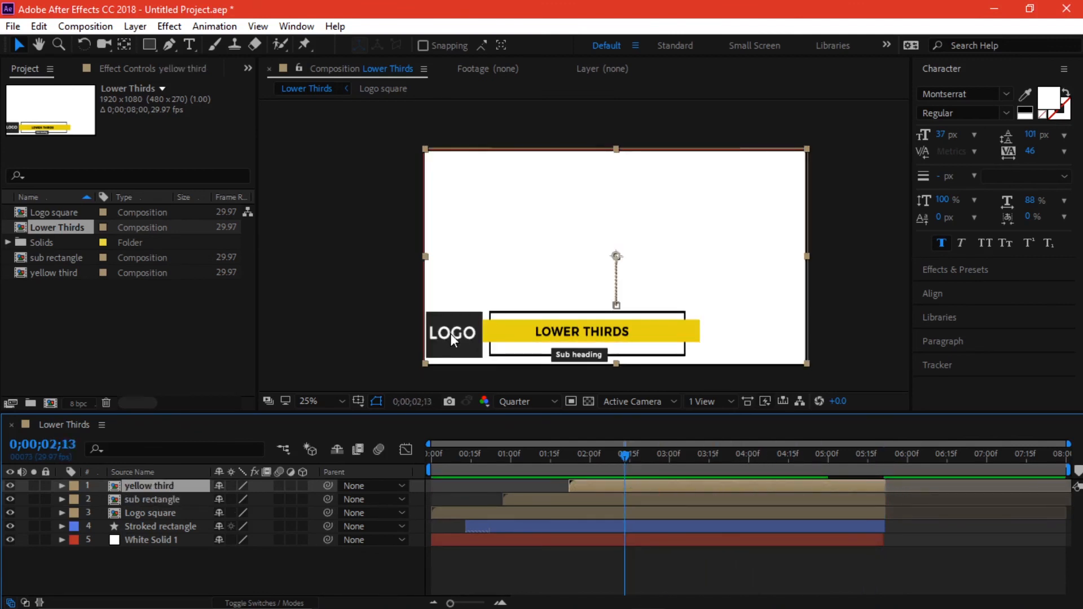
- Change the Logo square composition's LOGO text to FIT
double_click(176, 513)
left_click(143, 485)
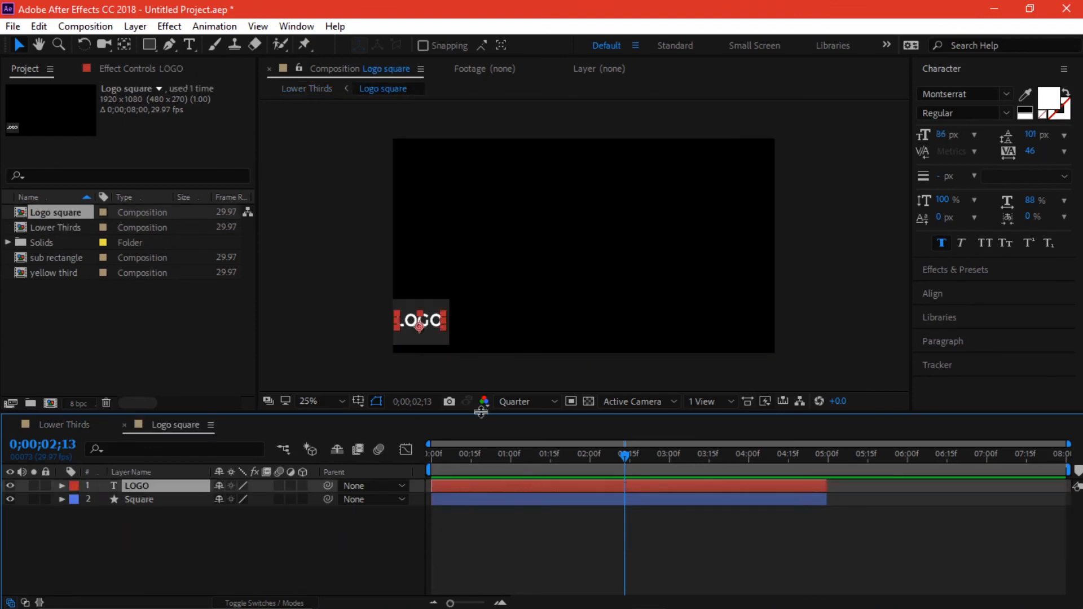
double_click(426, 325)
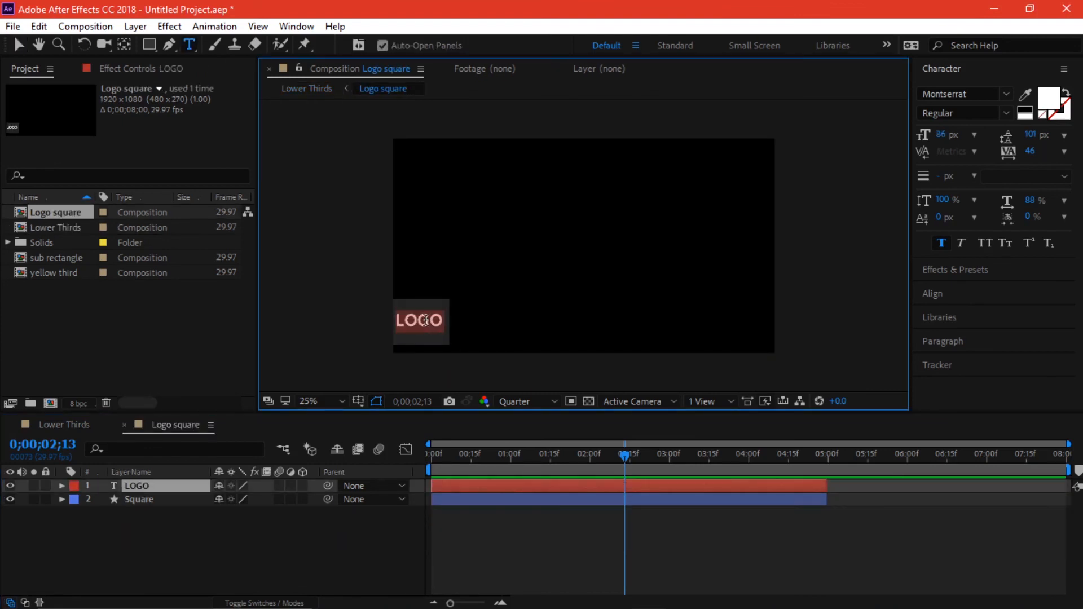
type("FIT")
key("BackSpace")
type("T")
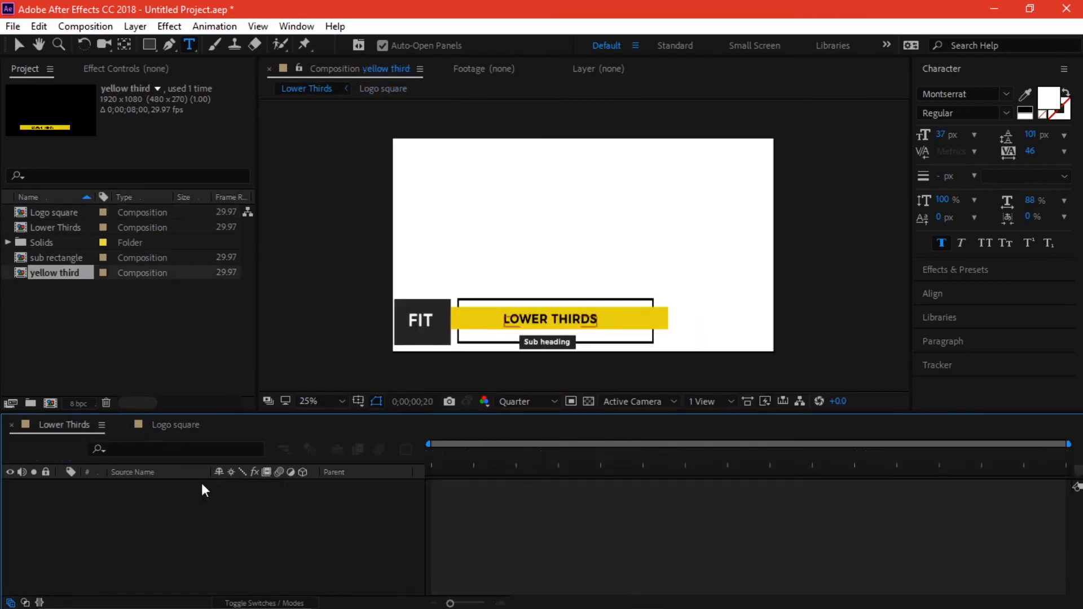
- Replace the yellow bar's text with the person's name and the sub-heading with 'Video Editor'
double_click(156, 486)
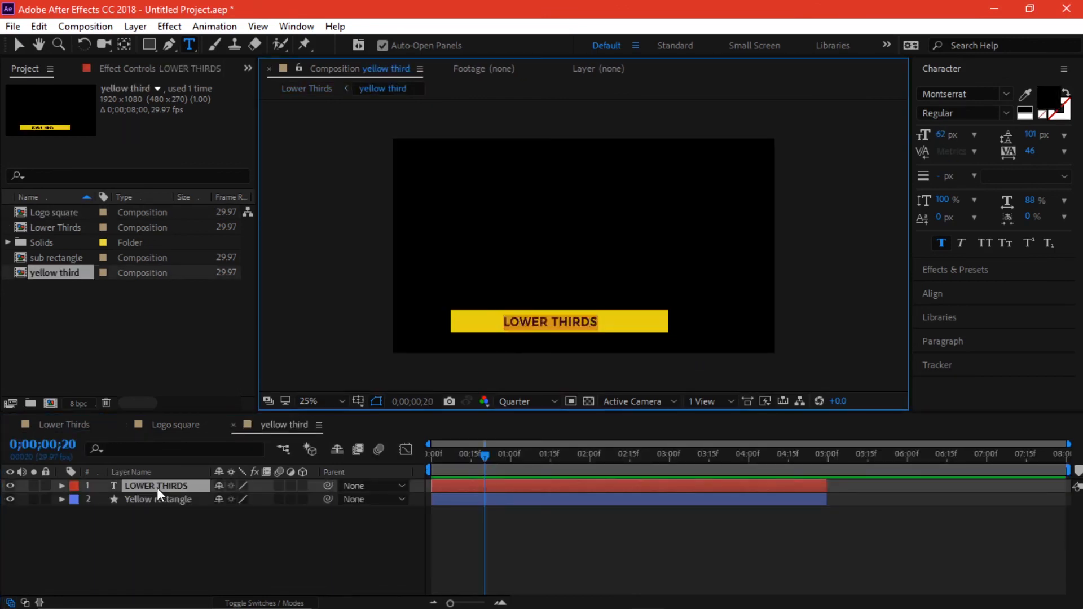
left_click(56, 427)
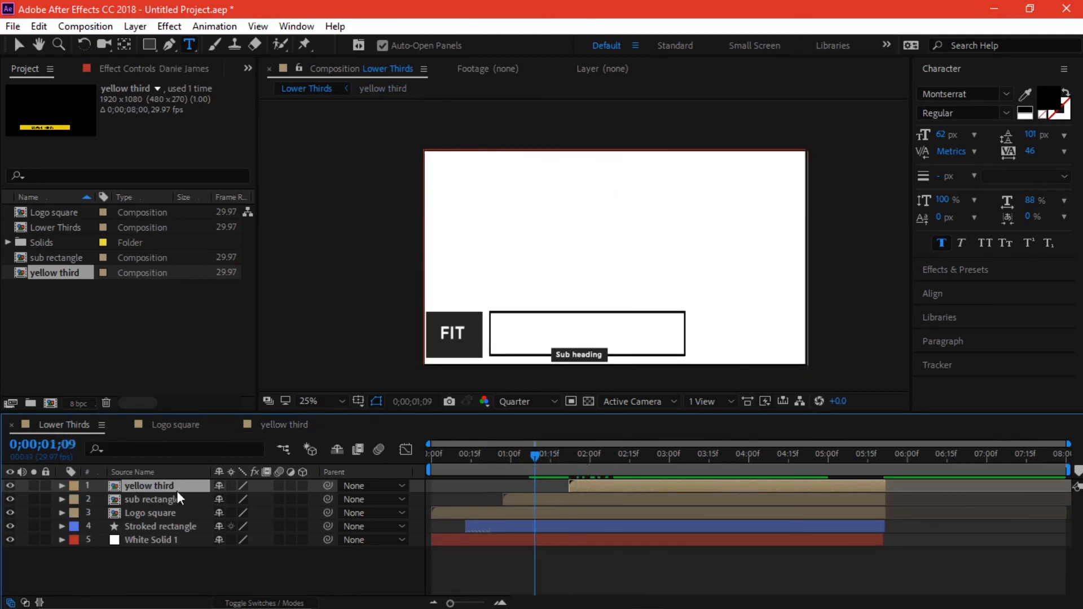
double_click(155, 499)
left_click(159, 486)
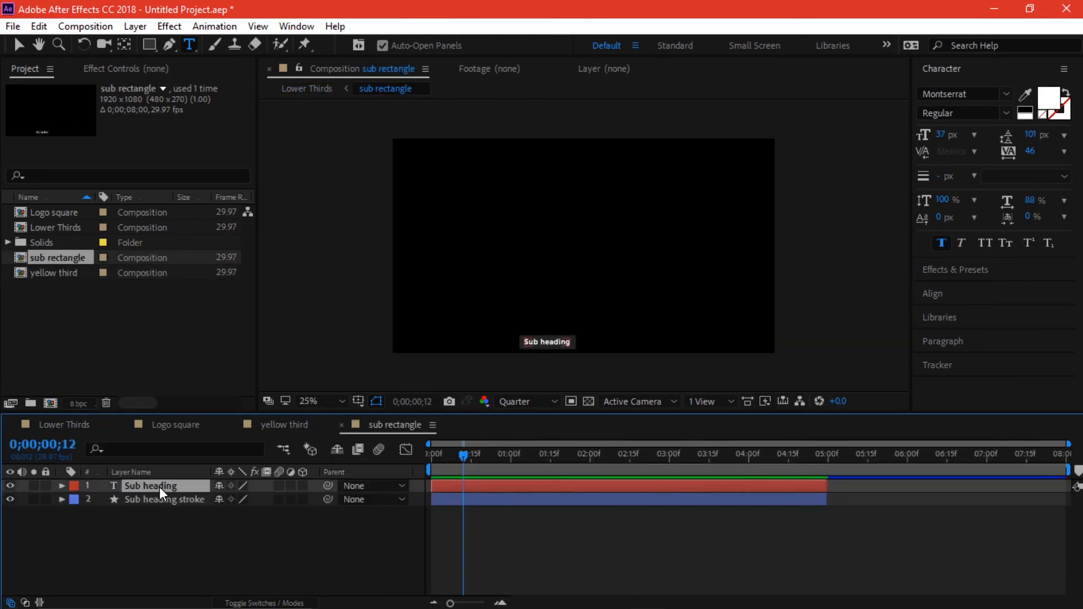
type("Vi")
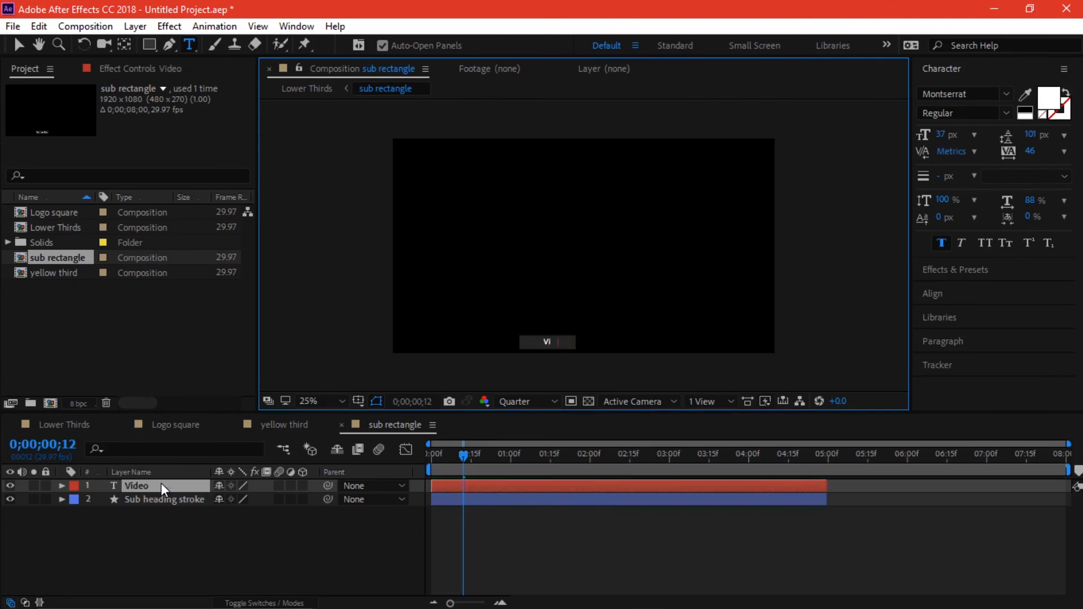
type("deo Editor")
left_click(18, 44)
left_click(57, 427)
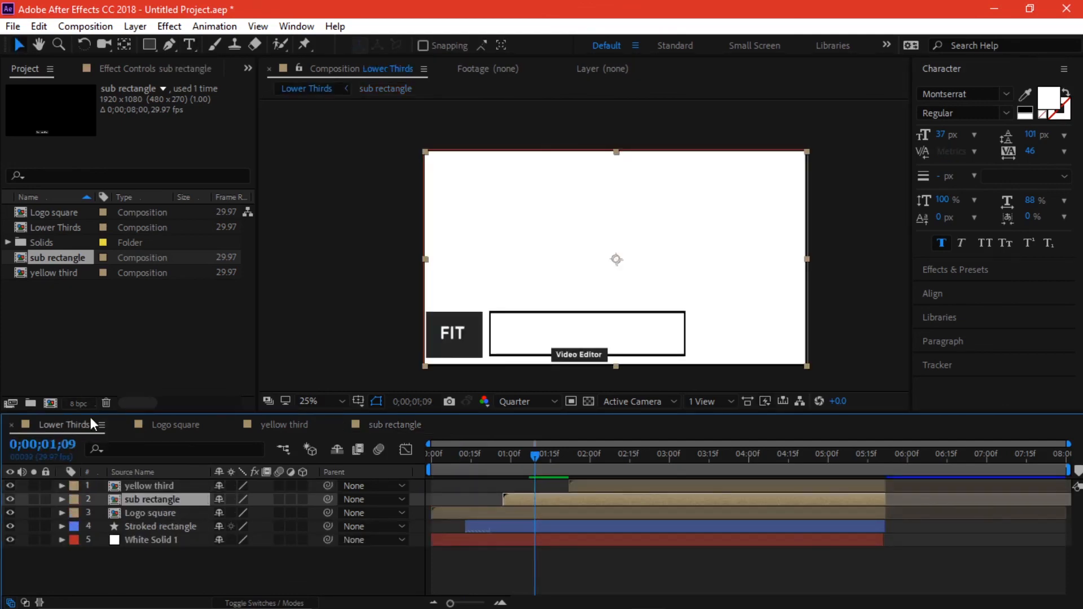
key("ctrl+s")
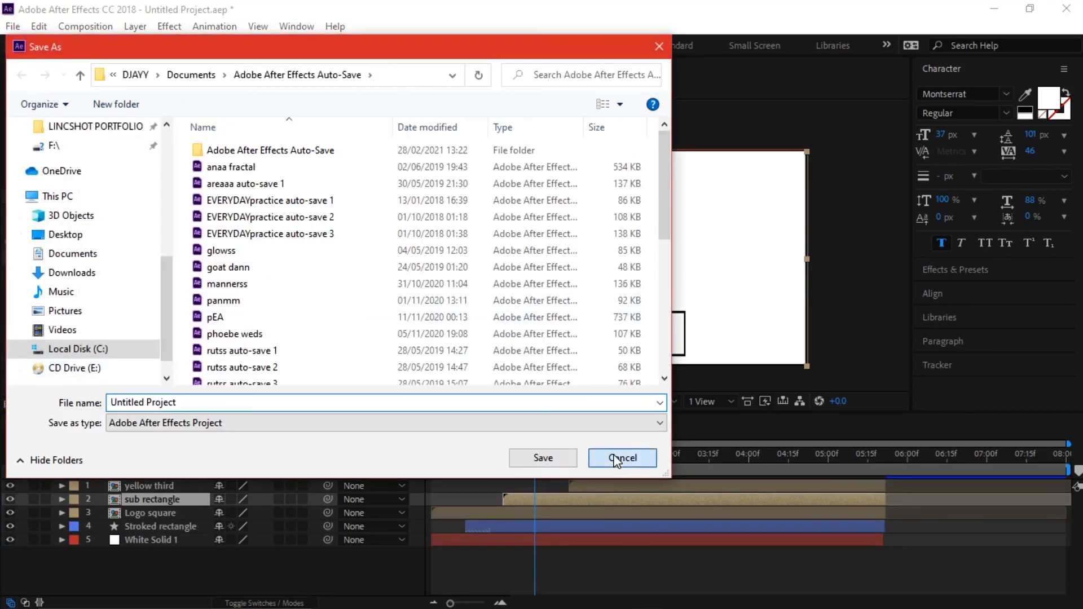
left_click(626, 455)
left_click_drag(460, 469, 380, 466)
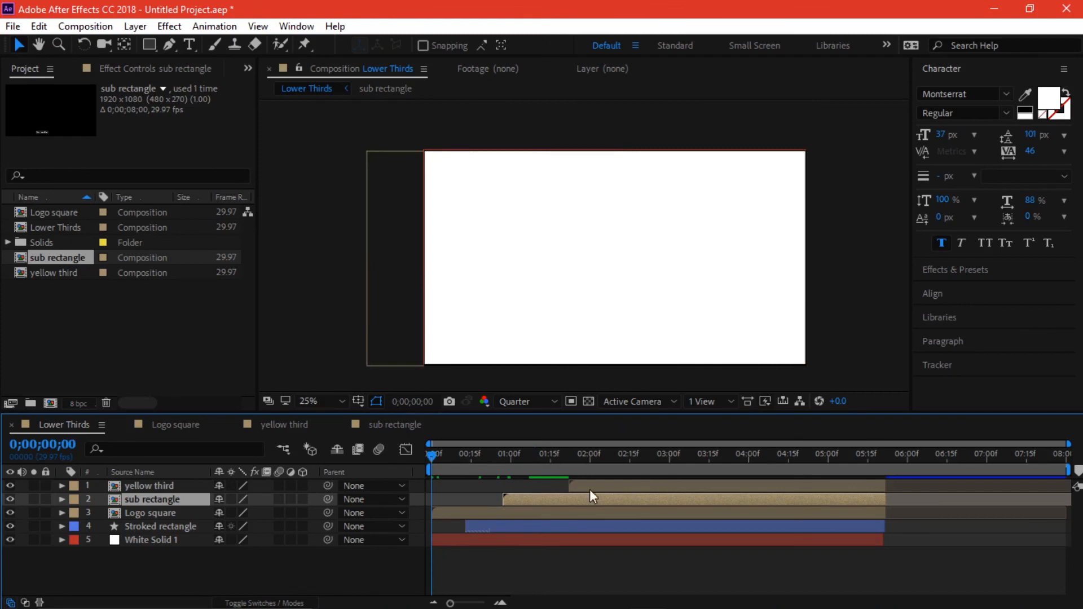
key("space")
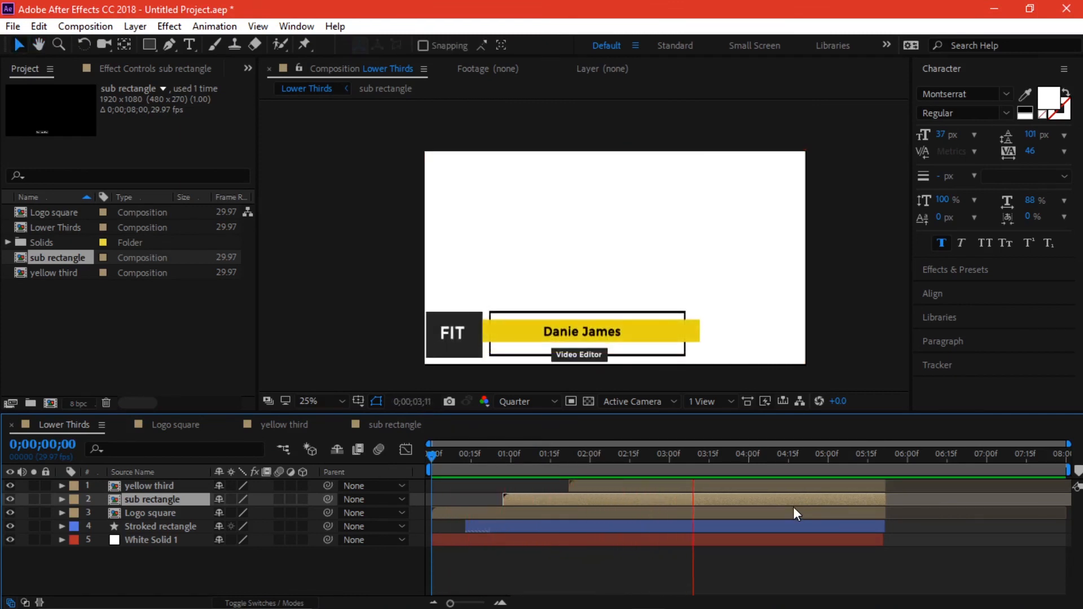
left_click(789, 467)
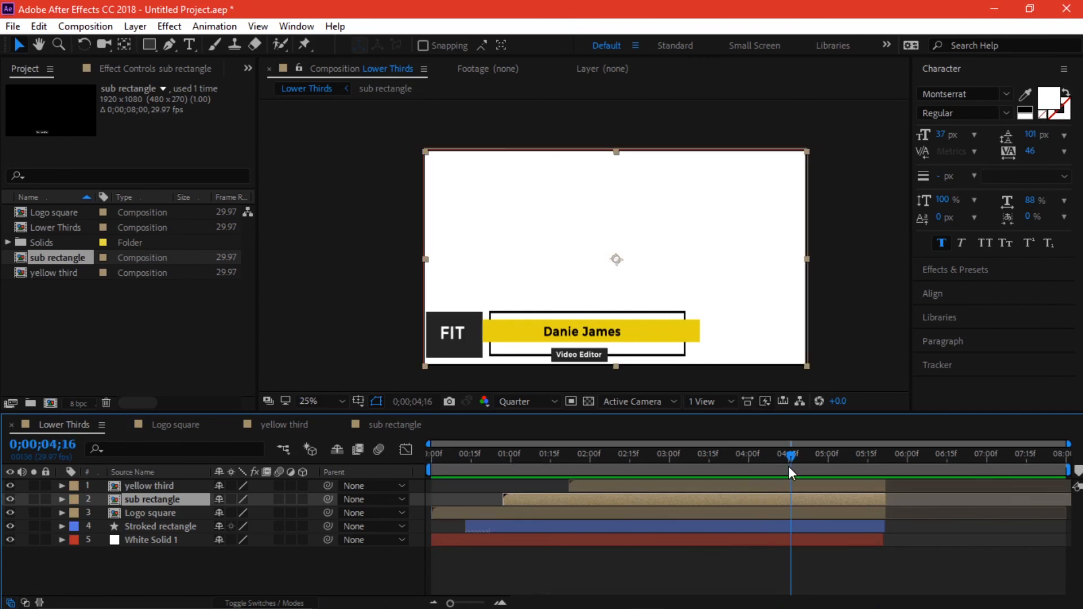